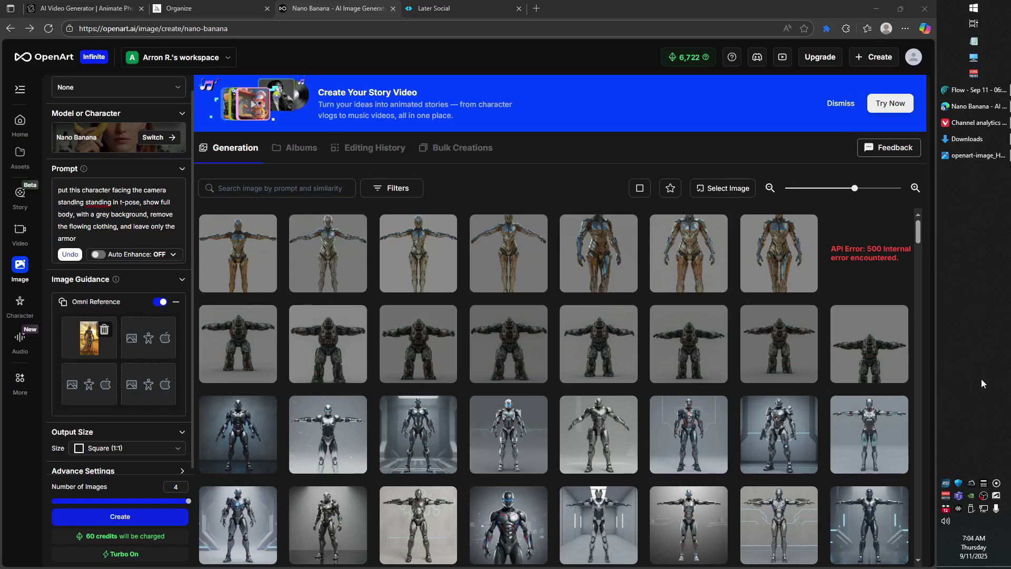
Step: Examine the downloaded image of the armored character in the desert, checking its armor and flowing clothing up close, and close it
mouse_move(744, 263)
click(957, 160)
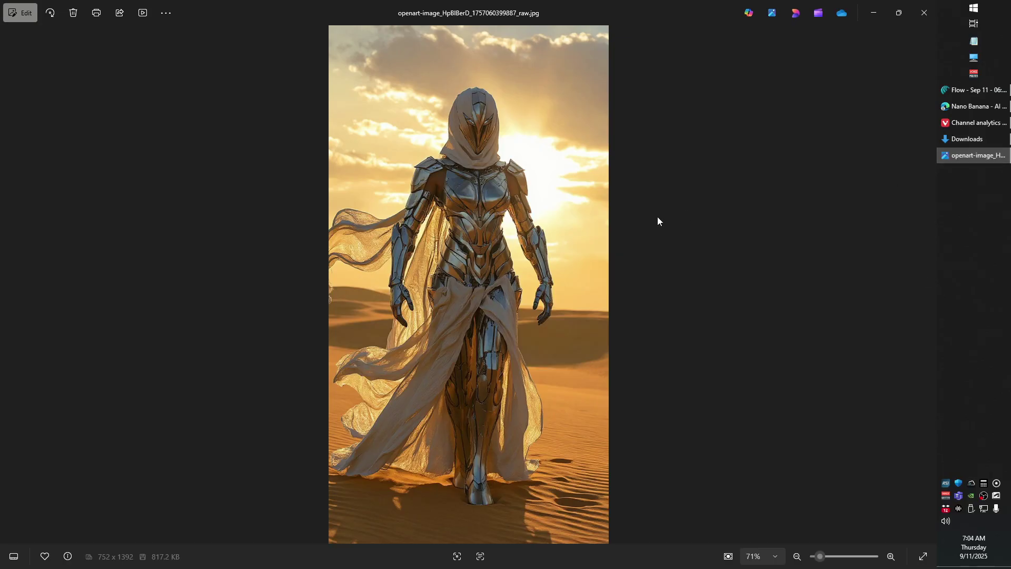
scroll(515, 215, up, 2)
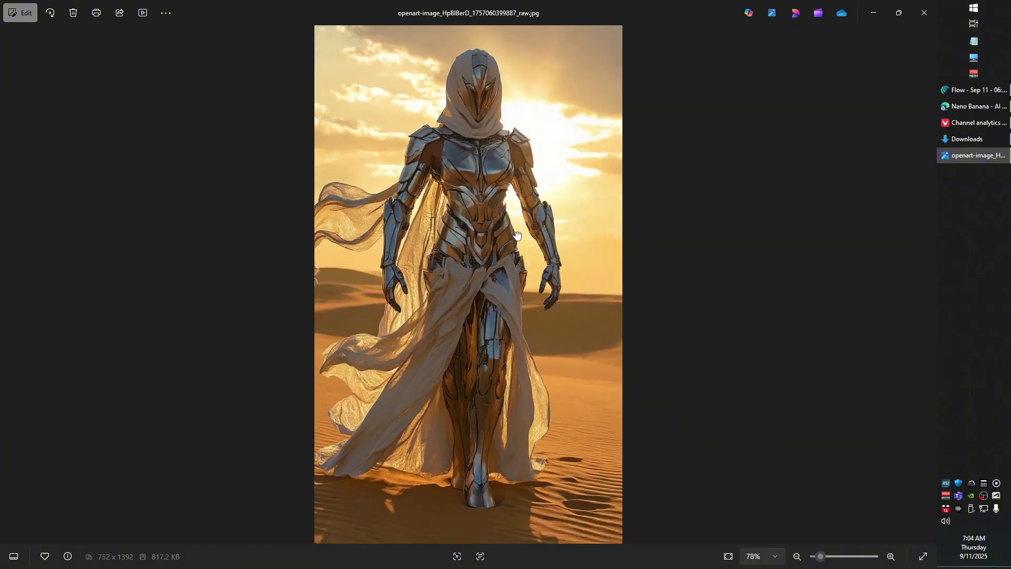
scroll(538, 242, up, 1)
scroll(540, 243, down, 1)
scroll(539, 242, down, 1)
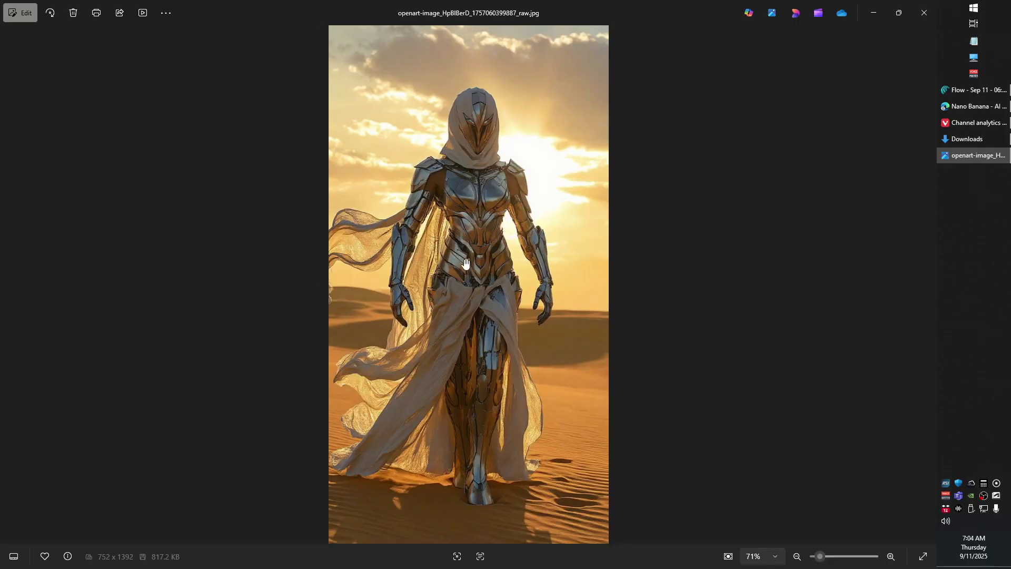
scroll(513, 262, up, 1)
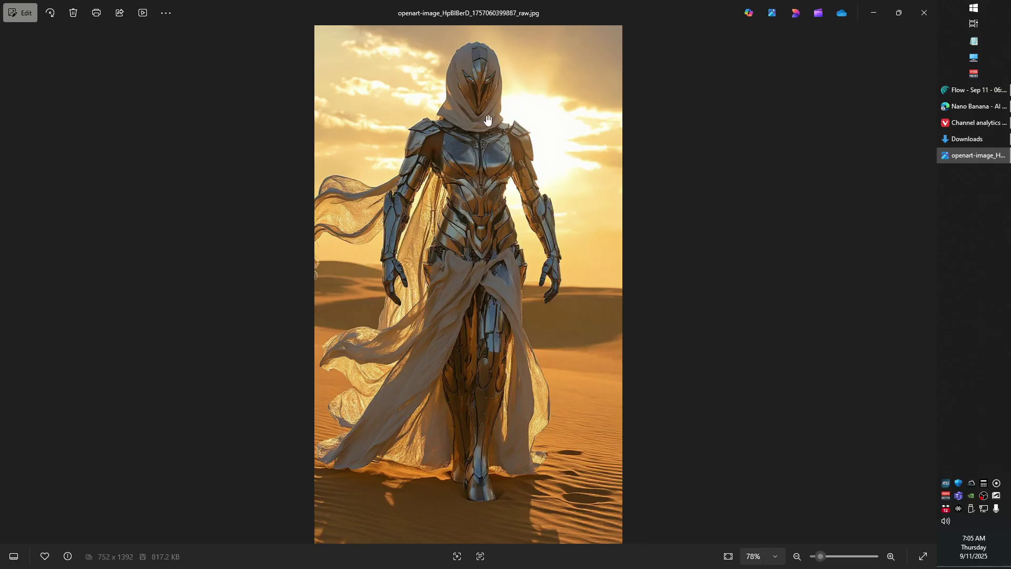
click(924, 12)
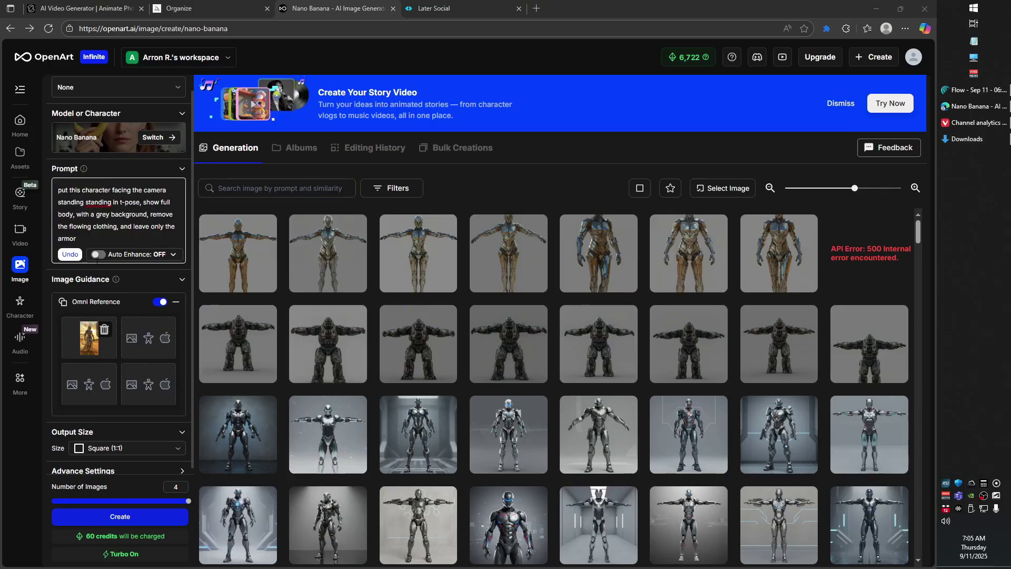
Step: Browse the public image models and choose Nano Banana for the generation
scroll(113, 163, up, 1)
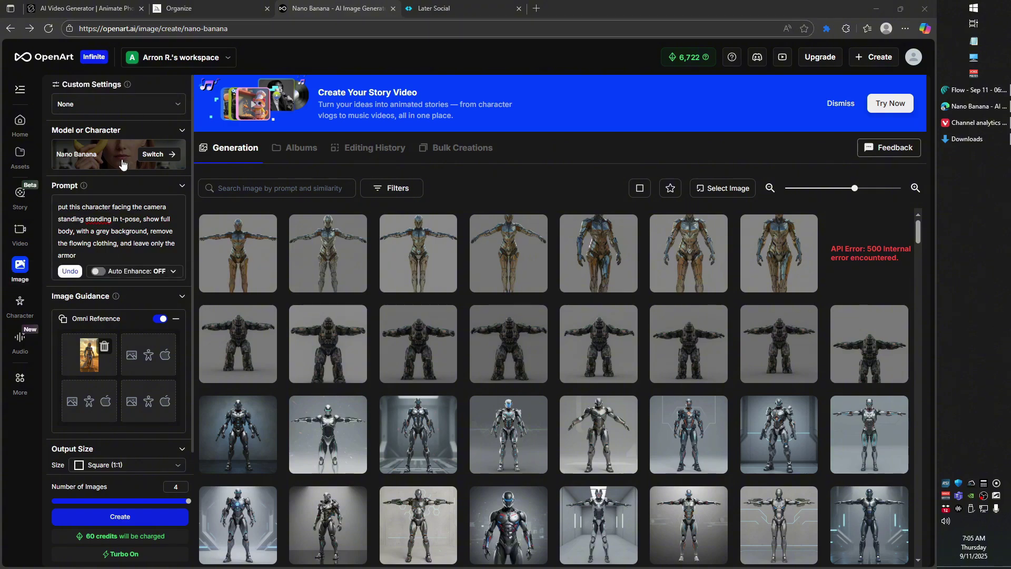
click(188, 171)
click(159, 153)
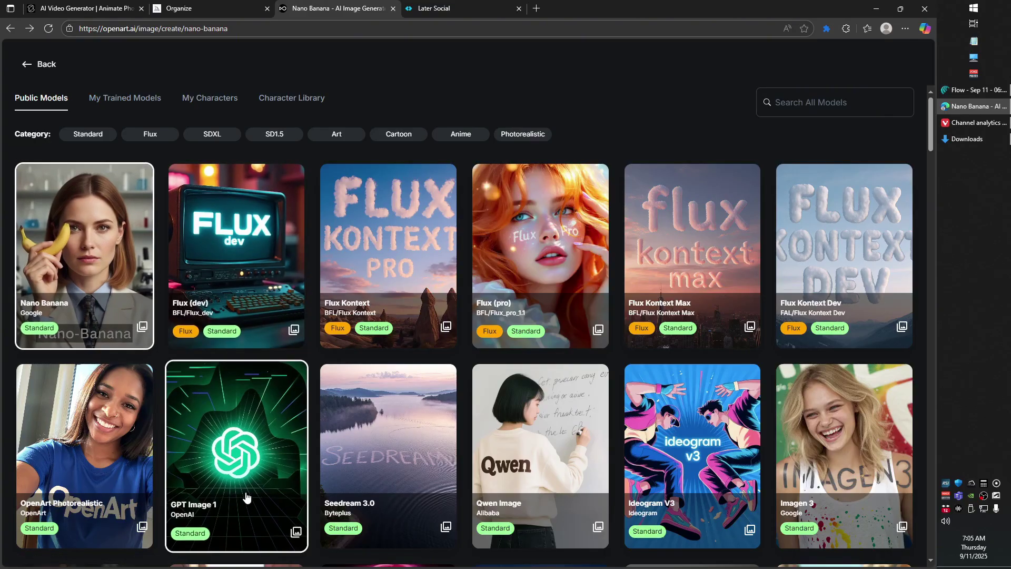
click(67, 231)
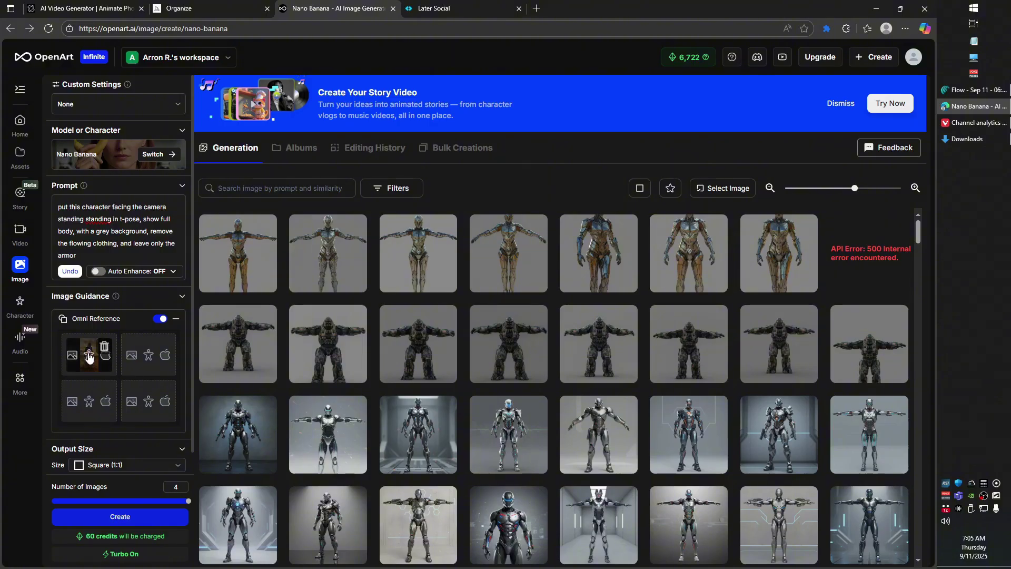
Step: Replace the Omni Reference image with the armored desert character picture from the Downloads folder
click(105, 347)
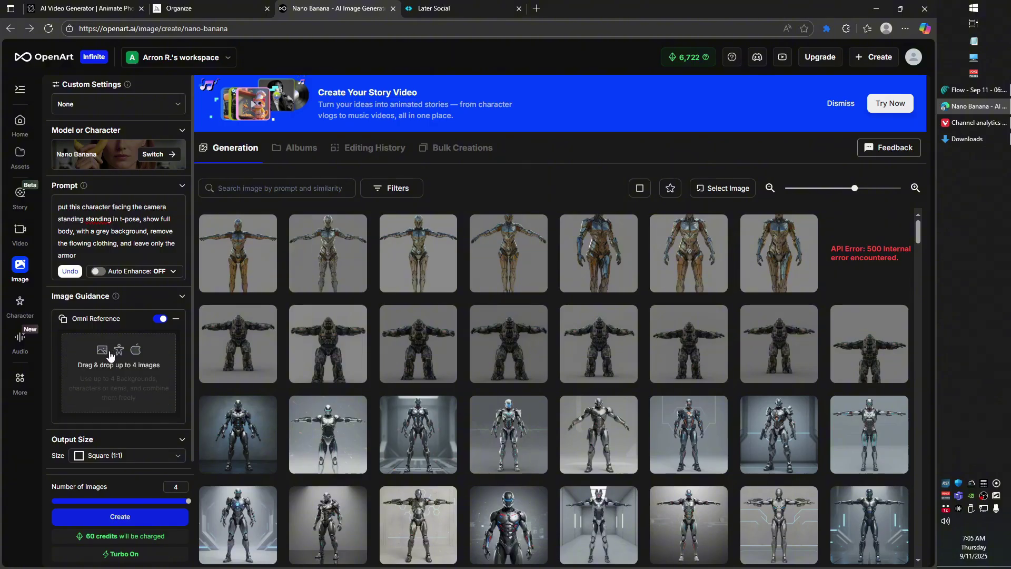
click(944, 143)
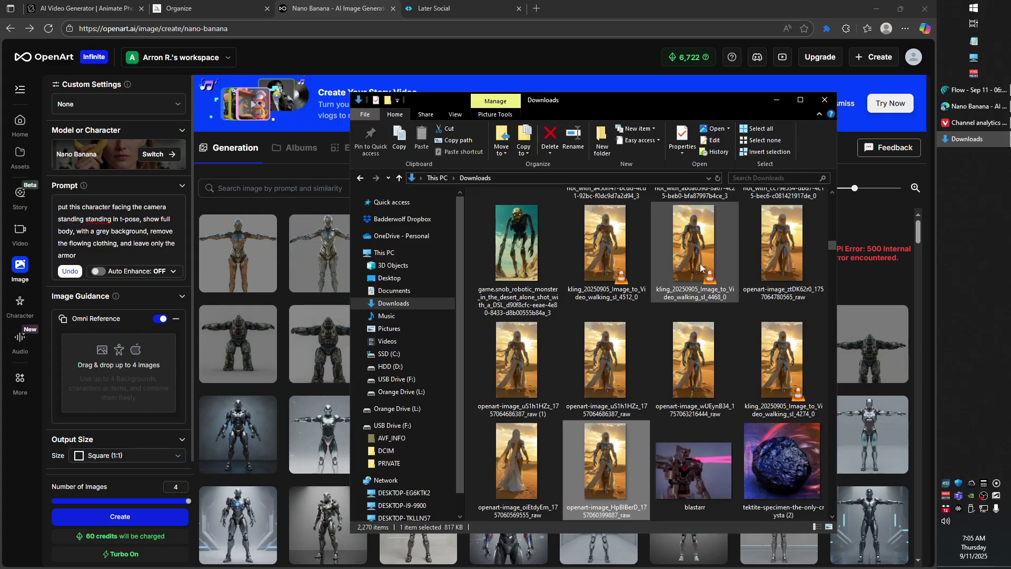
drag(785, 244, 119, 363)
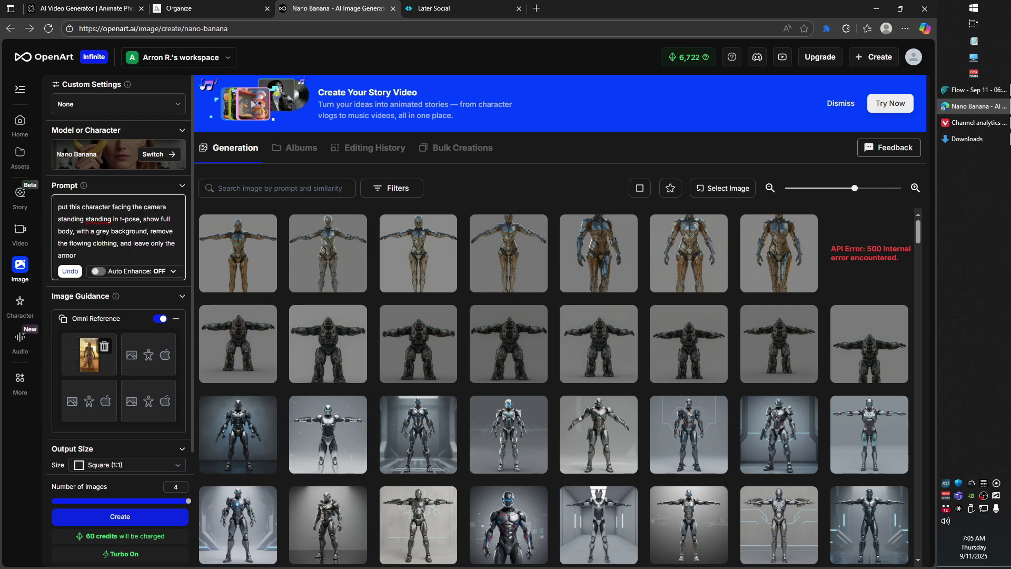
Step: Delete the repeated word "standing" from the prompt so it reads "standing in t-pose"
click(70, 207)
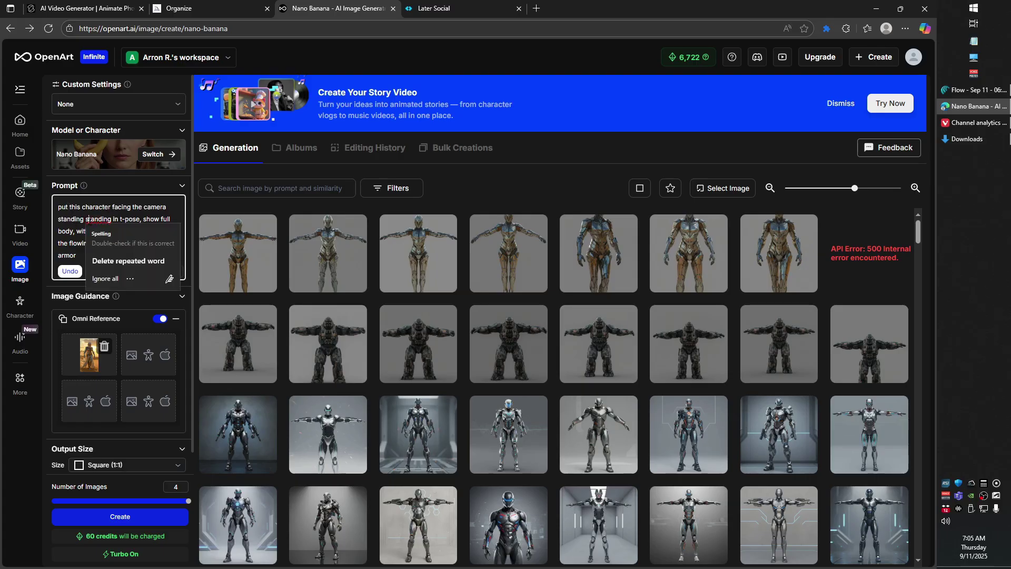
double_click(98, 219)
key(BackSpace)
key(BackSpace)
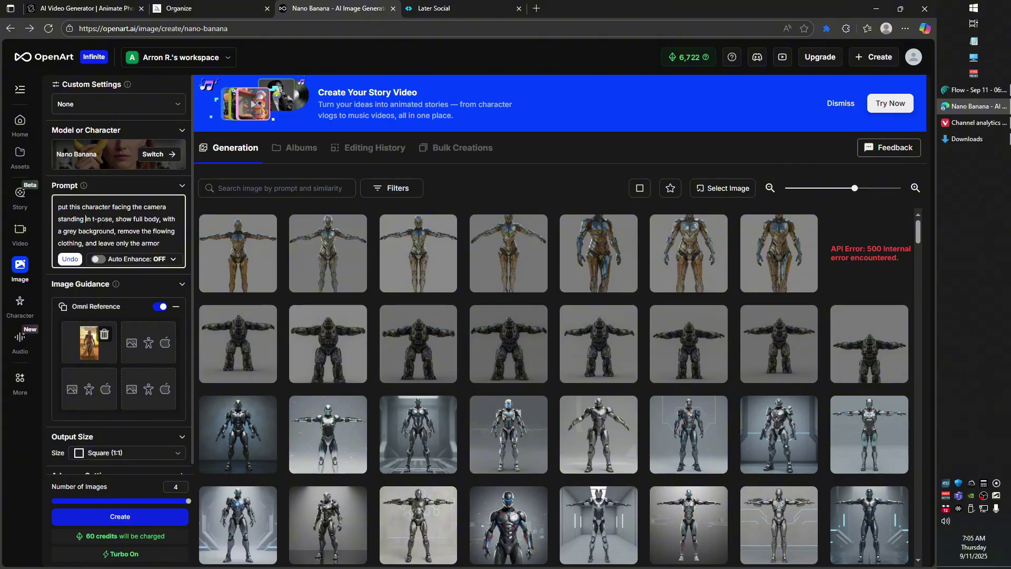
Step: Check the wording of the t-pose prompt and generate new square images from it with the desert character as reference
drag(96, 219, 112, 219)
drag(116, 219, 140, 231)
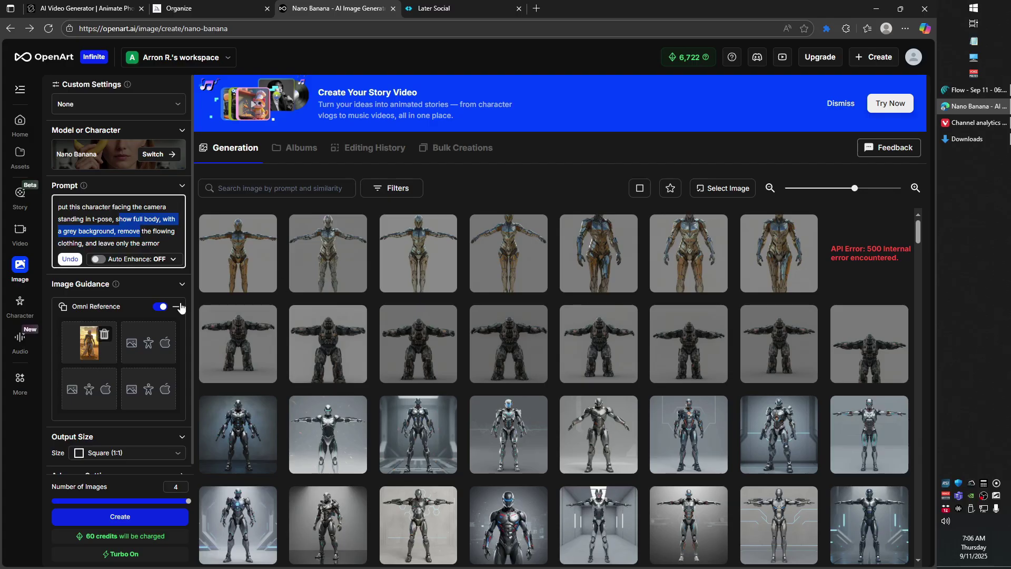
mouse_move(96, 356)
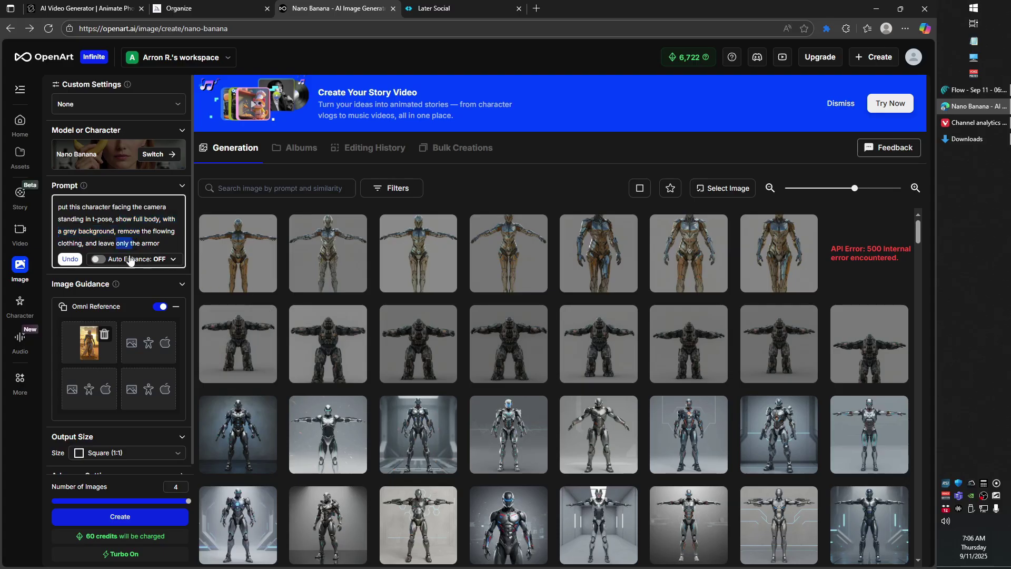
scroll(129, 316, down, 1)
click(118, 513)
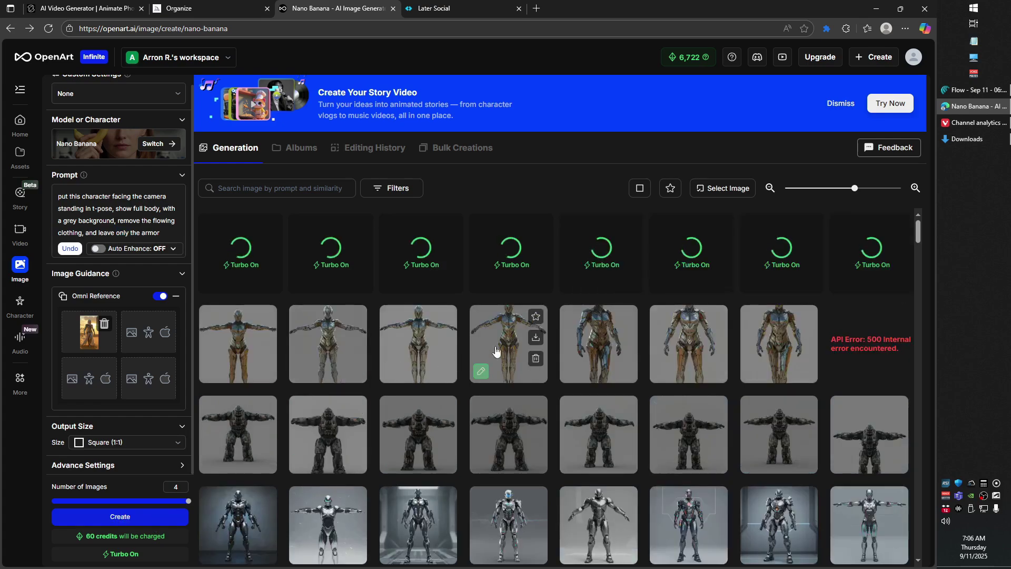
Step: Review the earlier batch of armored robot images one by one, checking the pose and how much of the body is shown
click(236, 327)
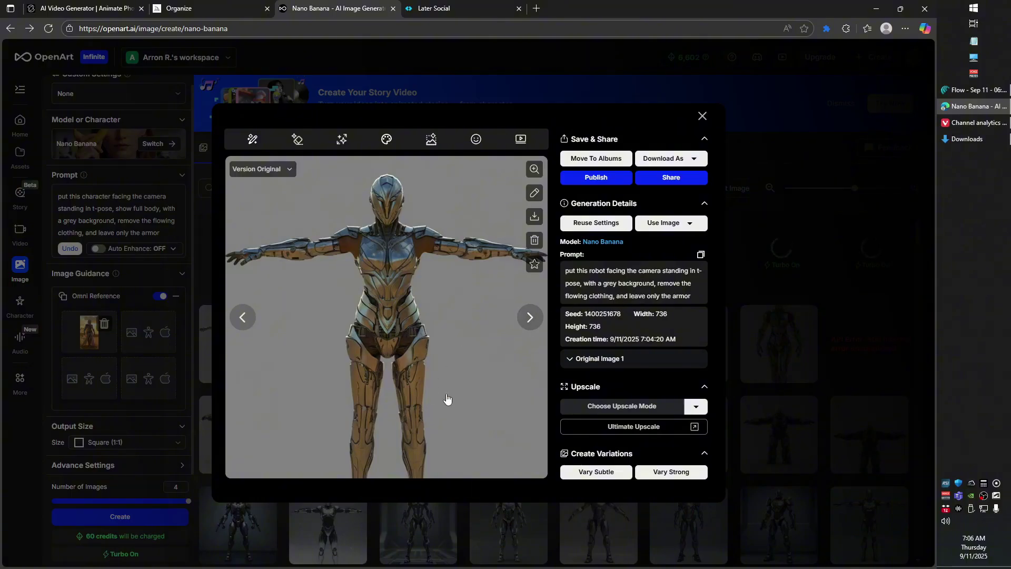
click(524, 326)
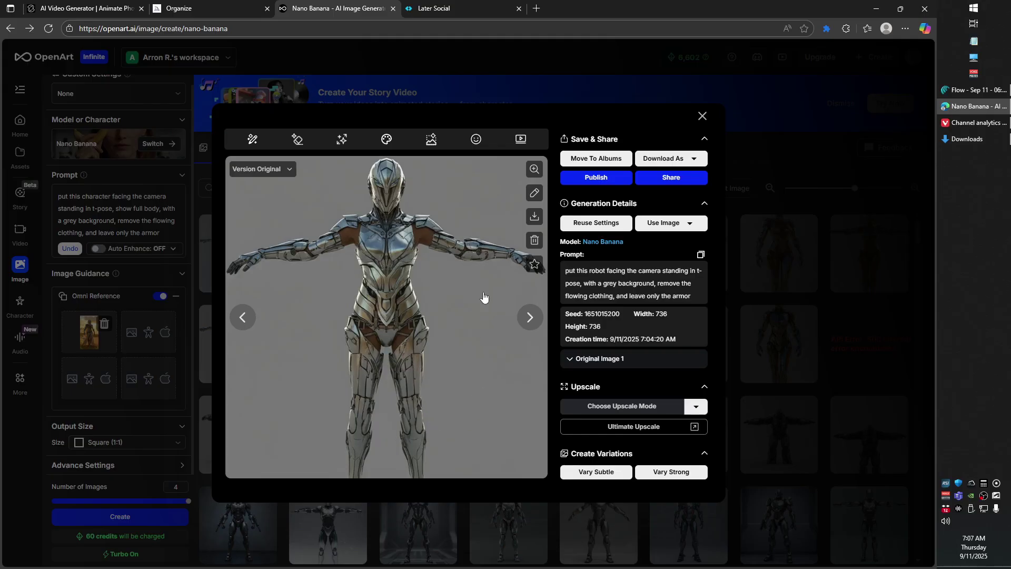
click(529, 317)
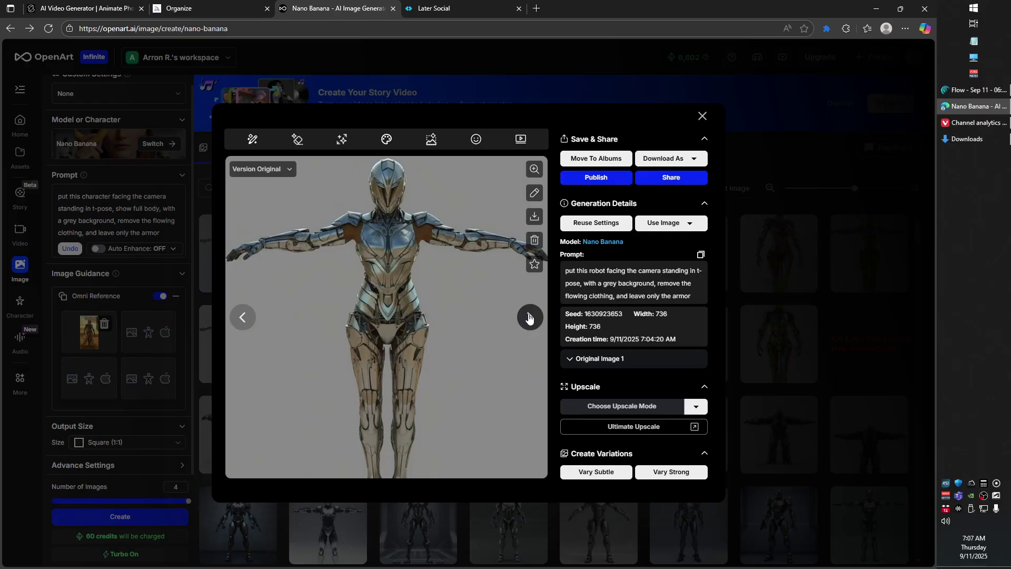
click(529, 317)
click(530, 317)
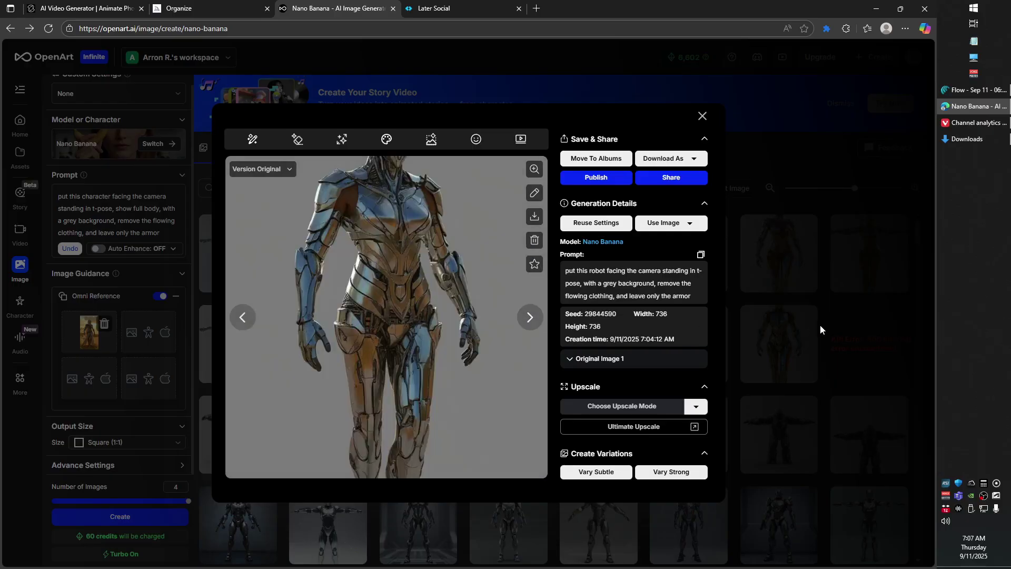
click(783, 321)
Step: Review the newly generated character images, checking the t-pose, framing and lighting against the prompt and reference
click(240, 262)
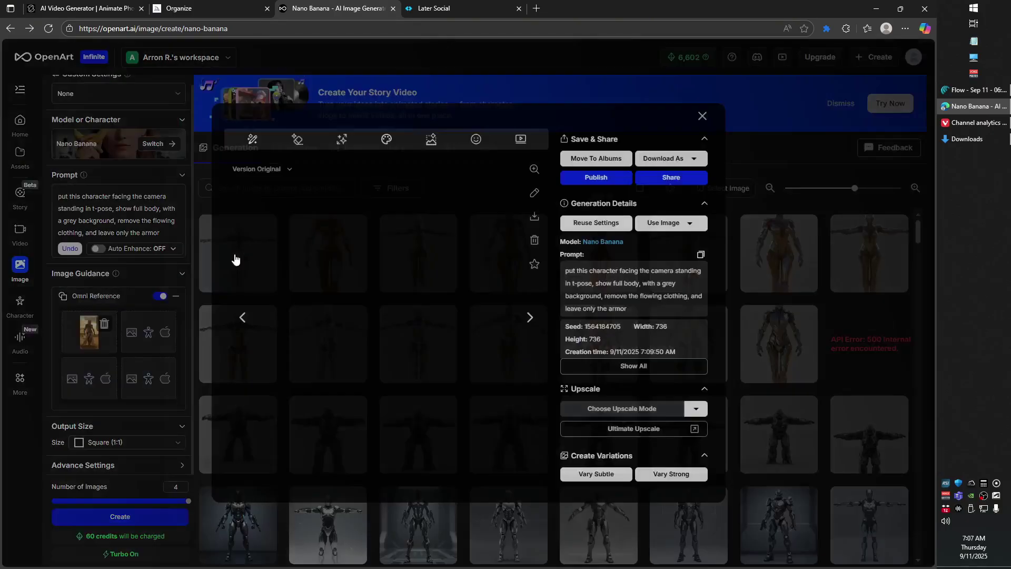
click(529, 319)
click(531, 317)
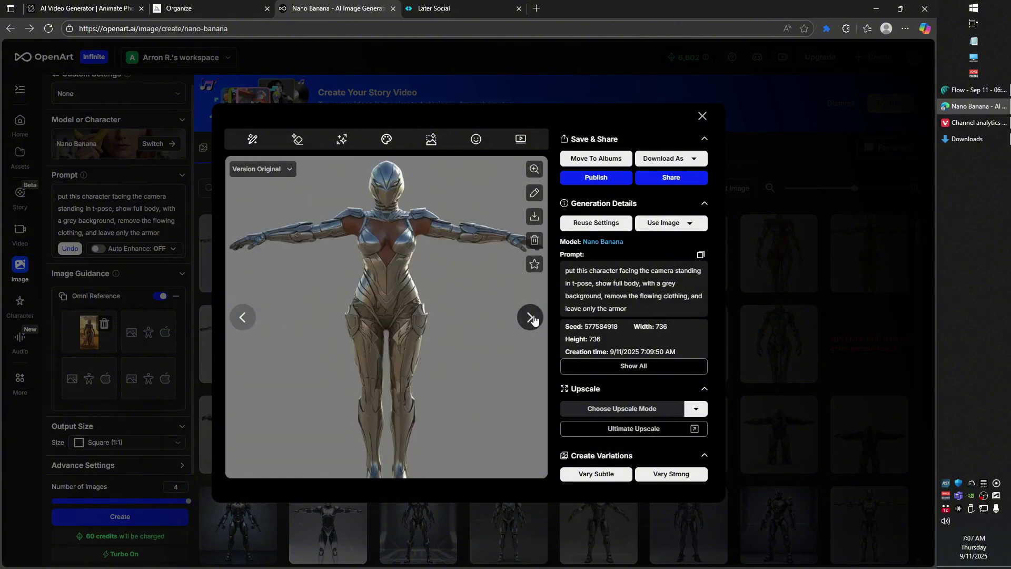
click(702, 115)
click(104, 327)
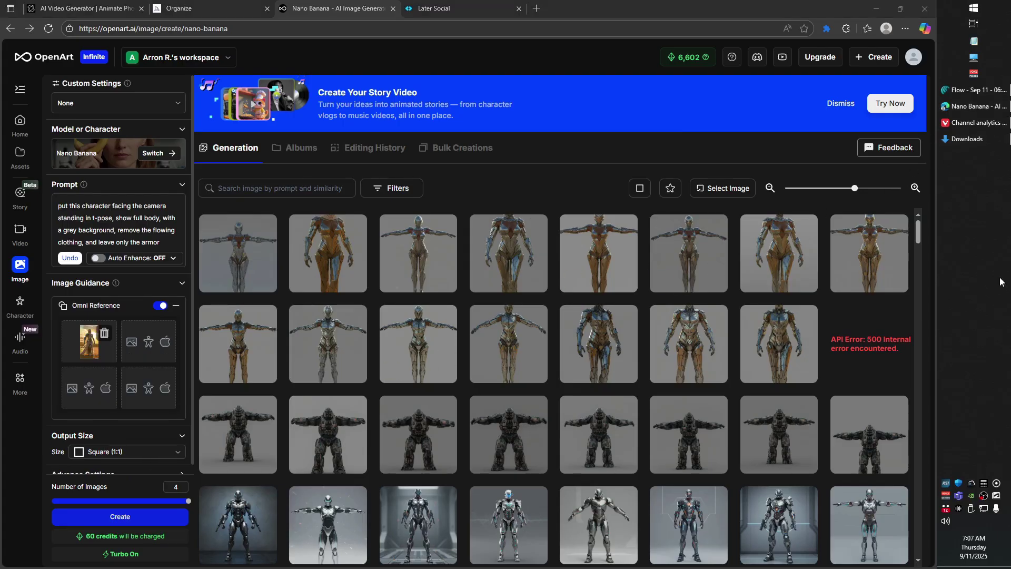
click(148, 226)
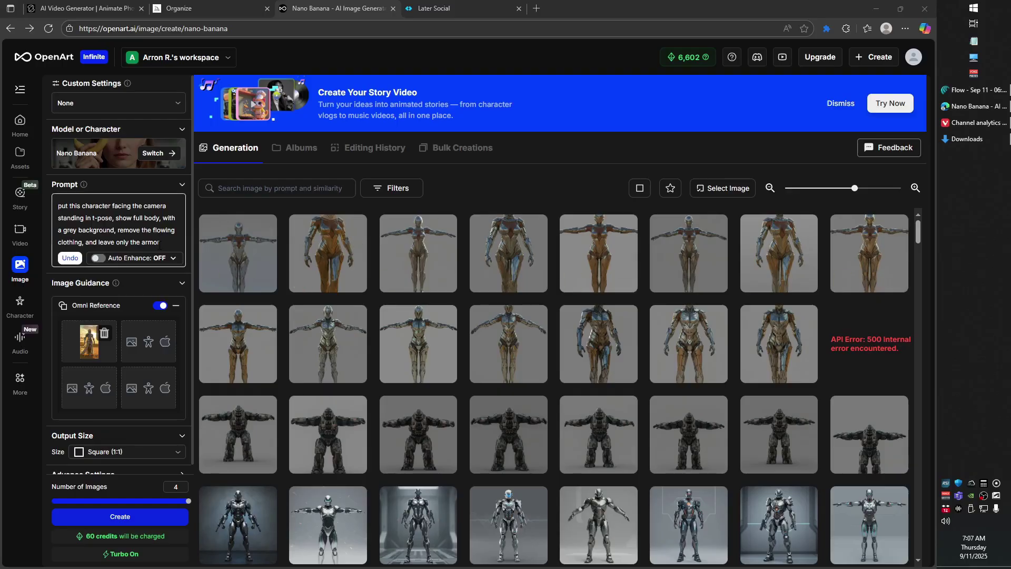
click(226, 241)
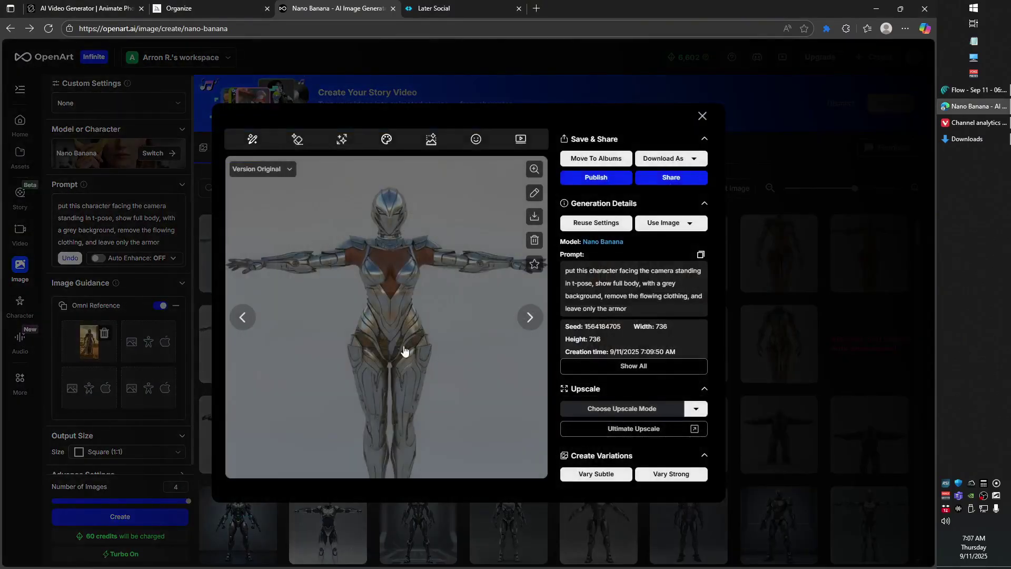
click(874, 223)
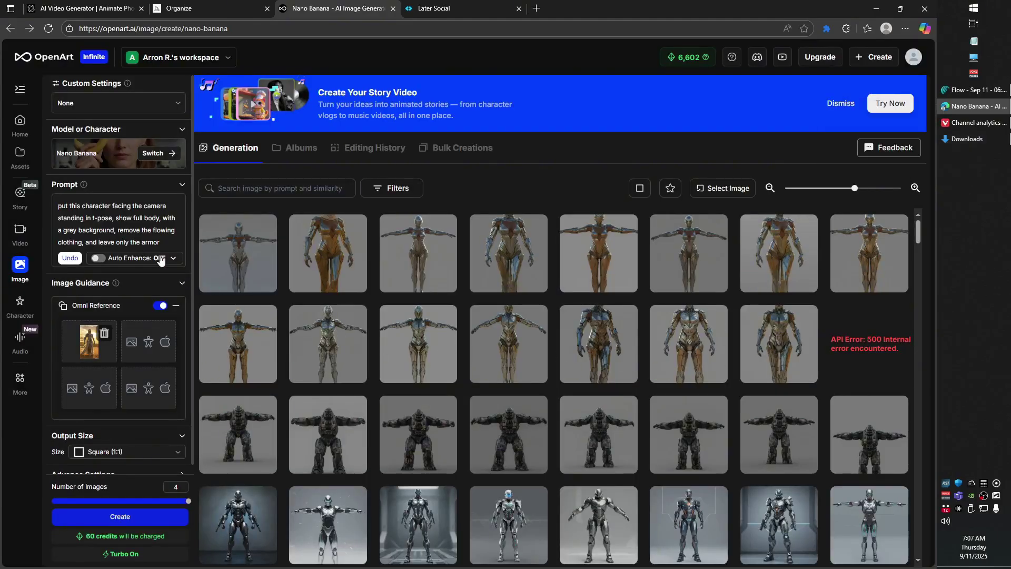
Step: Add "change the lighting to be from the front" as a separate paragraph ending the prompt and generate four more images
scroll(148, 236, down, 1)
click(148, 235)
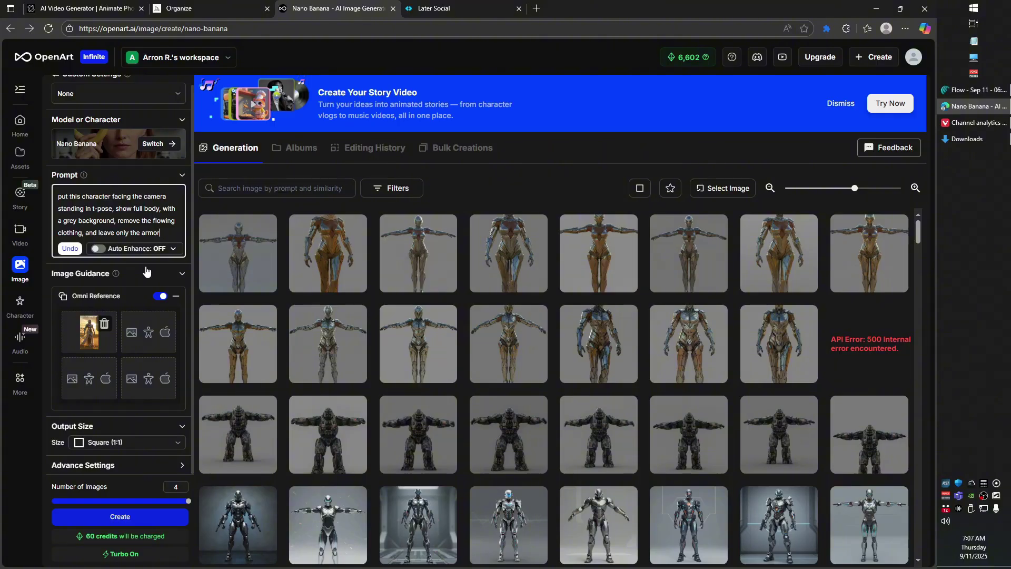
key(Return)
key(Return)
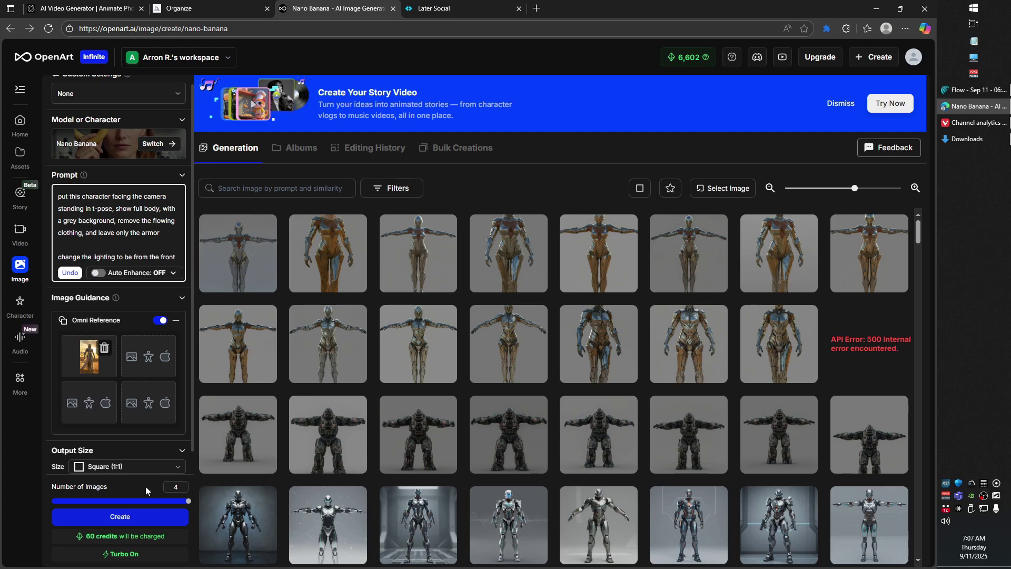
click(133, 518)
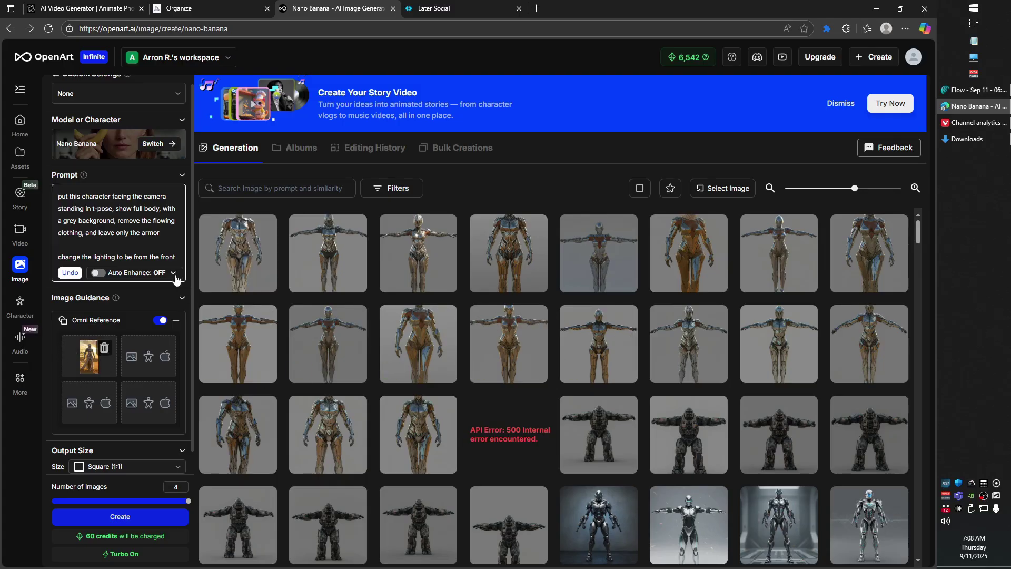
Step: Compare the images generated with front lighting, checking the pose, armor and lighting of each against the prompt
drag(94, 196, 100, 220)
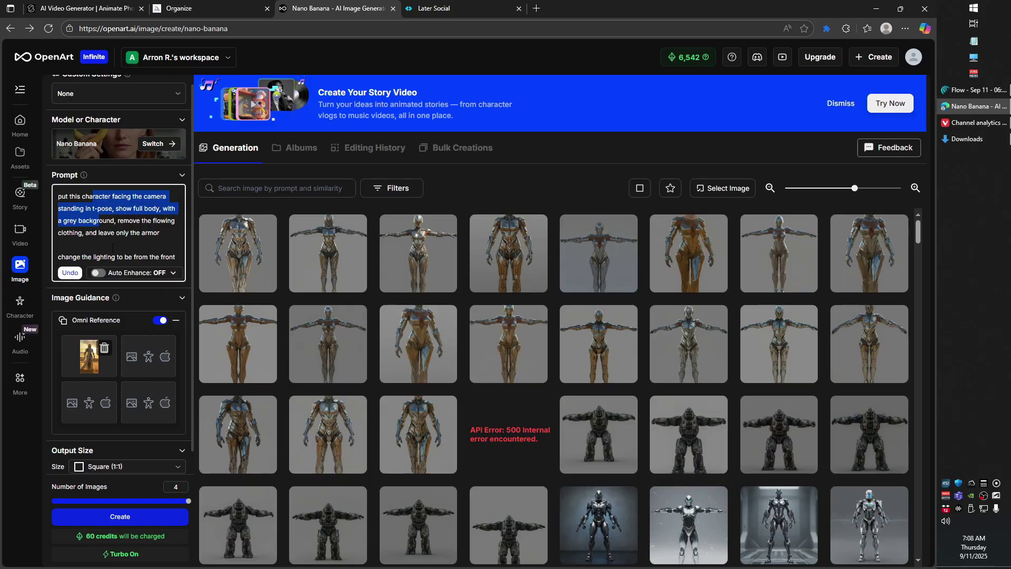
click(230, 242)
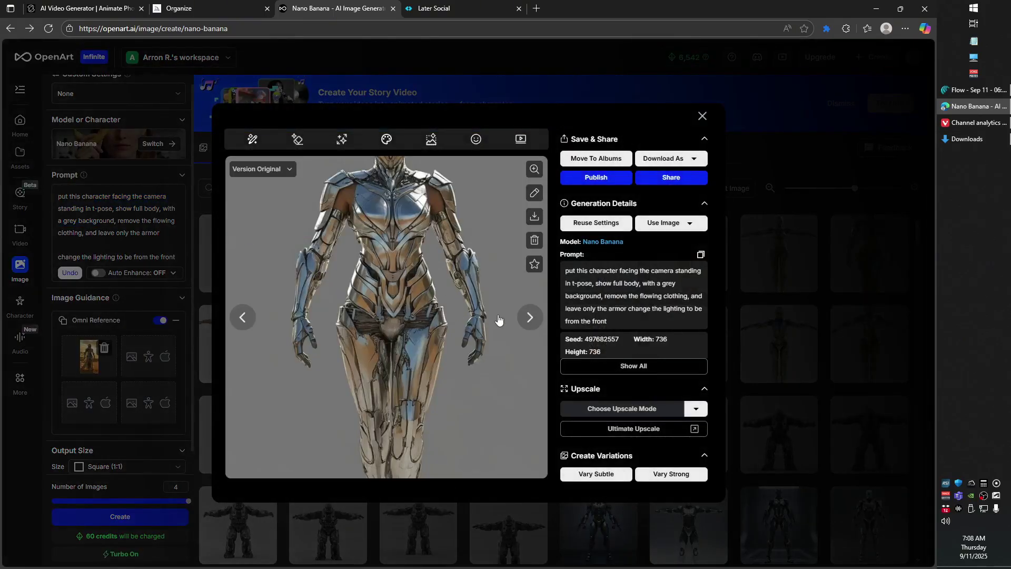
click(529, 322)
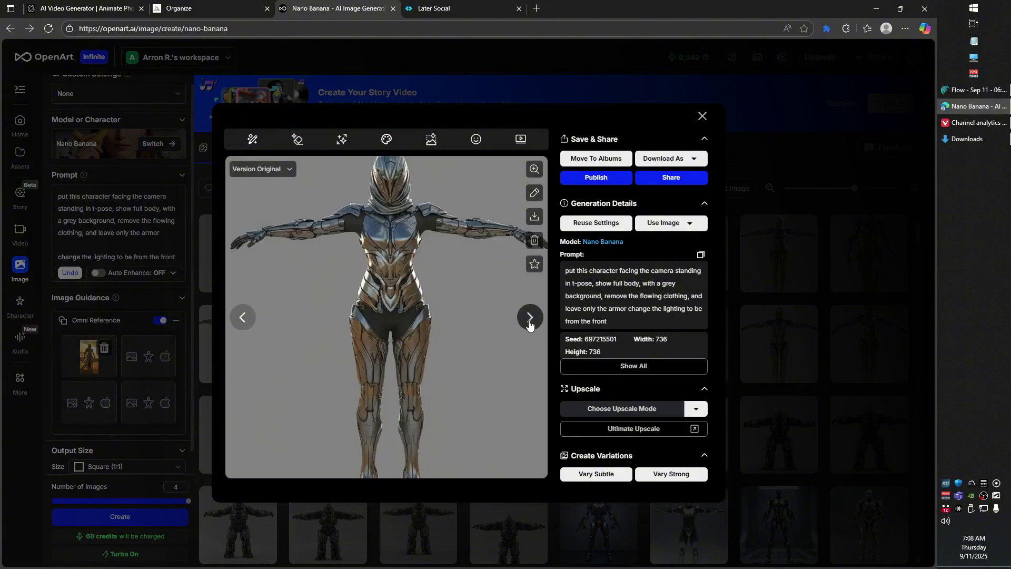
click(530, 322)
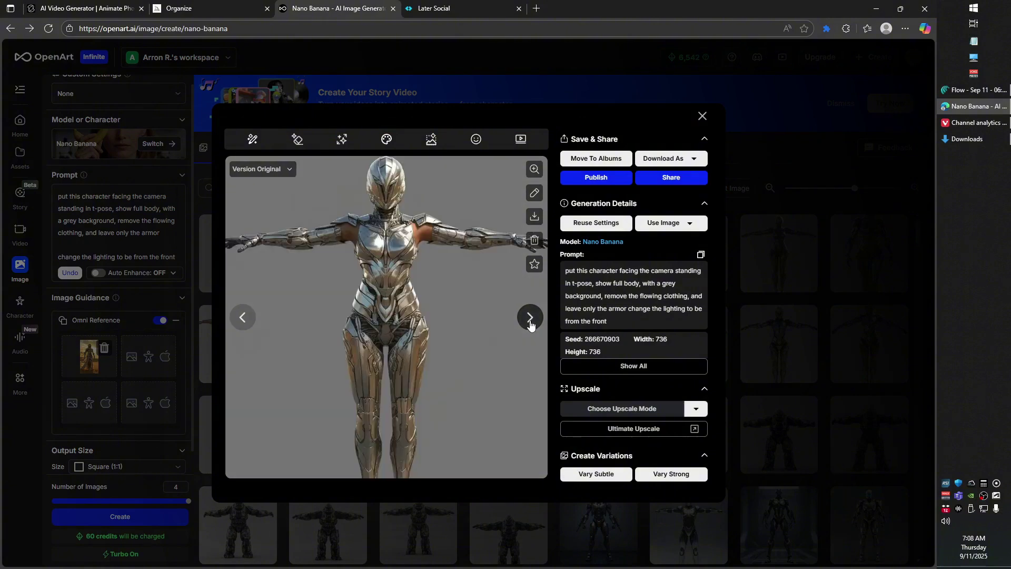
click(530, 323)
click(239, 323)
click(240, 322)
click(528, 318)
click(702, 116)
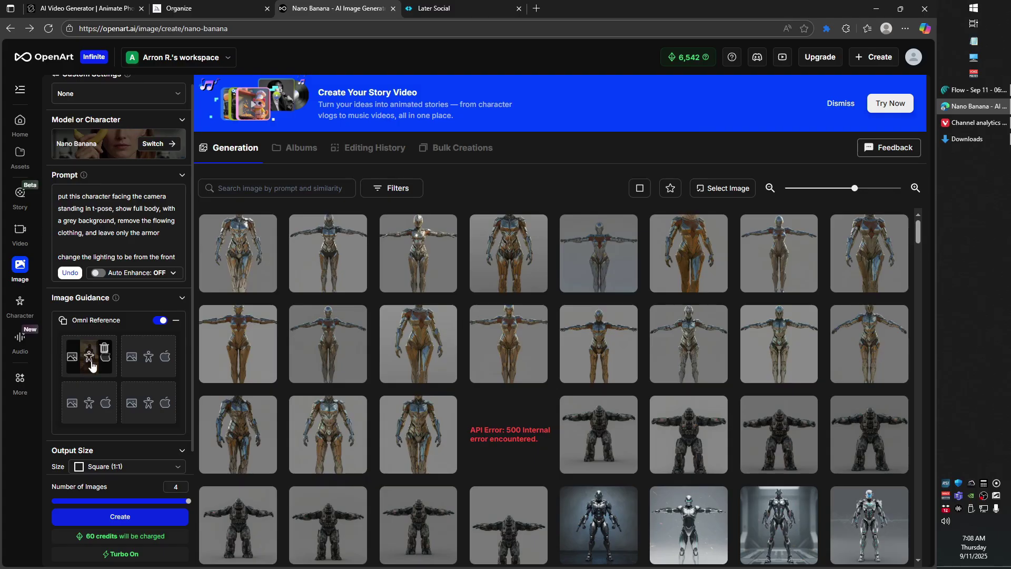
scroll(117, 405, down, 1)
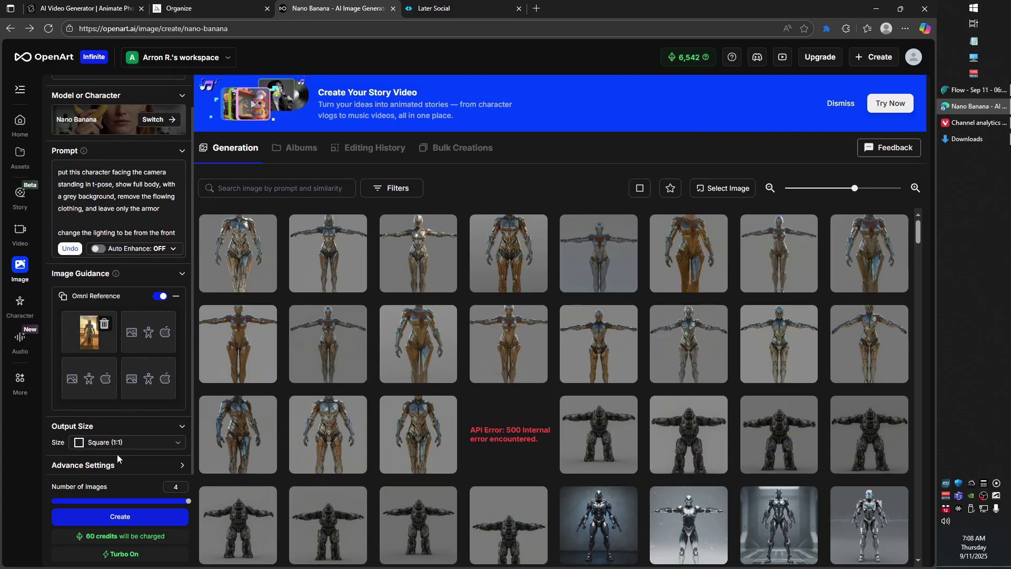
Step: Change the output size to Mobile (9:16) and generate four more images with the same prompt and reference
click(131, 443)
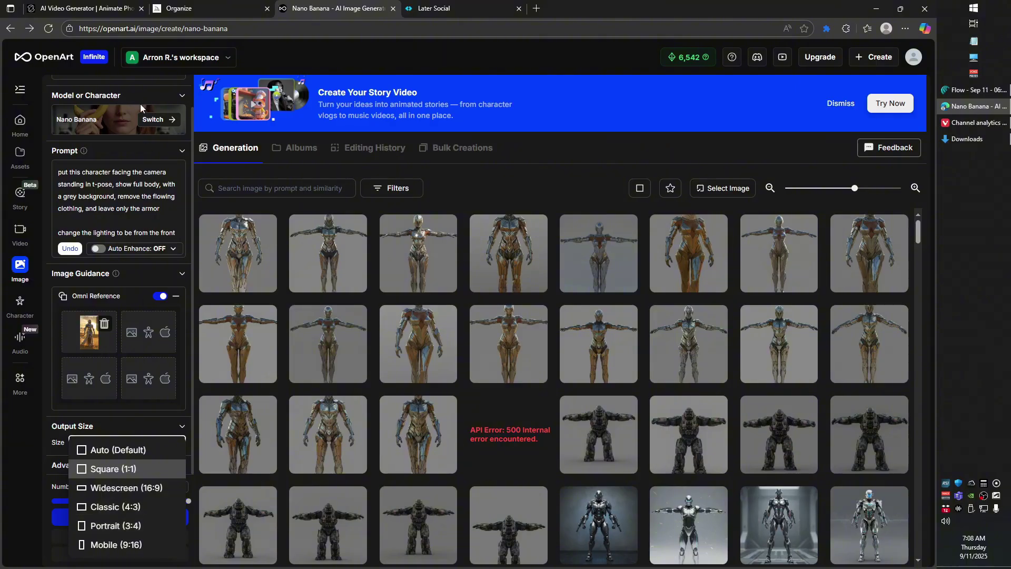
click(129, 548)
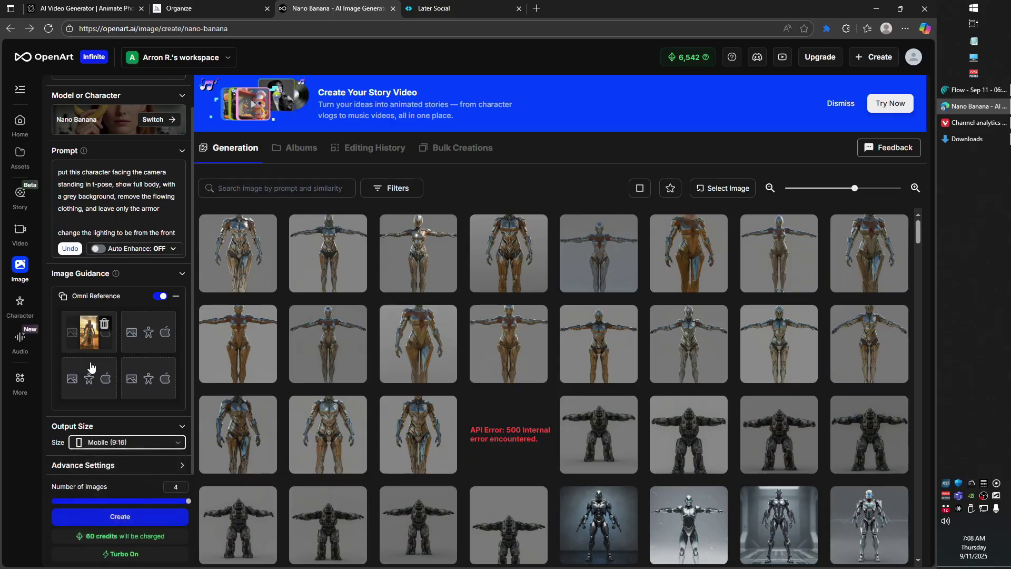
click(132, 523)
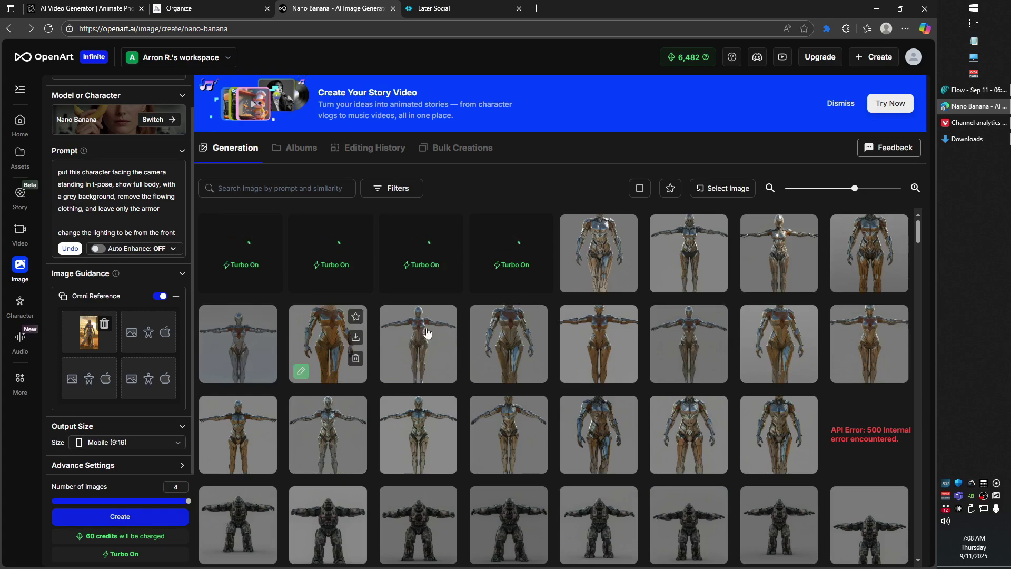
Step: Review an earlier square T-pose result and the new 9:16 images, checking the pose and whether the full body shows
click(693, 236)
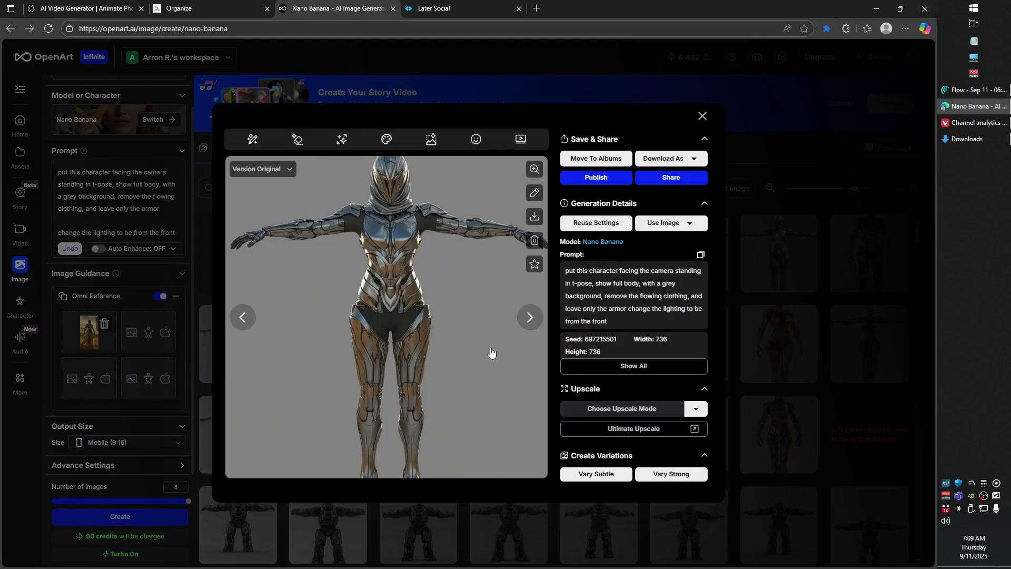
key(Escape)
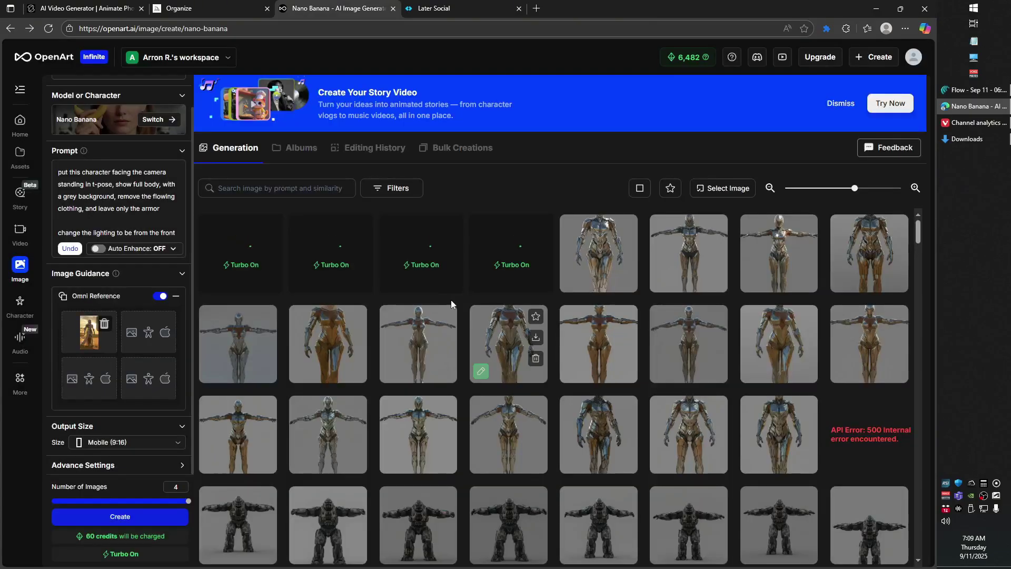
mouse_move(89, 342)
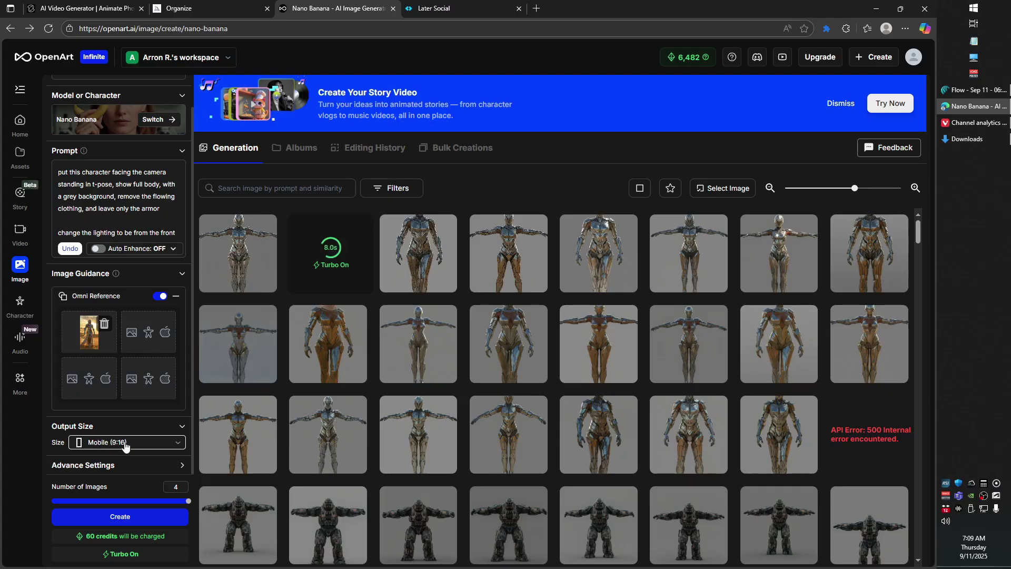
click(235, 246)
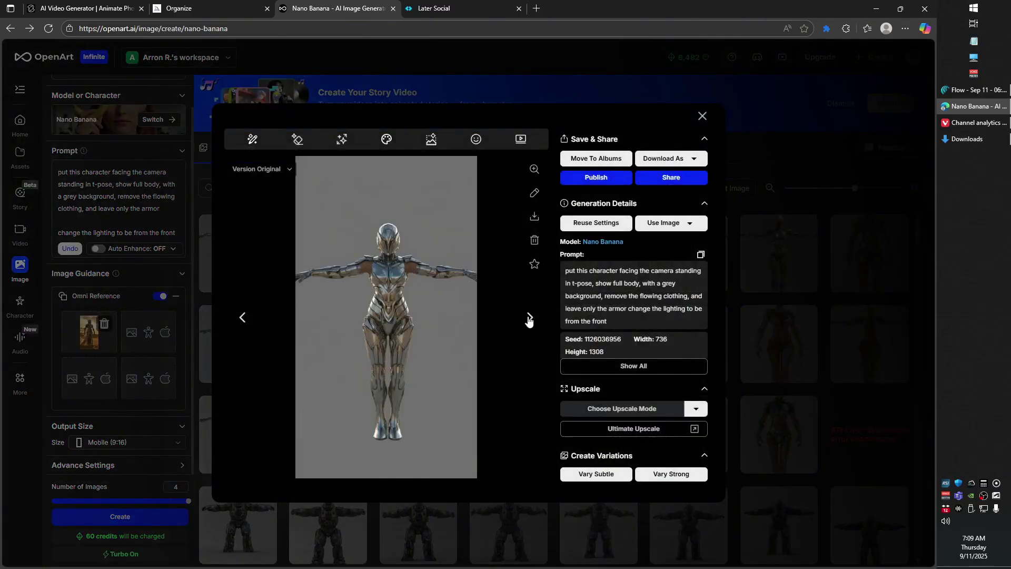
click(529, 318)
click(530, 317)
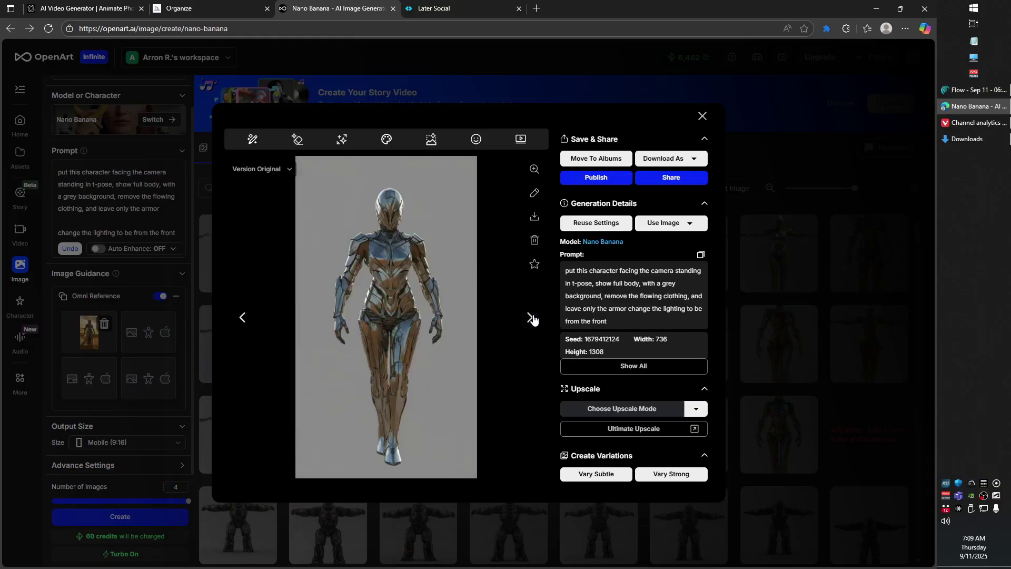
click(530, 318)
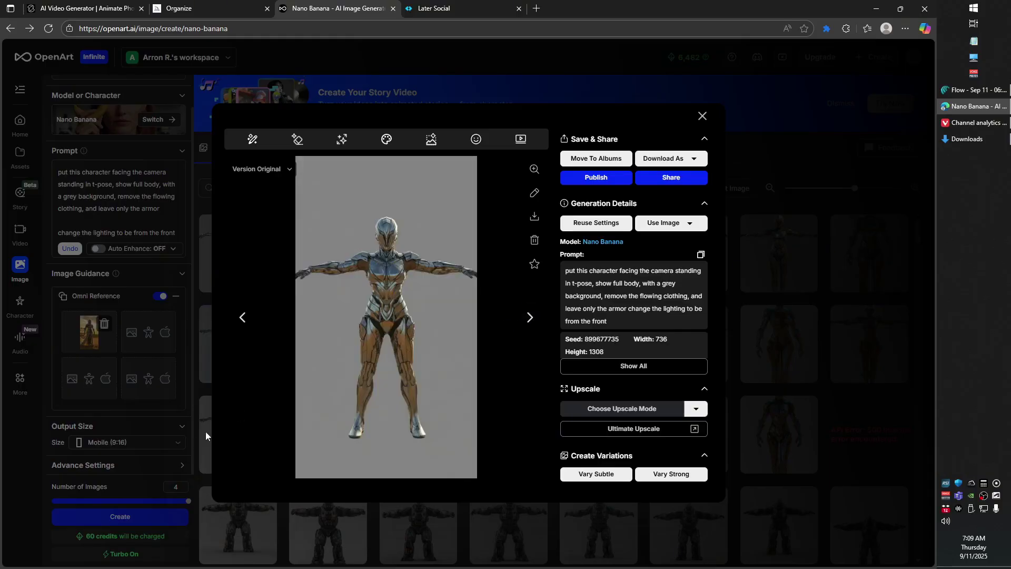
click(172, 450)
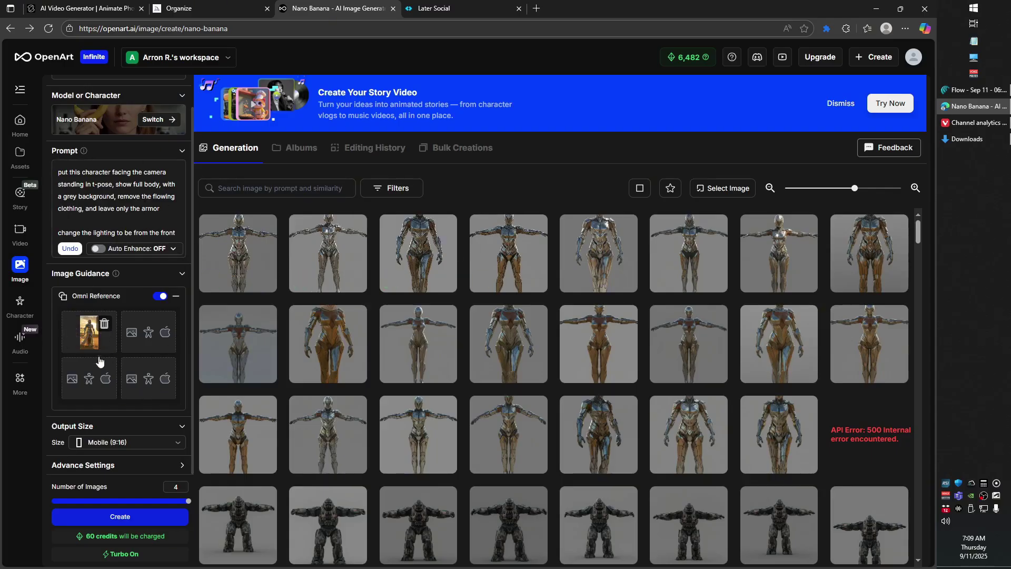
Step: Change the output size to Auto (Default) and generate more images with the same prompt
click(127, 444)
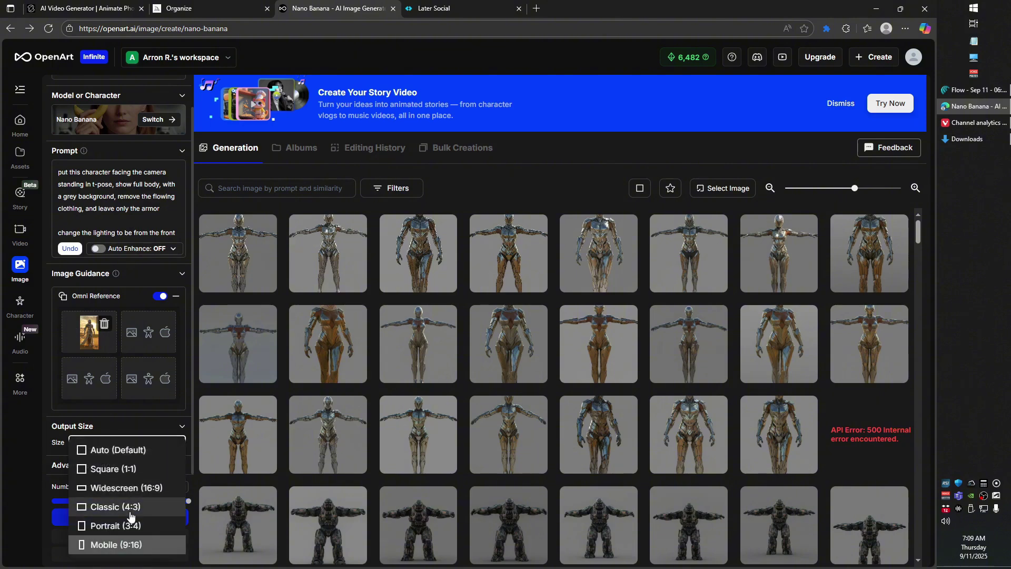
key(Escape)
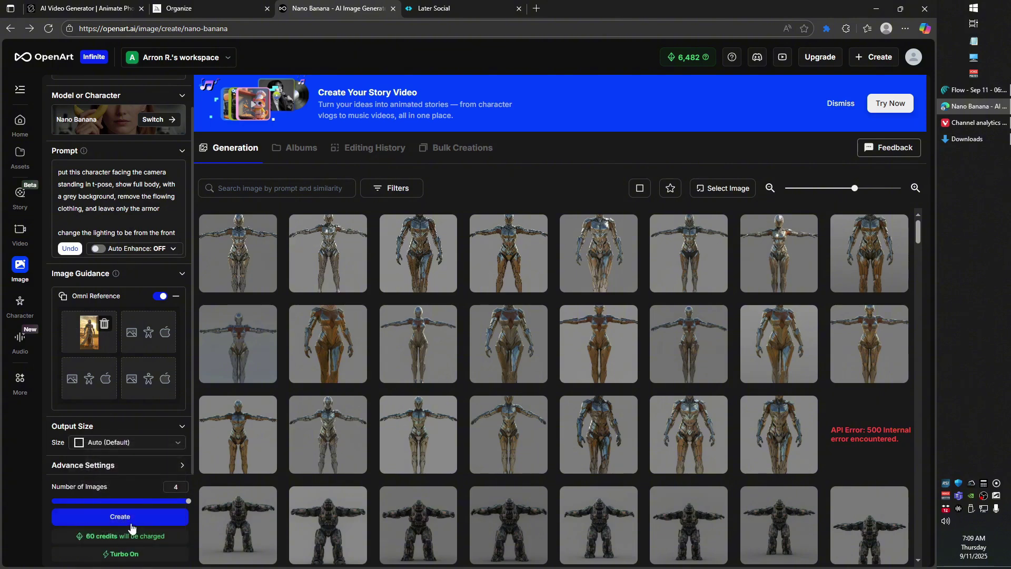
click(131, 524)
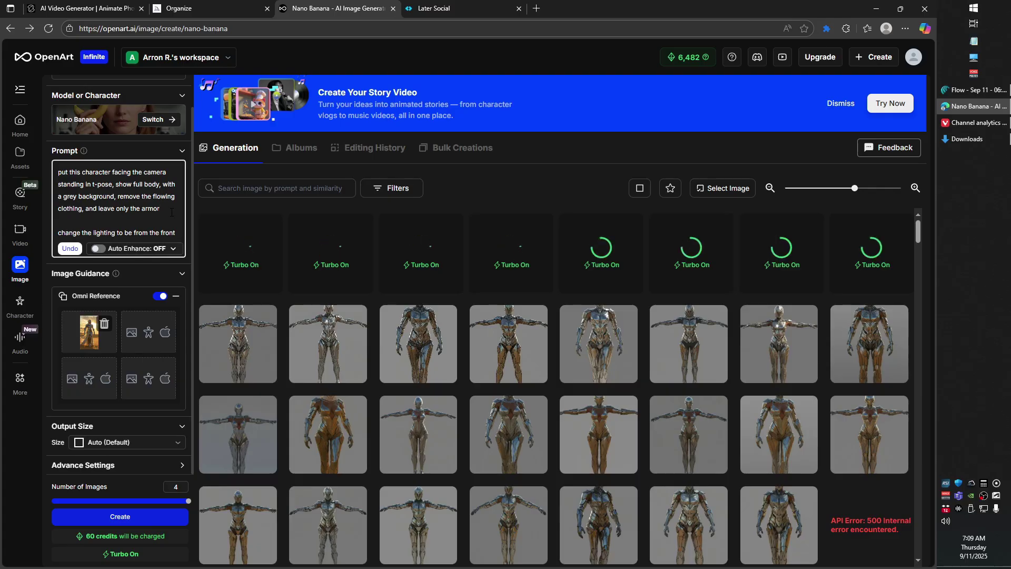
Step: Extend the prompt after "leave only the armor" with ", make sure the fully body is showing"
text(sure the)
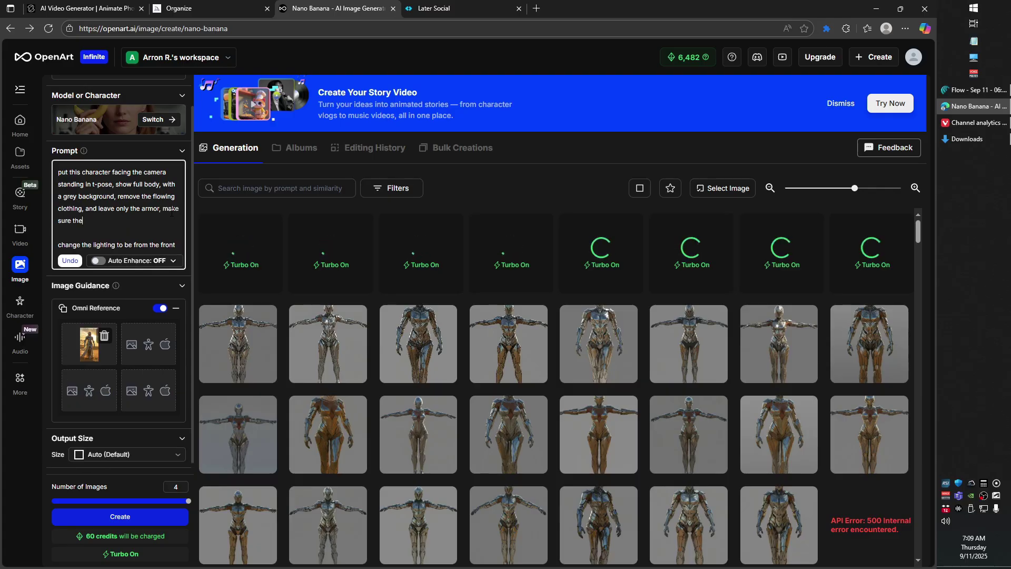
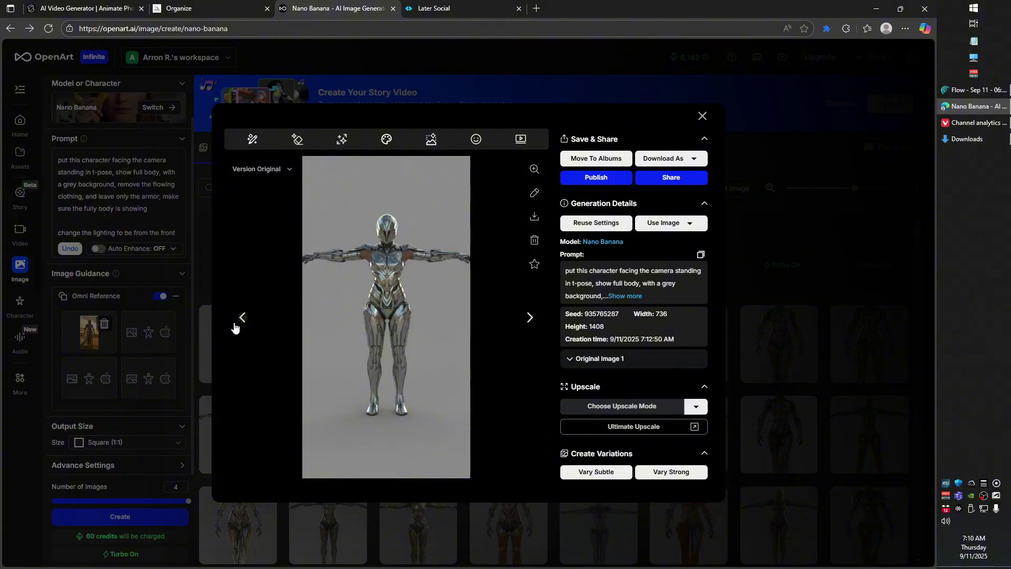
Step: Review the latest tall and square character images one by one, checking the T-pose, head and feet framing
click(235, 327)
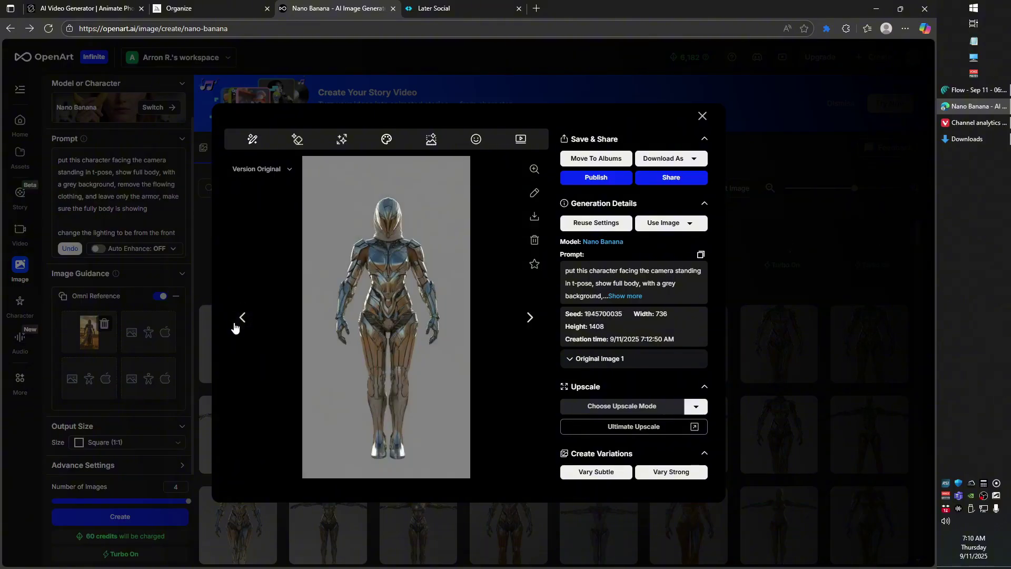
click(240, 328)
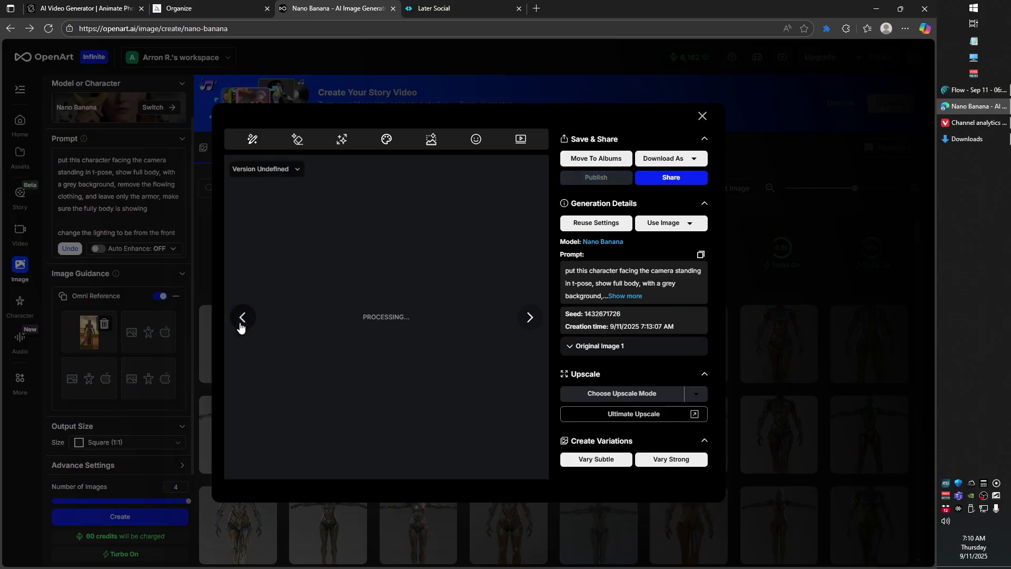
key(Escape)
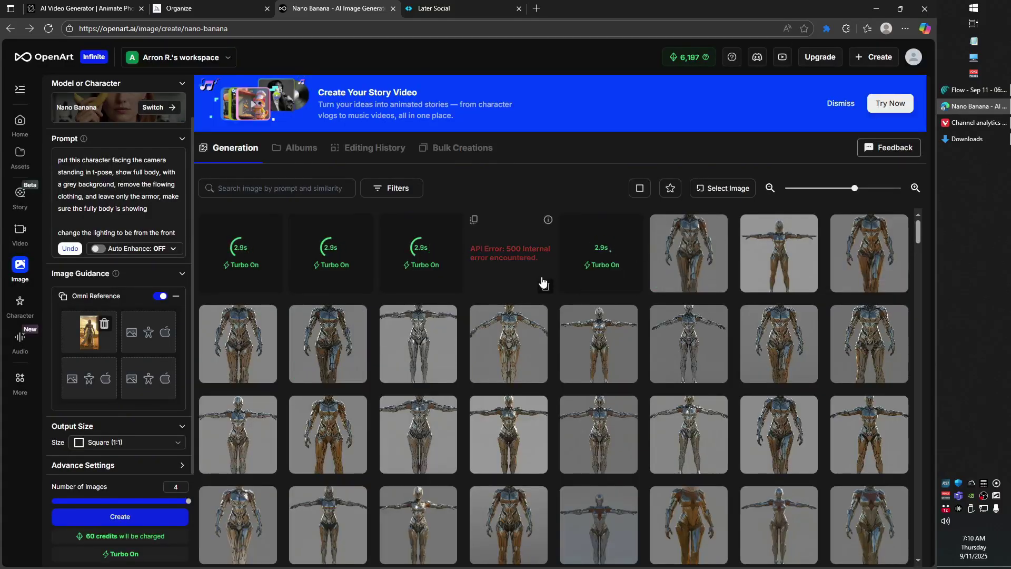
click(584, 238)
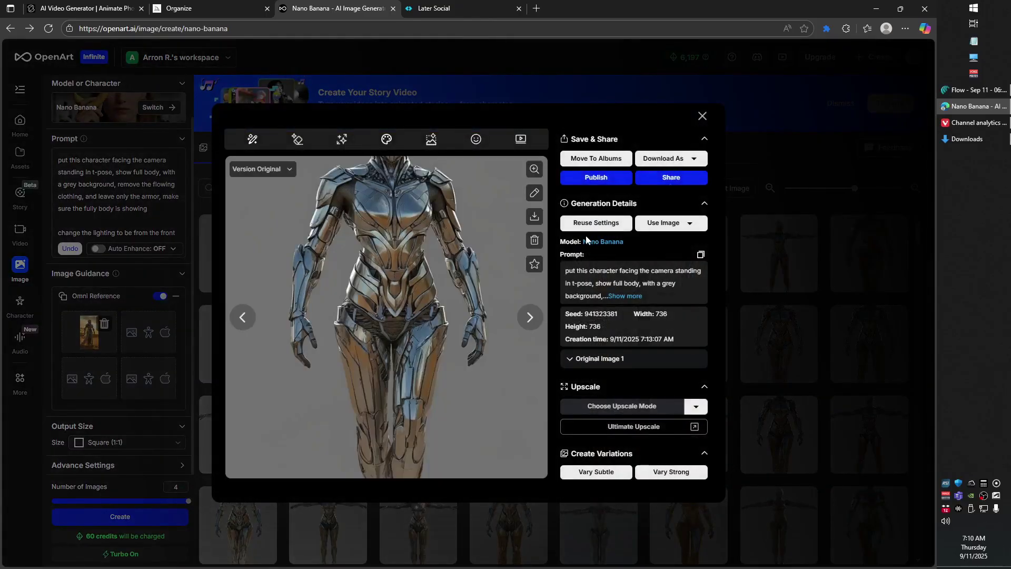
click(246, 320)
click(250, 323)
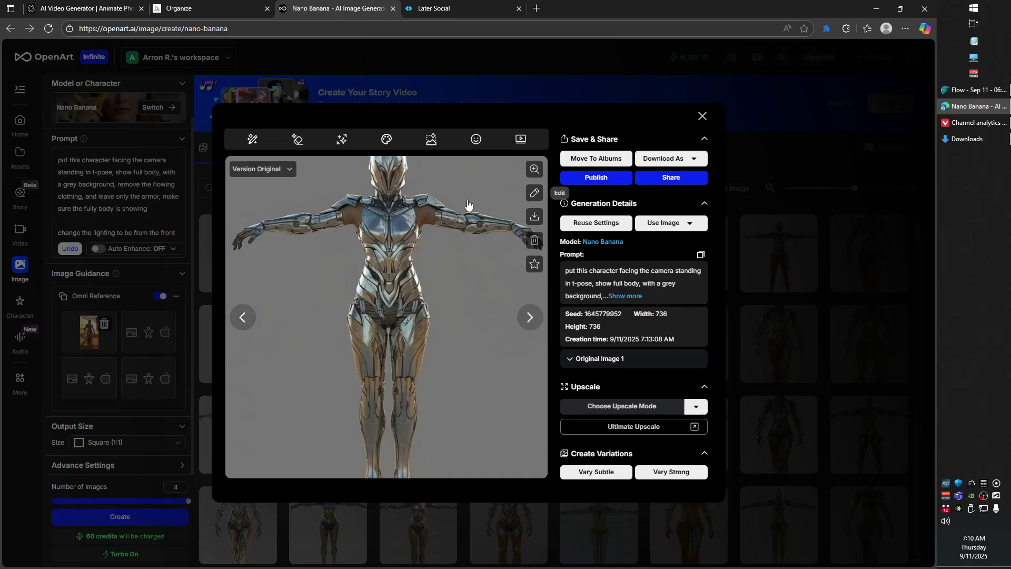
click(243, 317)
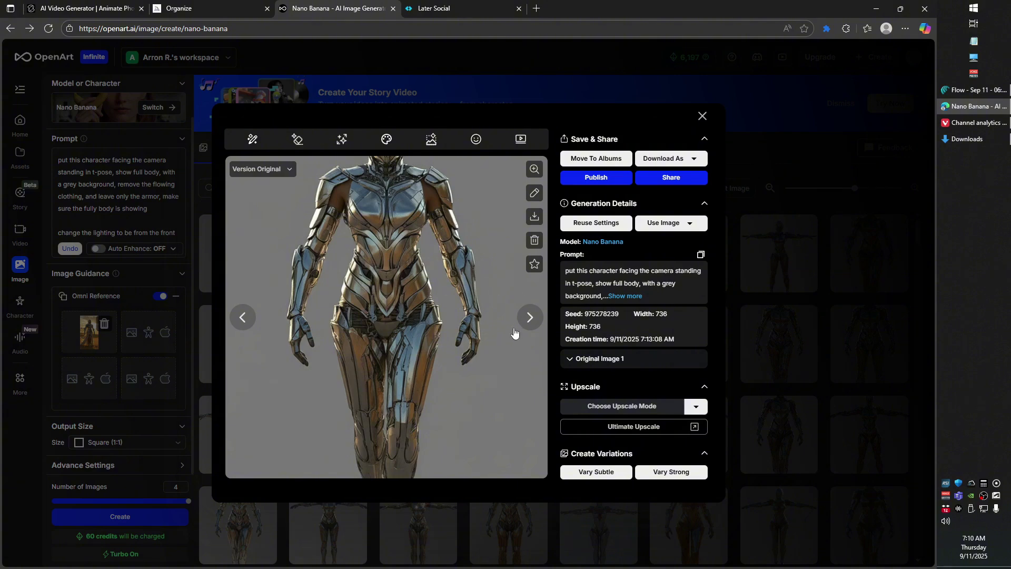
click(104, 340)
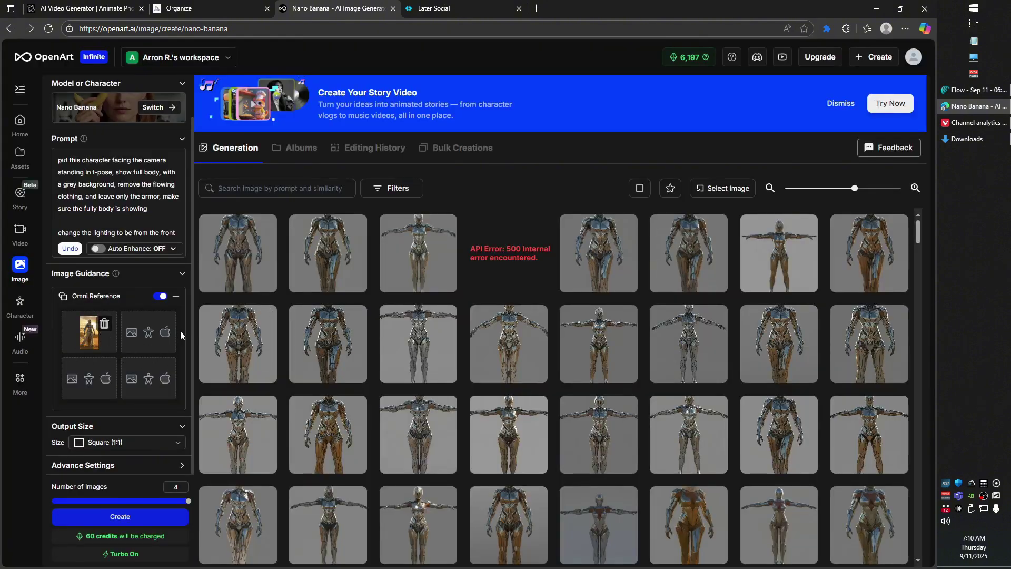
click(154, 240)
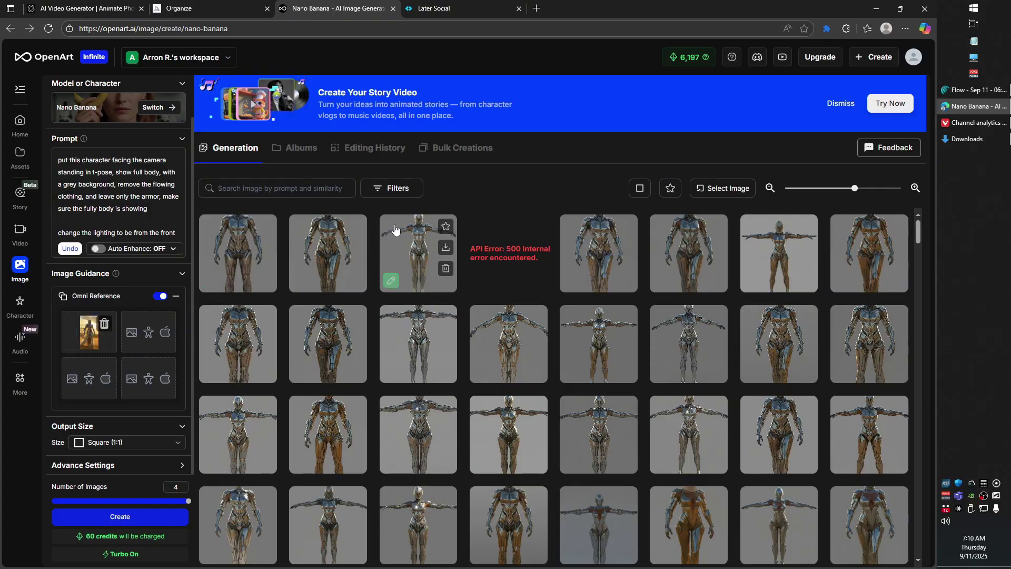
Step: Open the new square T-pose image with the cropped head in the canvas editor and start Expand on it
click(408, 244)
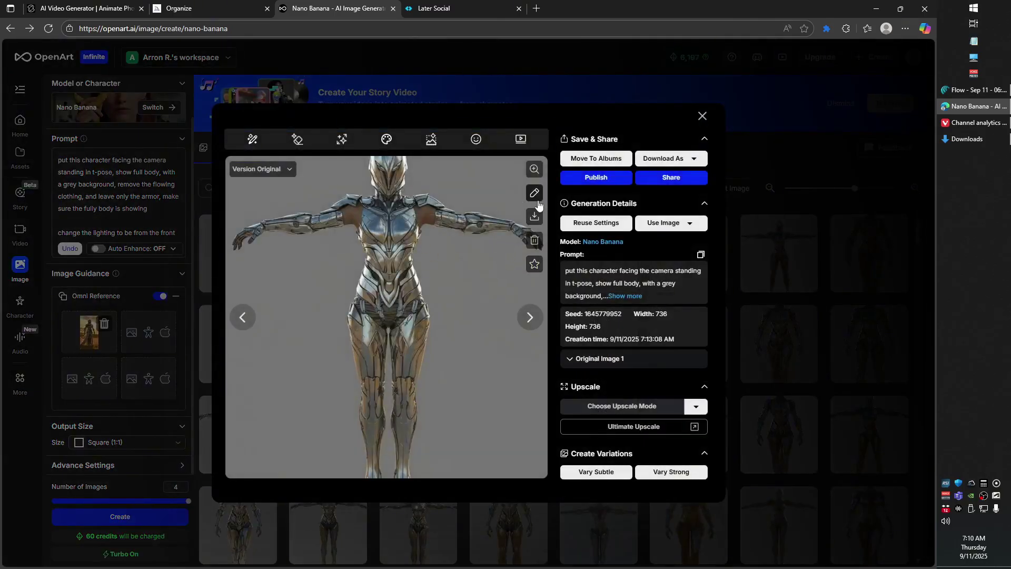
click(535, 192)
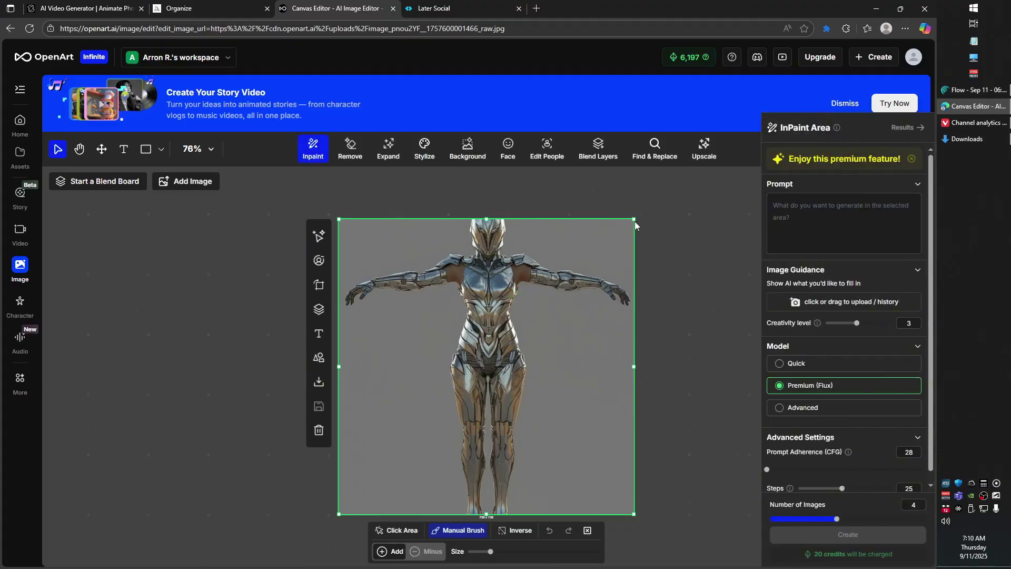
click(397, 160)
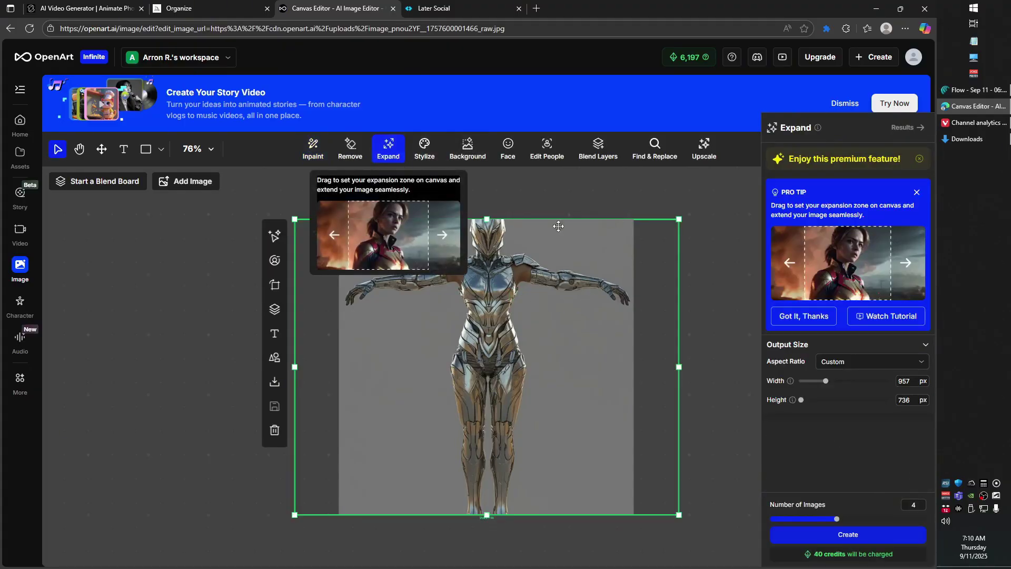
Step: Set the expansion's aspect ratio to Square (1:1), 957 × 957 px, and generate four expanded versions
click(907, 398)
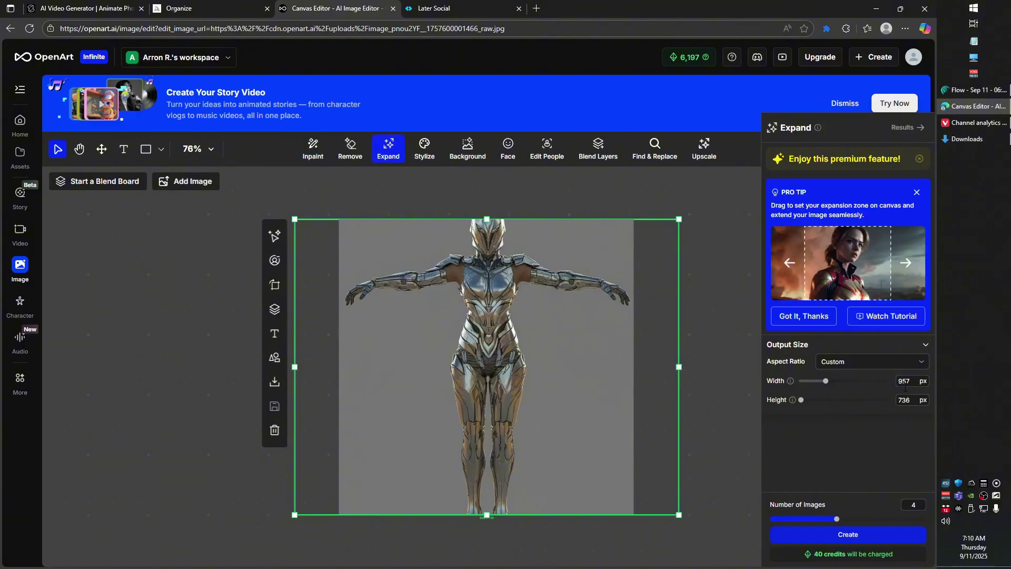
click(896, 362)
click(891, 402)
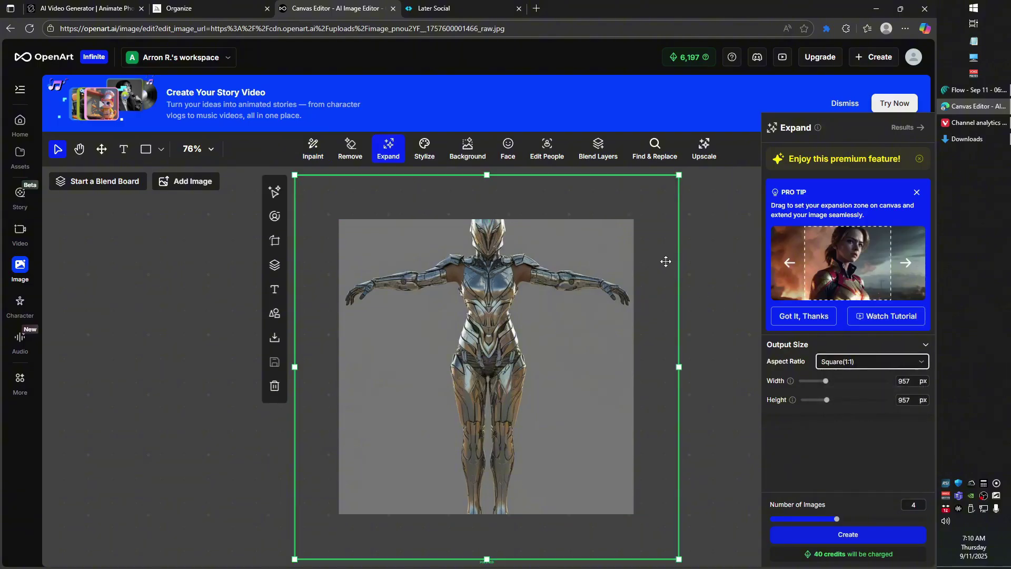
click(853, 534)
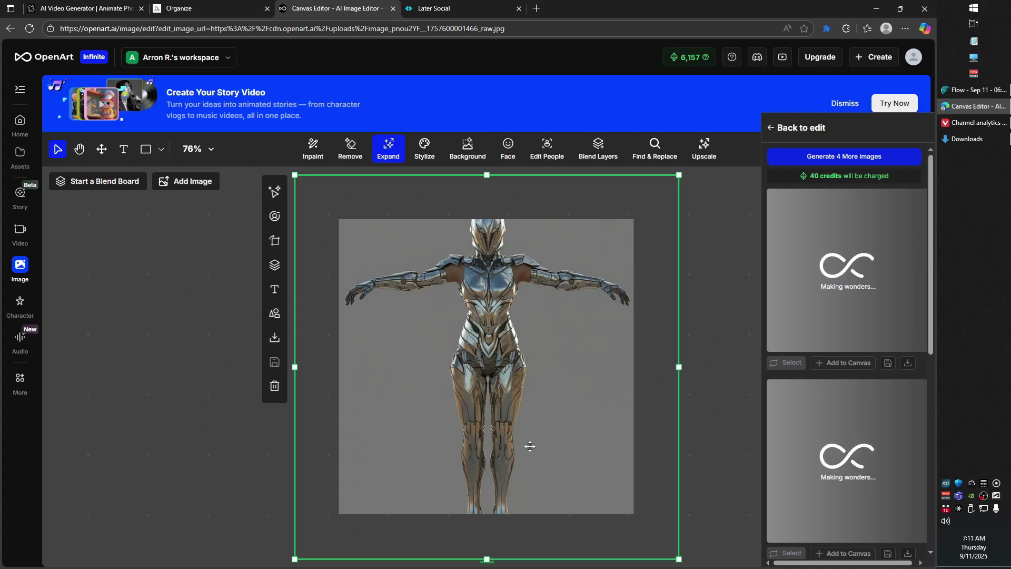
mouse_move(890, 288)
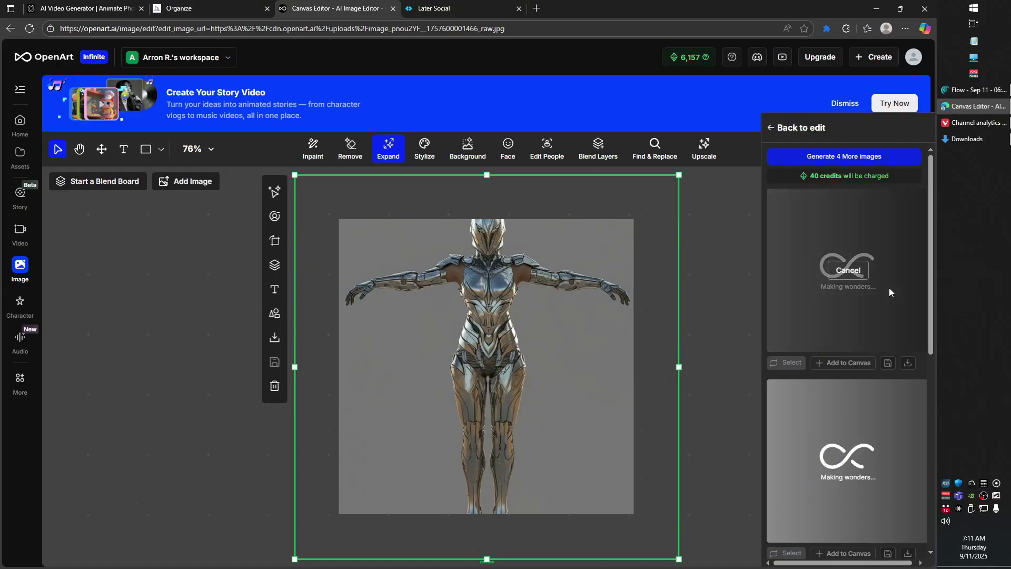
scroll(877, 301, down, 3)
scroll(873, 317, up, 3)
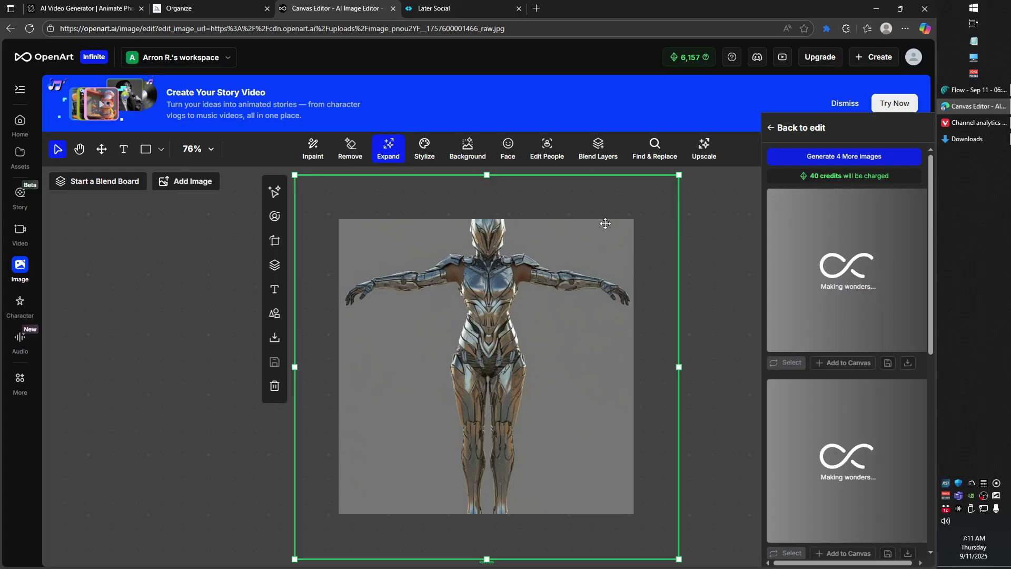
Step: Open the Hyper3D Rodin 3D model generator at hyperhuman.deemos.com/rodin in a new browser tab
click(535, 10)
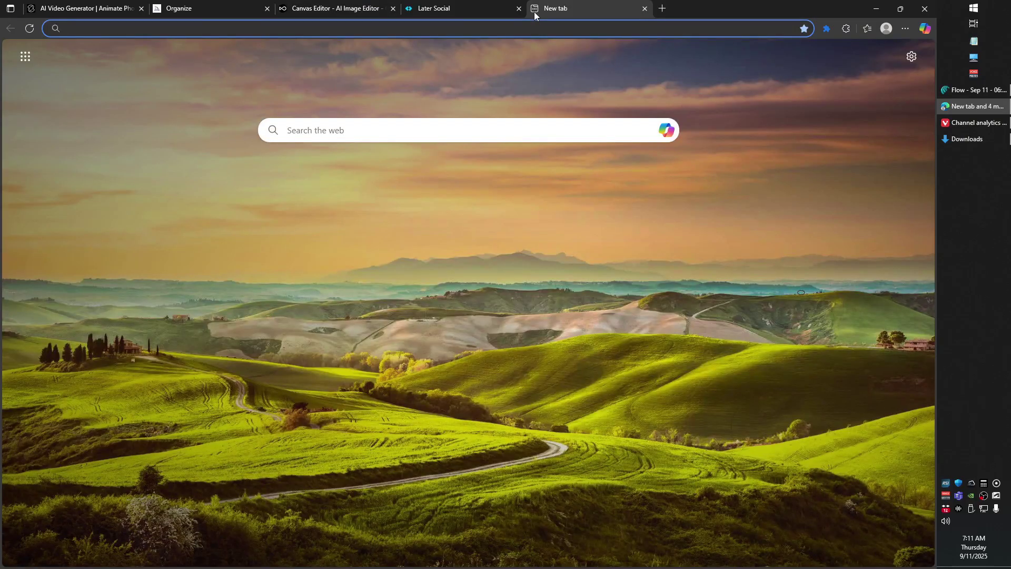
text(ro)
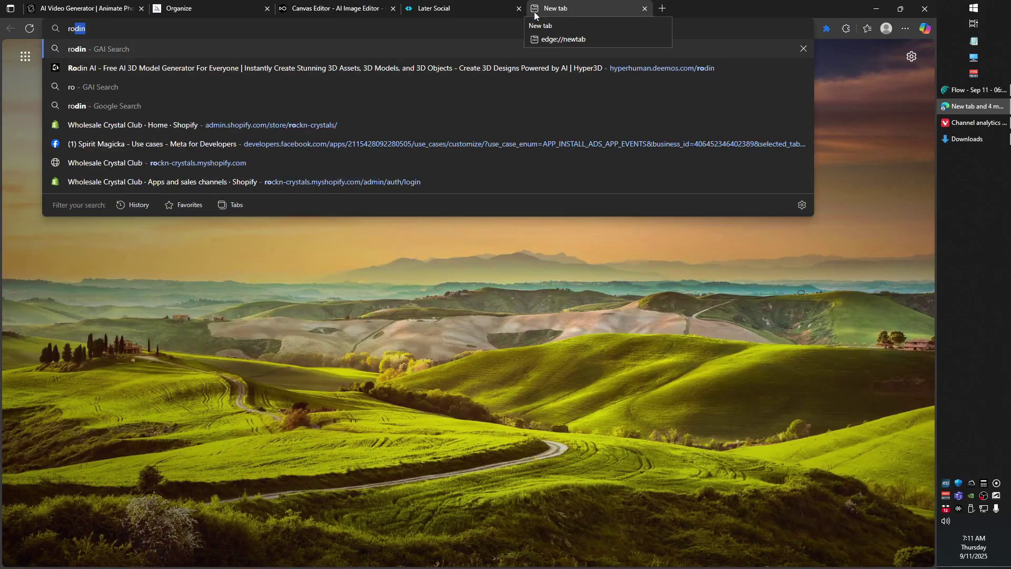
key(BackSpace)
key(BackSpace)
key(BackSpace)
text(hy)
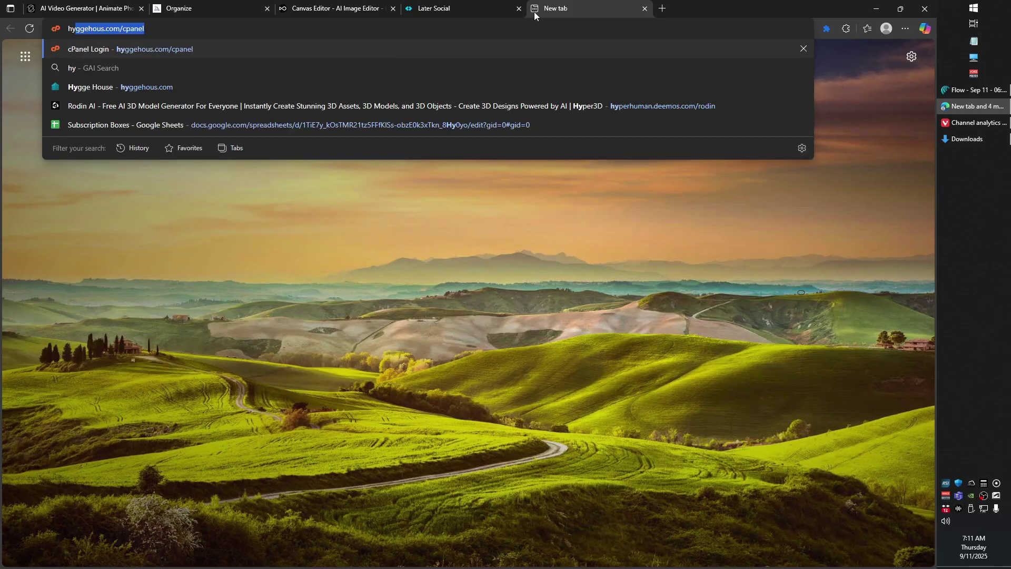
text(per)
key(Return)
click(462, 2)
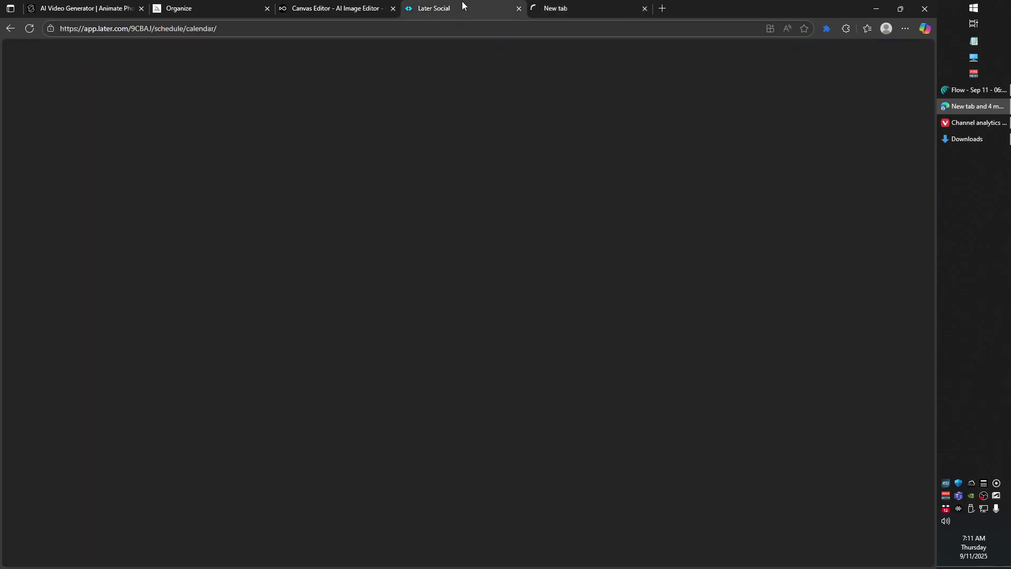
click(337, 8)
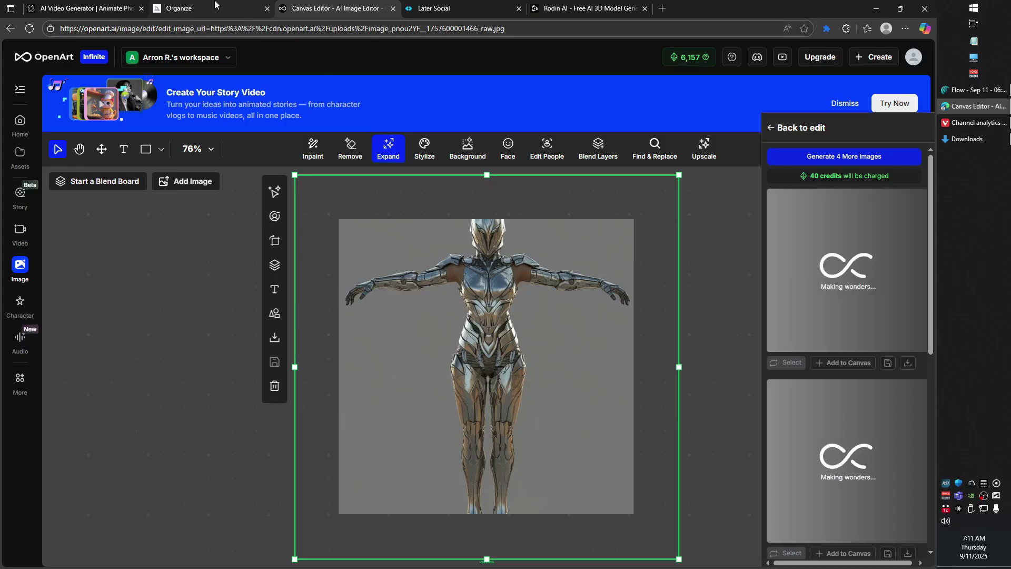
click(131, 8)
click(210, 7)
click(323, 6)
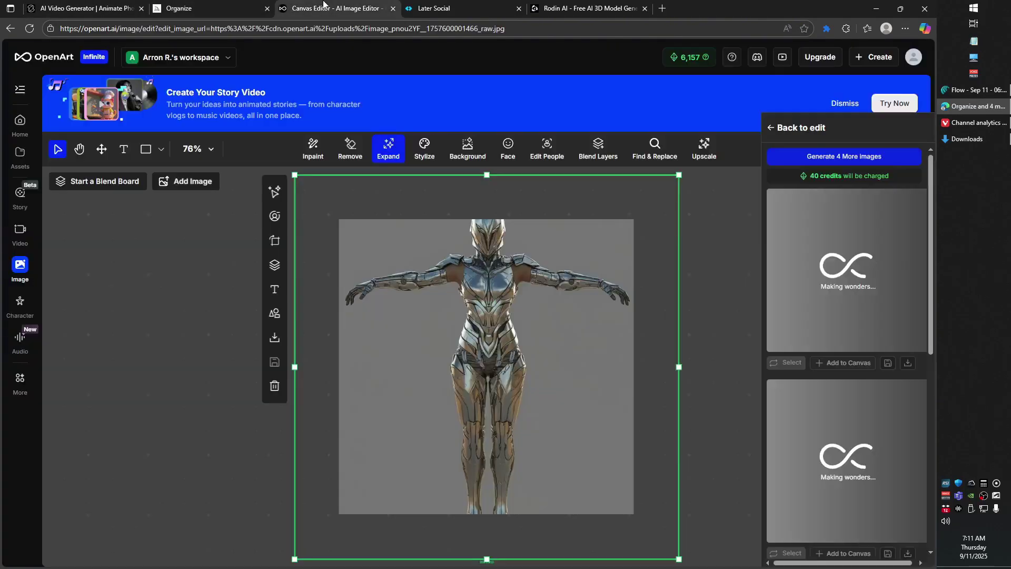
click(422, 7)
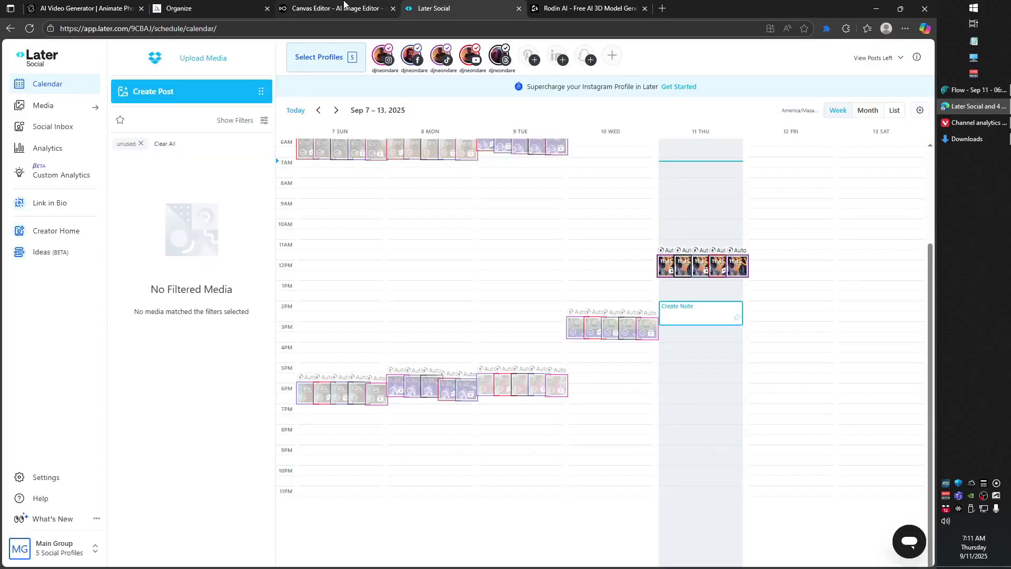
click(351, 6)
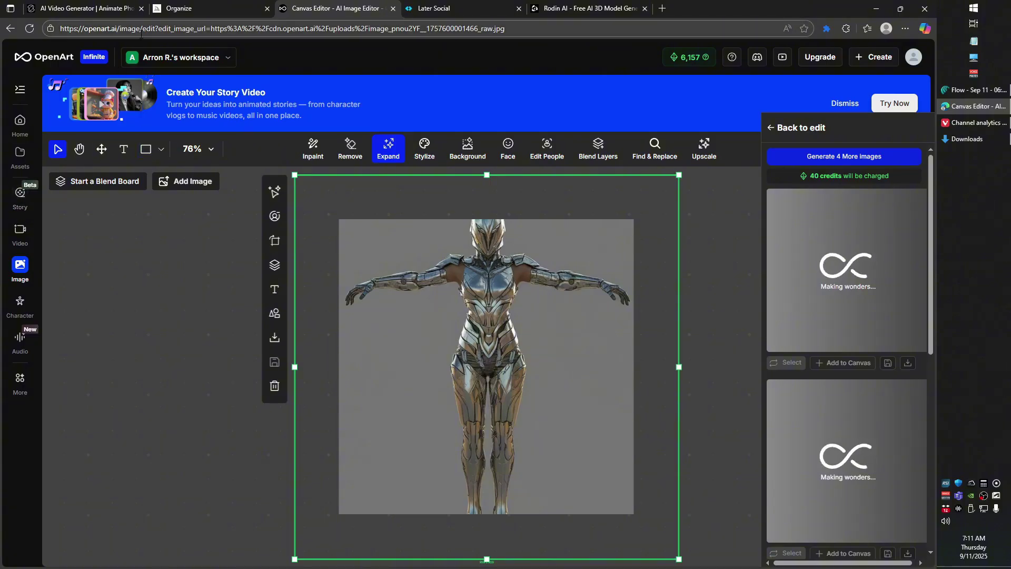
Step: Open the image generator in a new browser tab and add the third T-pose image from the generation history as Omni Reference
middle_click(23, 267)
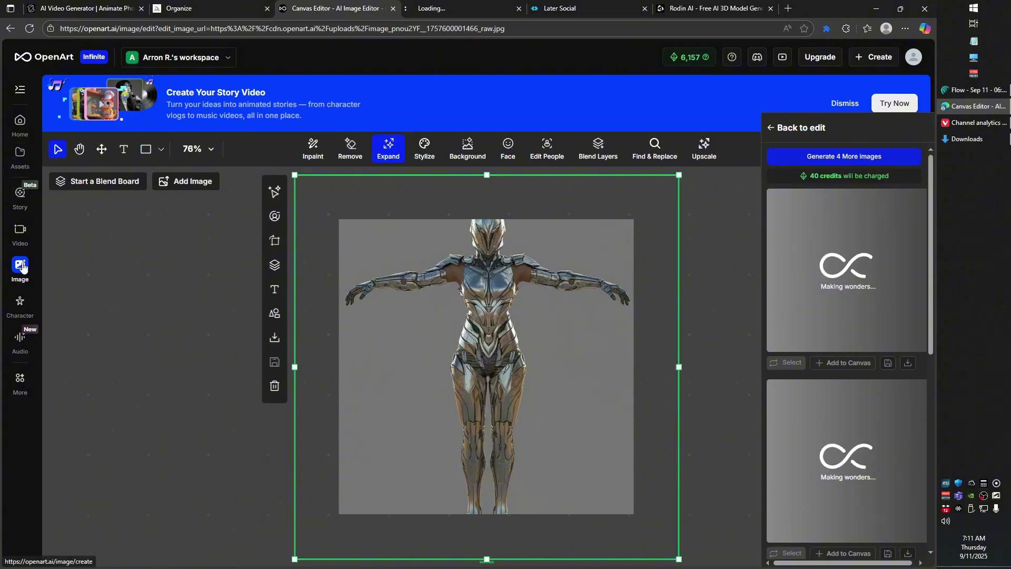
click(450, 7)
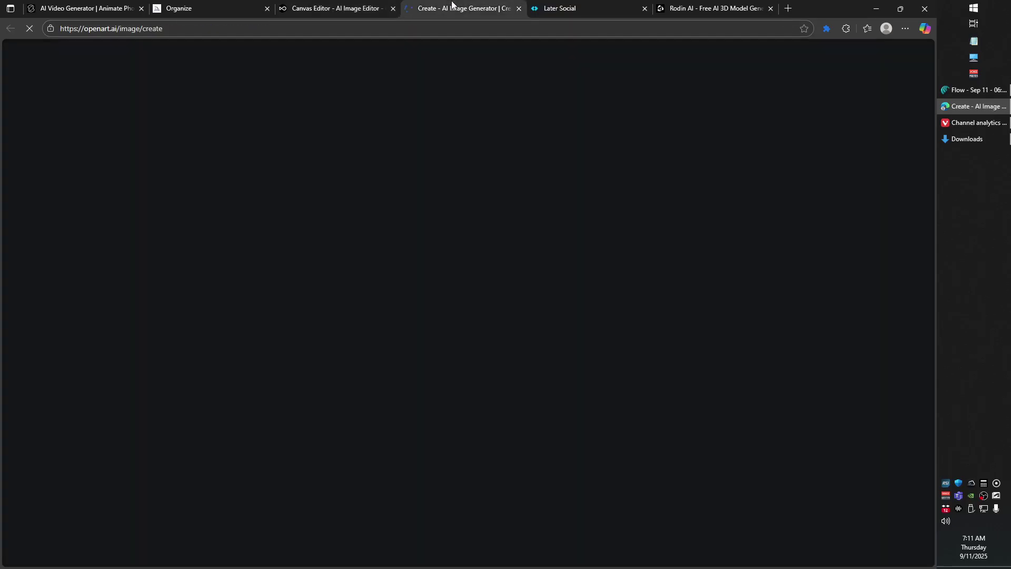
click(120, 350)
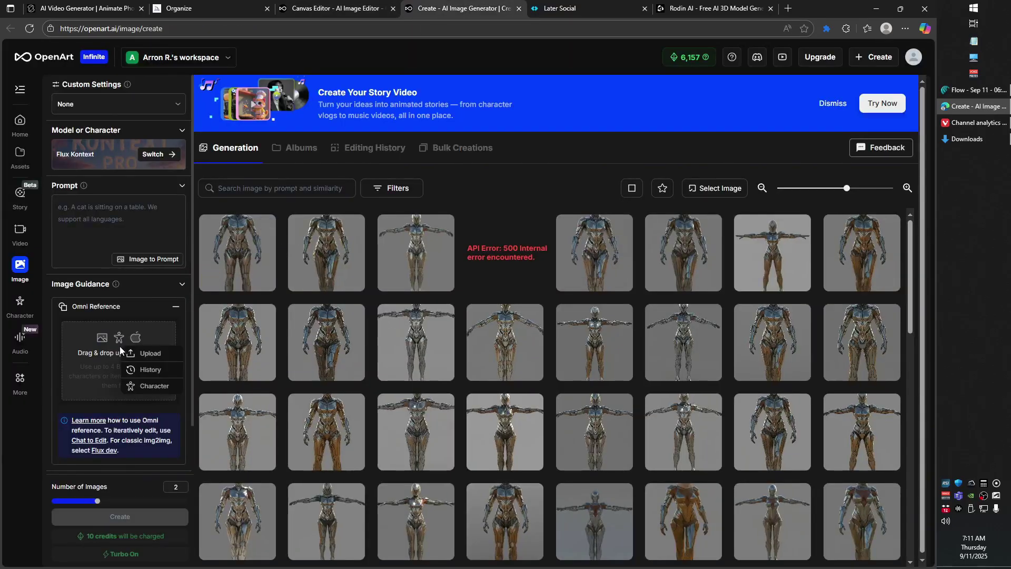
click(138, 366)
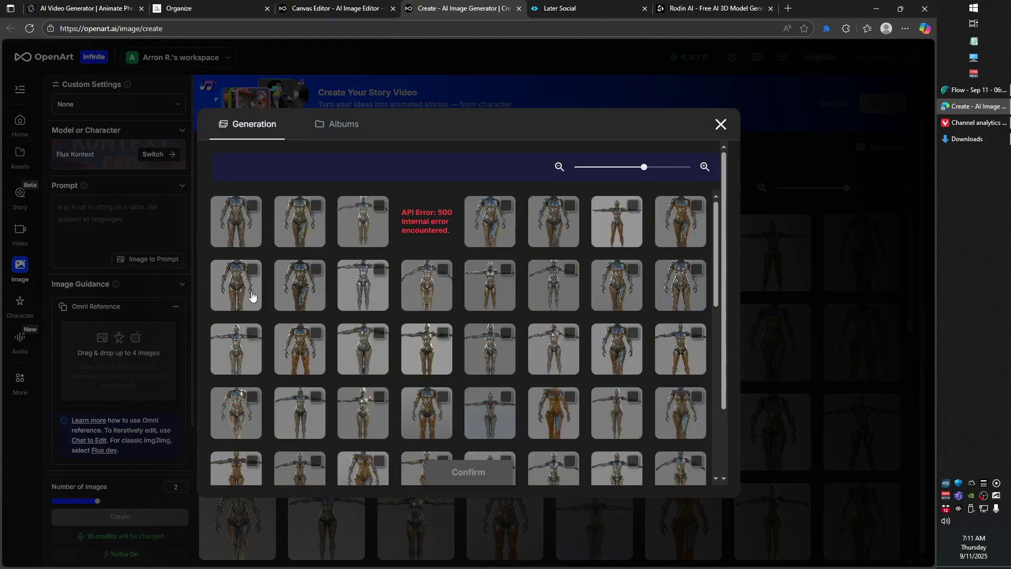
click(354, 239)
click(454, 471)
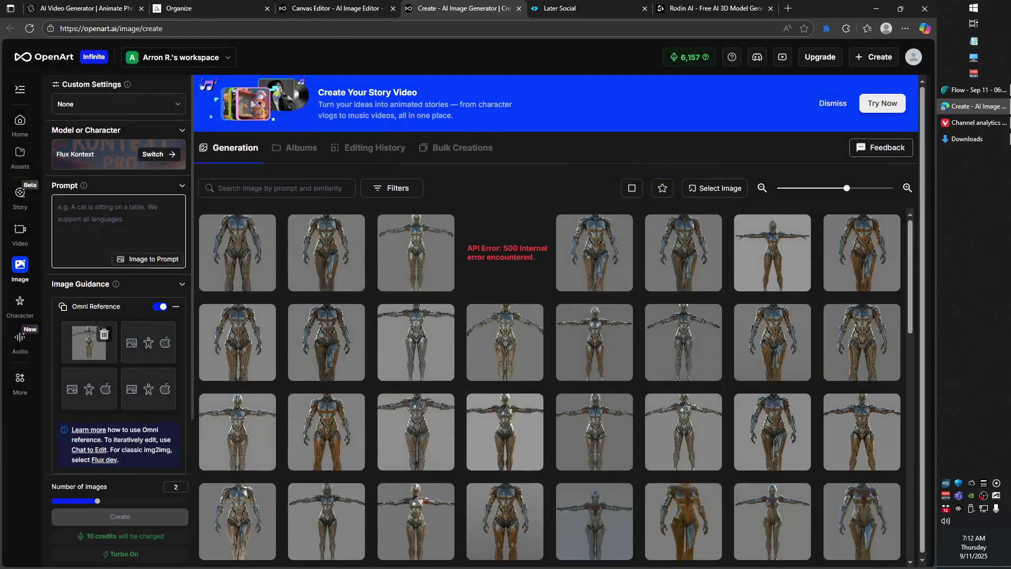
Step: Enter the prompt "show this character form a side angle" and generate two images with Flux Kontext
click(102, 235)
text(sh)
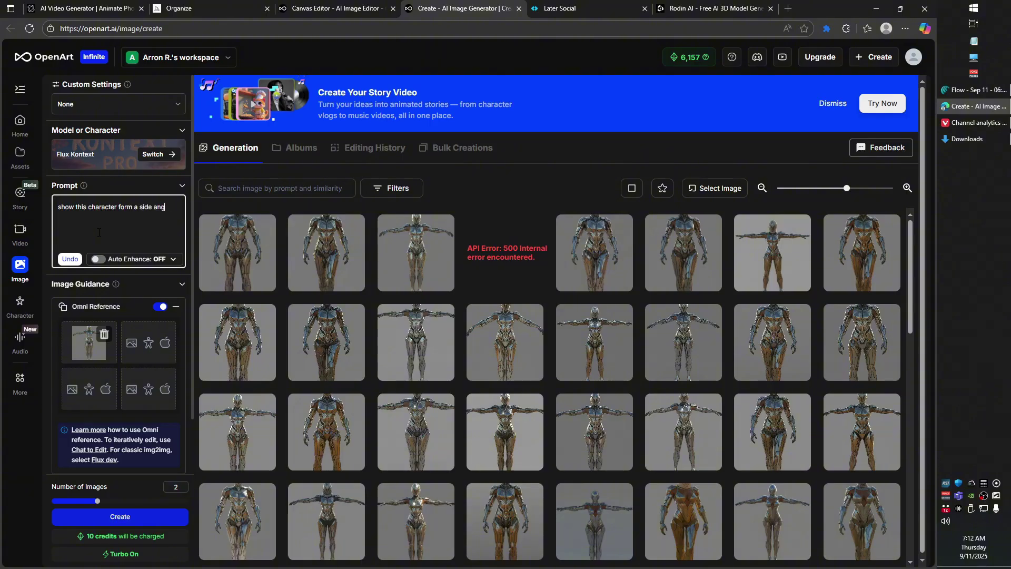
click(140, 515)
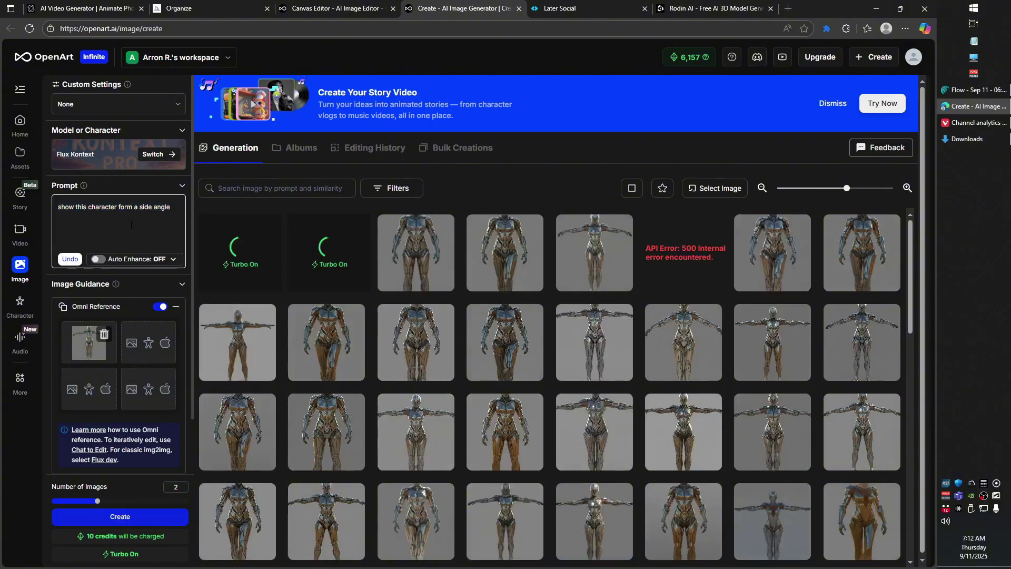
Step: Change the prompt to "show this character holding two swords" and generate two images
click(118, 208)
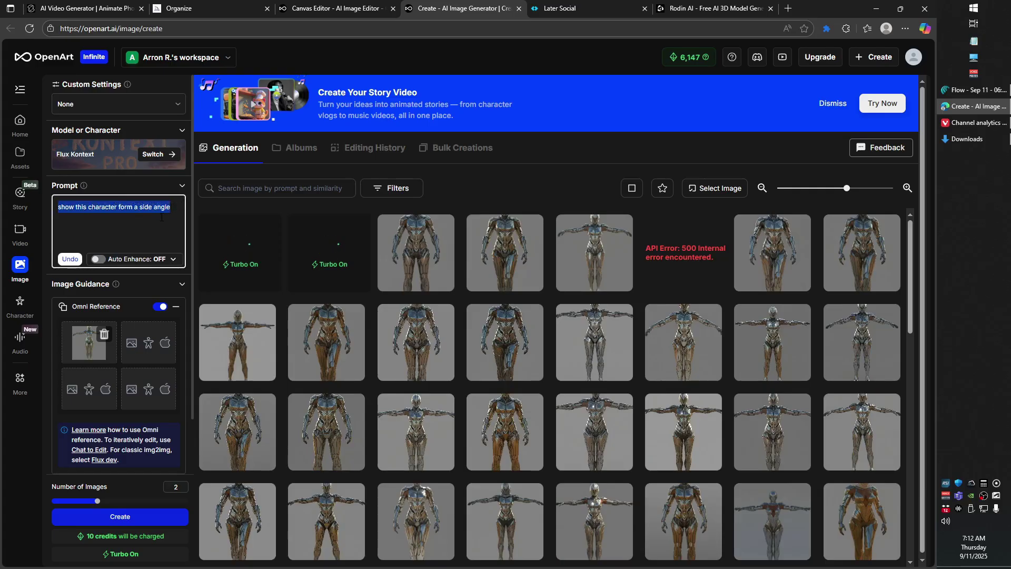
drag(119, 208, 151, 208)
key(BackSpace)
text(holdi)
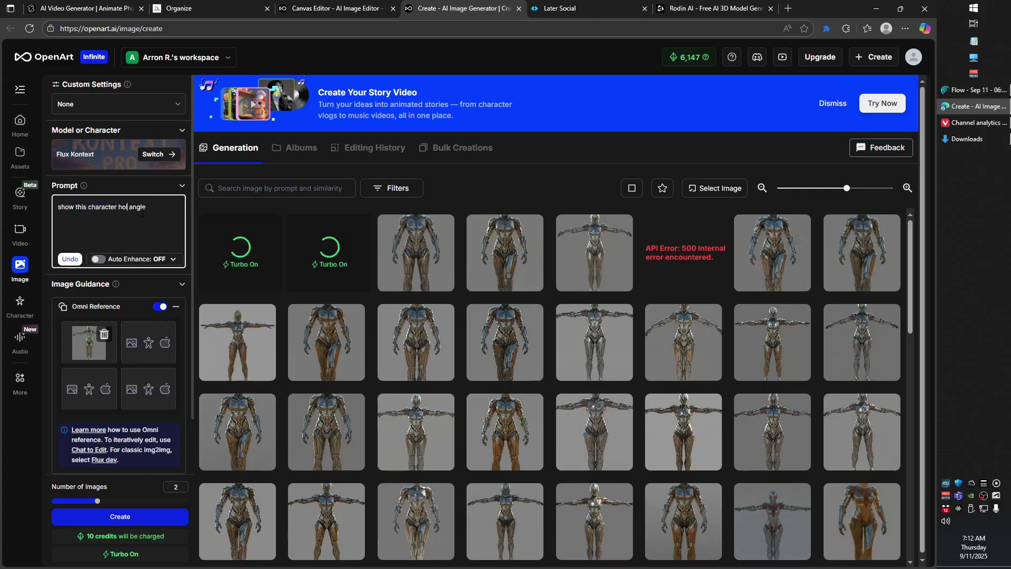
text(ng two sword)
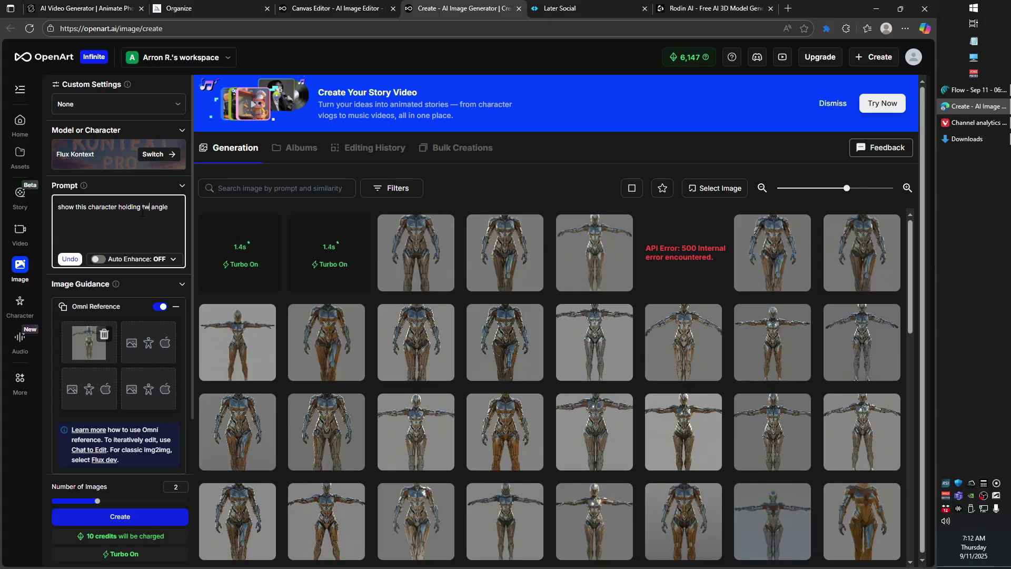
key(shift+End)
text(s)
click(140, 517)
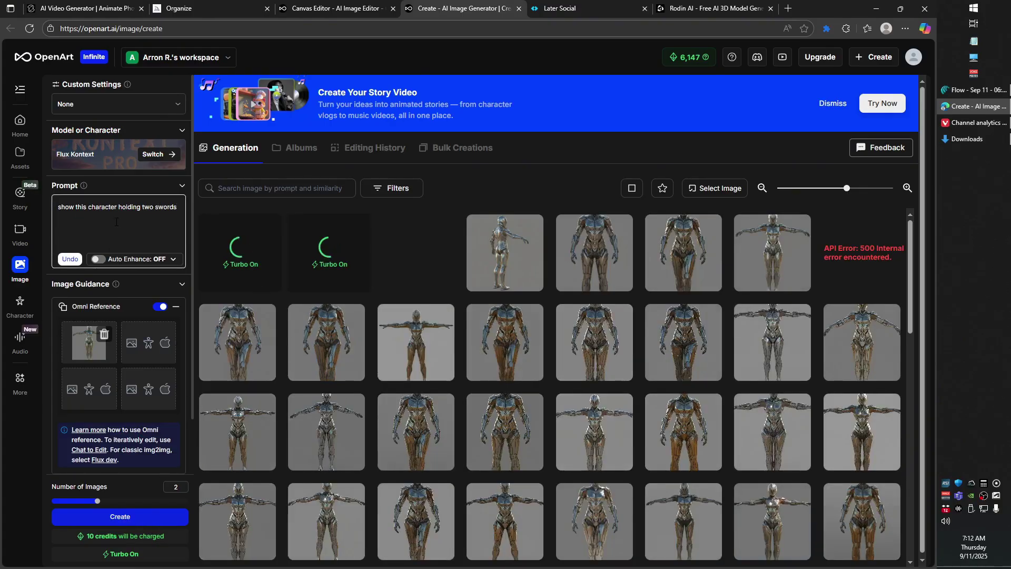
Step: Change the prompt to "show this character wearing a cape" and generate two images
drag(121, 214, 209, 212)
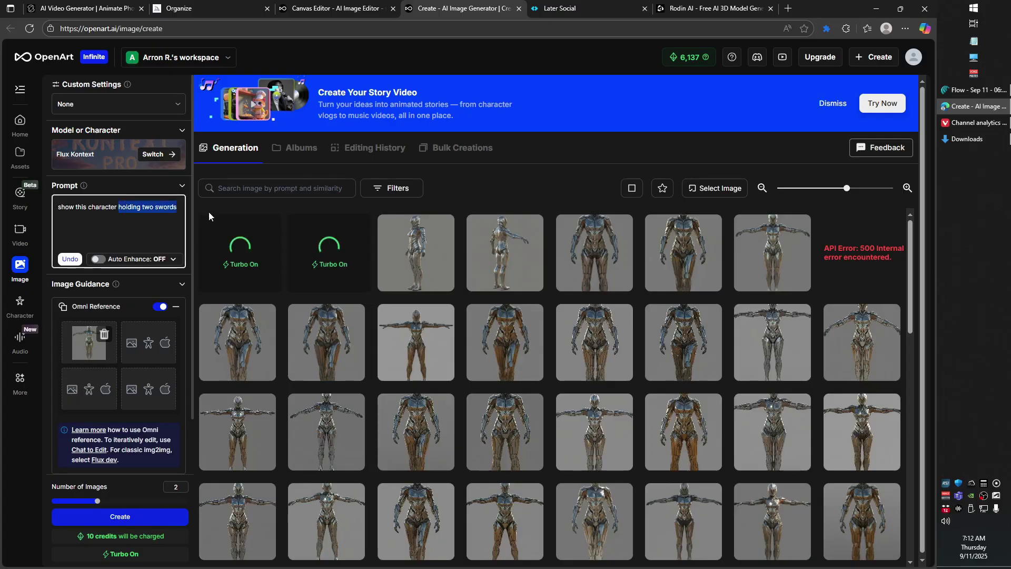
text(wa)
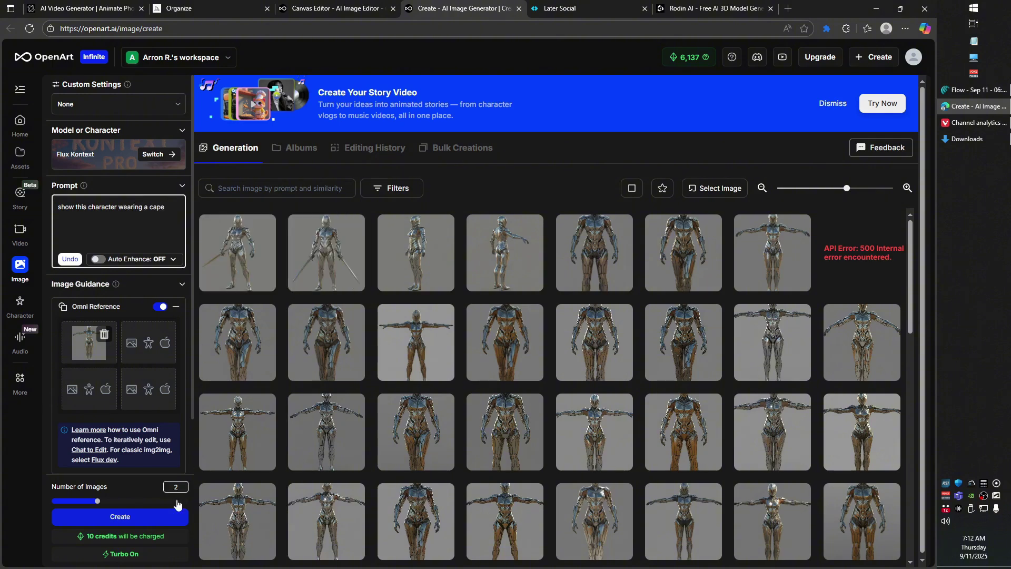
click(132, 516)
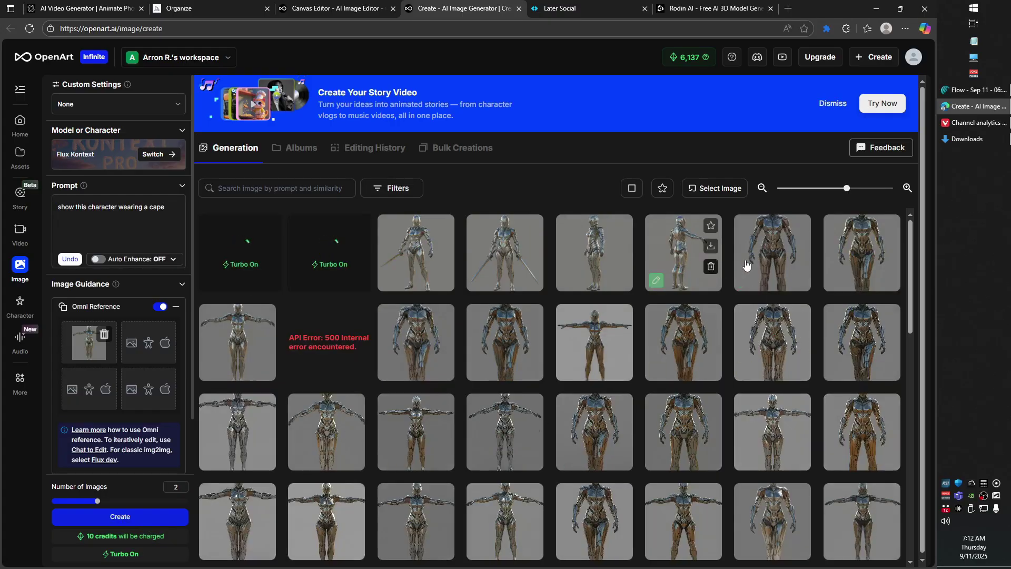
Step: Review the new side-angle, two-swords and cape images one by one, checking how well the character matches the reference
click(835, 267)
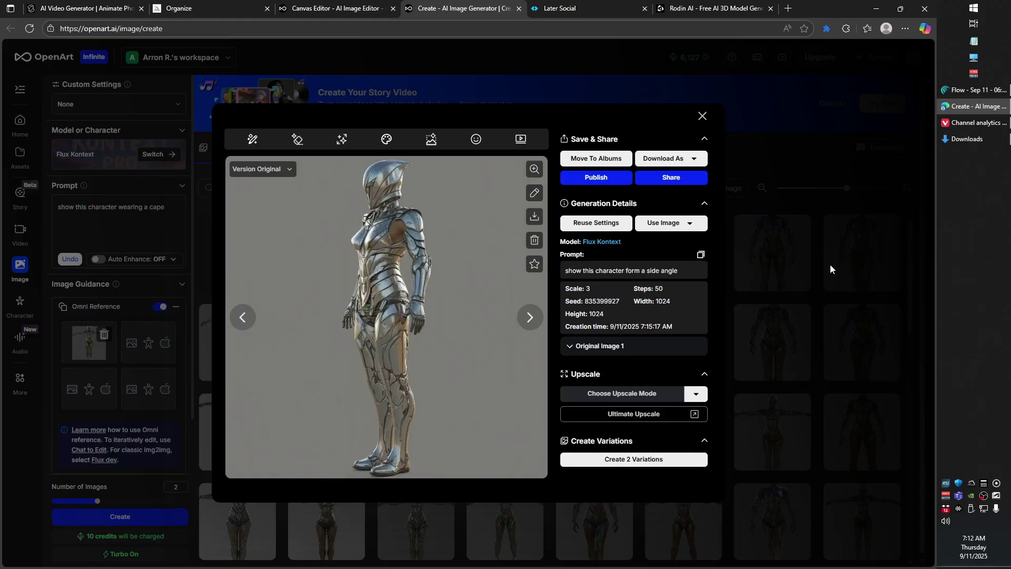
key(Right)
key(Left)
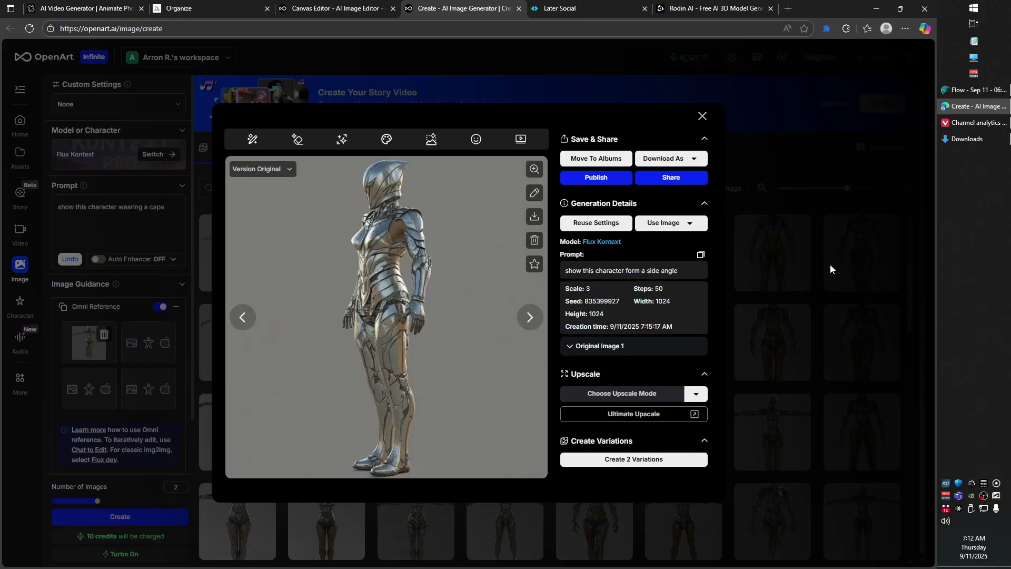
key(Right)
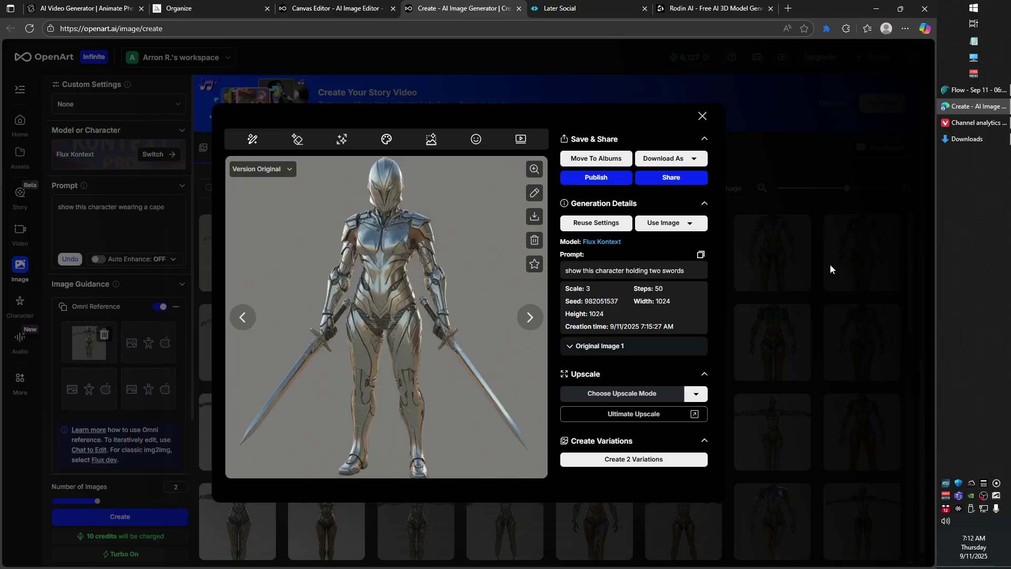
key(Right)
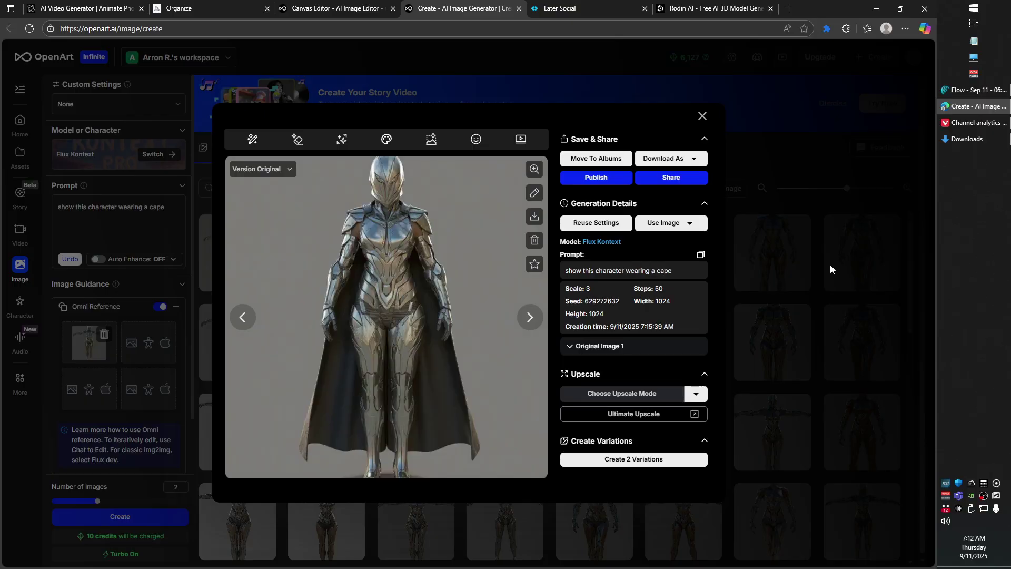
key(Right)
key(Left)
key(Escape)
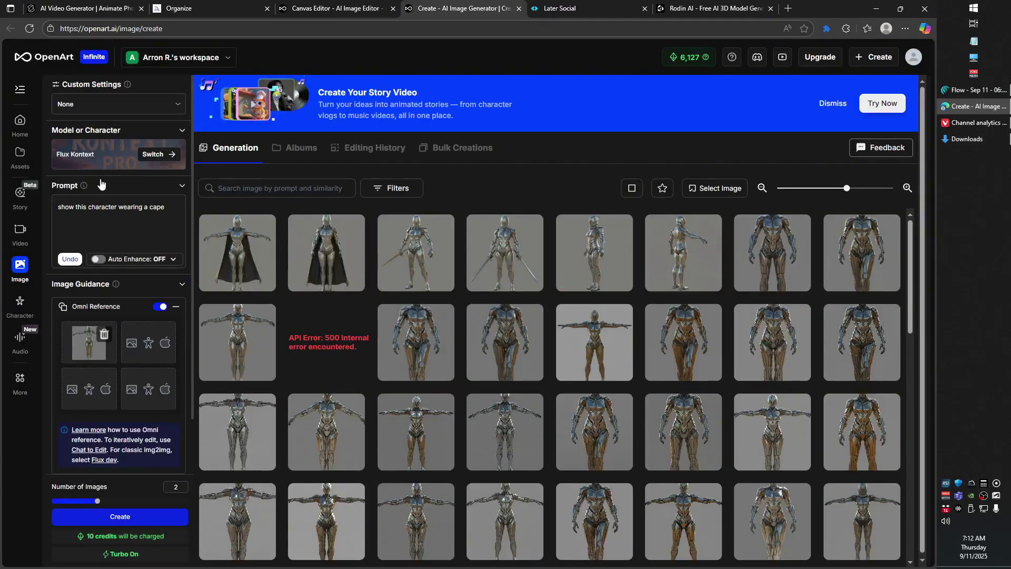
Step: Switch the model to Nano Banana and generate two images from the same cape prompt and reference
click(107, 160)
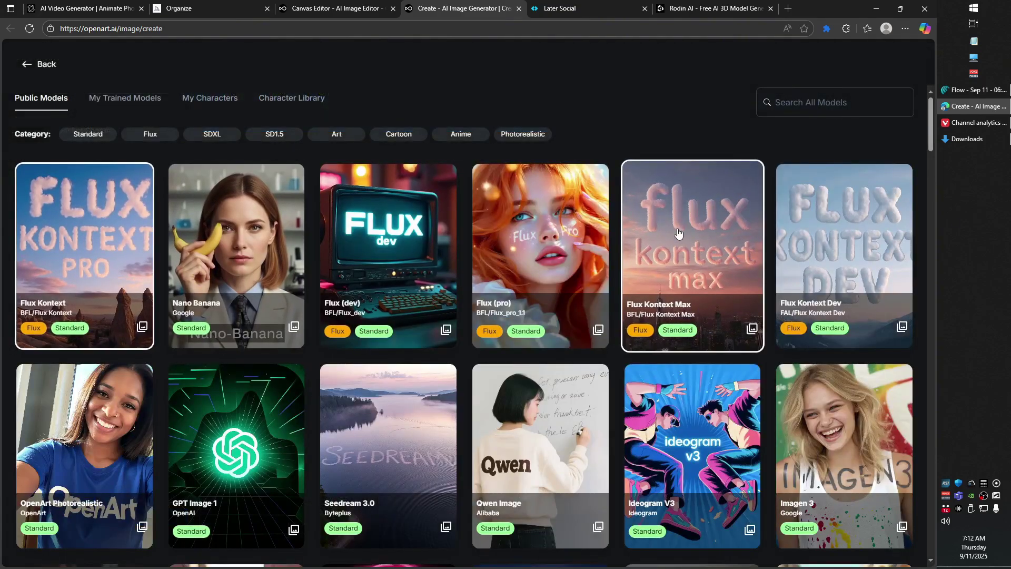
click(199, 267)
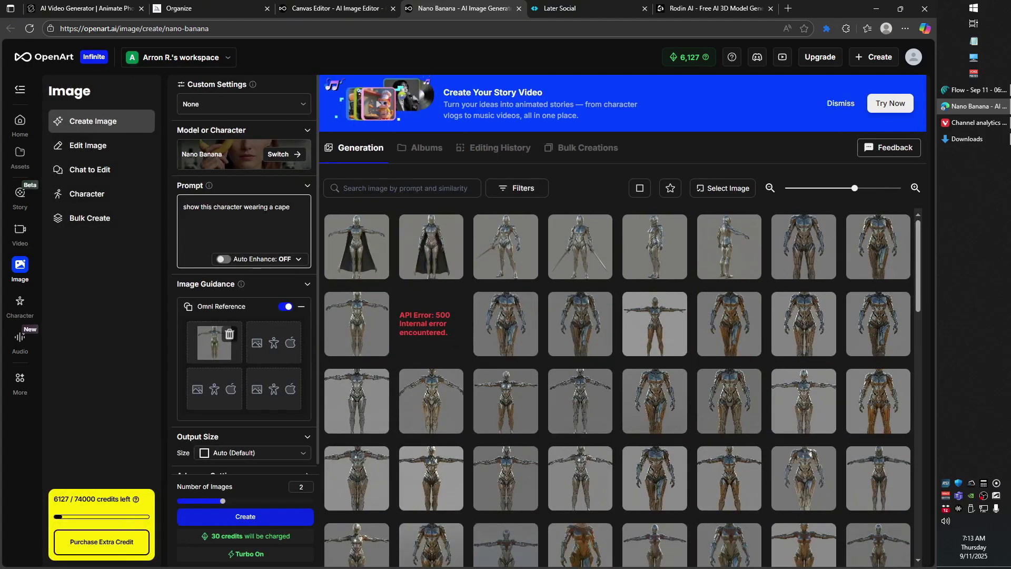
click(251, 513)
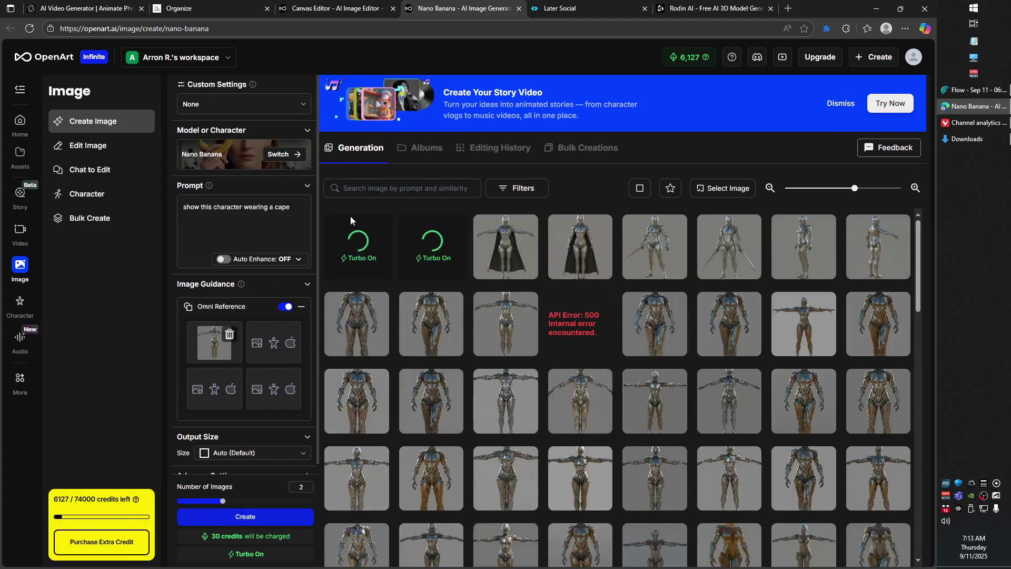
Step: Return to the canvas editor and examine the expanded T-pose versions enlarged, checking the head and feet
click(385, 9)
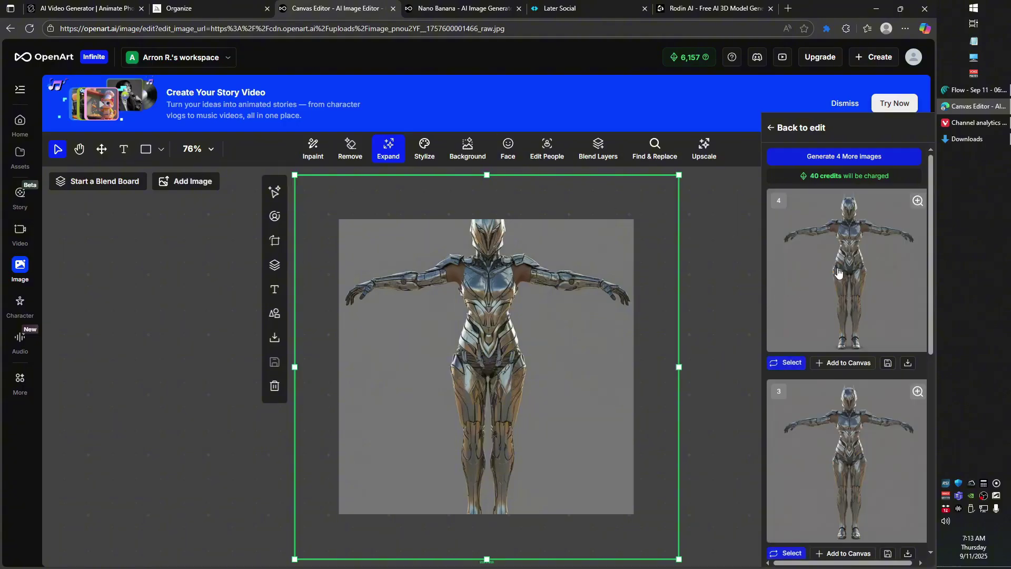
click(917, 200)
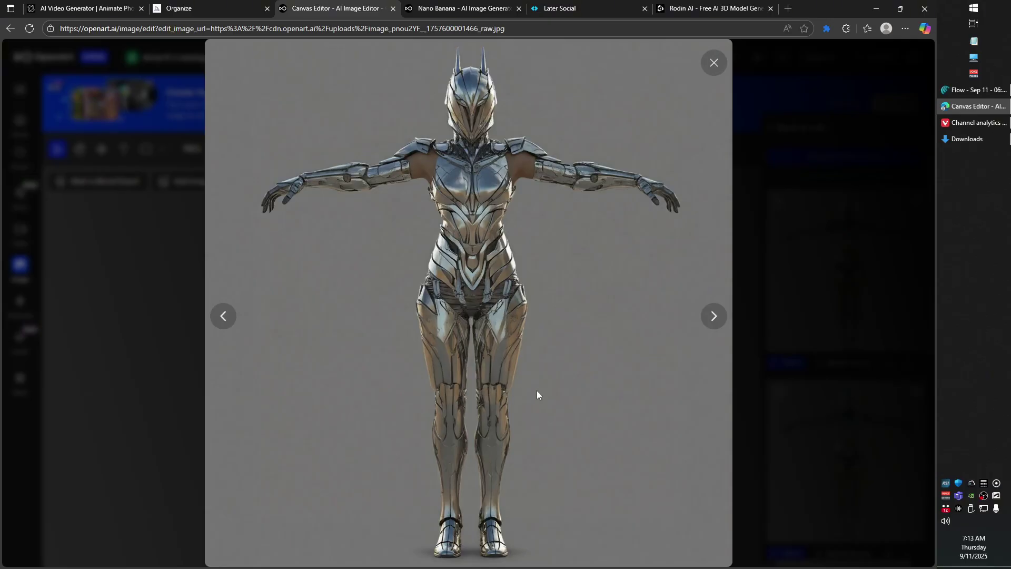
key(Escape)
click(859, 428)
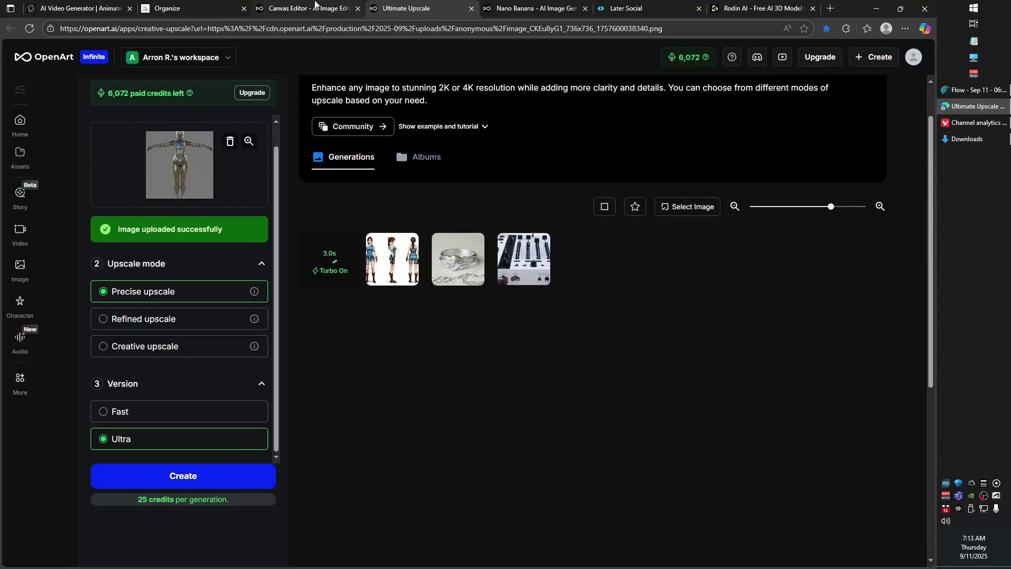
Step: Download expanded version 4 of the T-pose character from the canvas editor
click(315, 7)
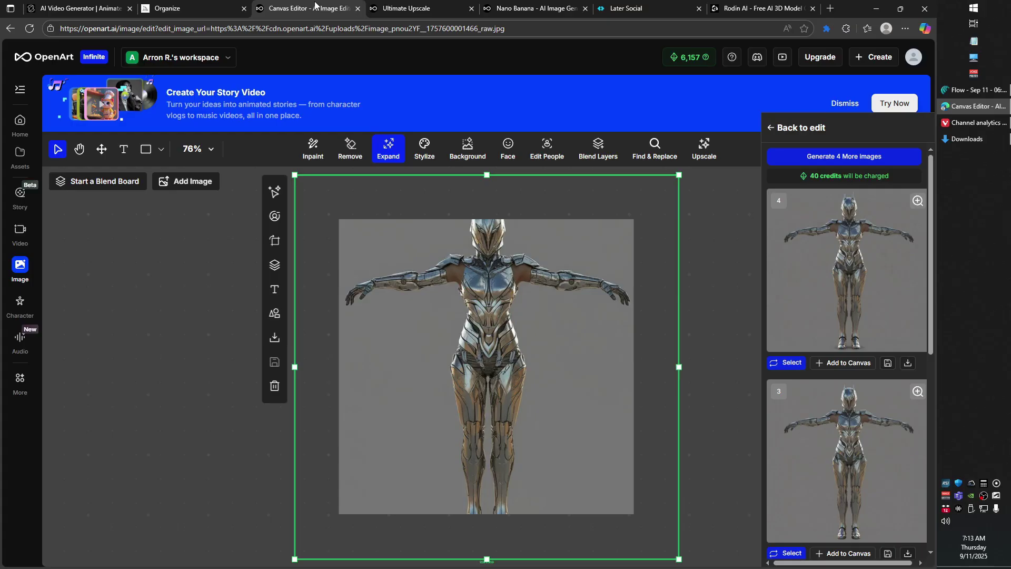
click(908, 363)
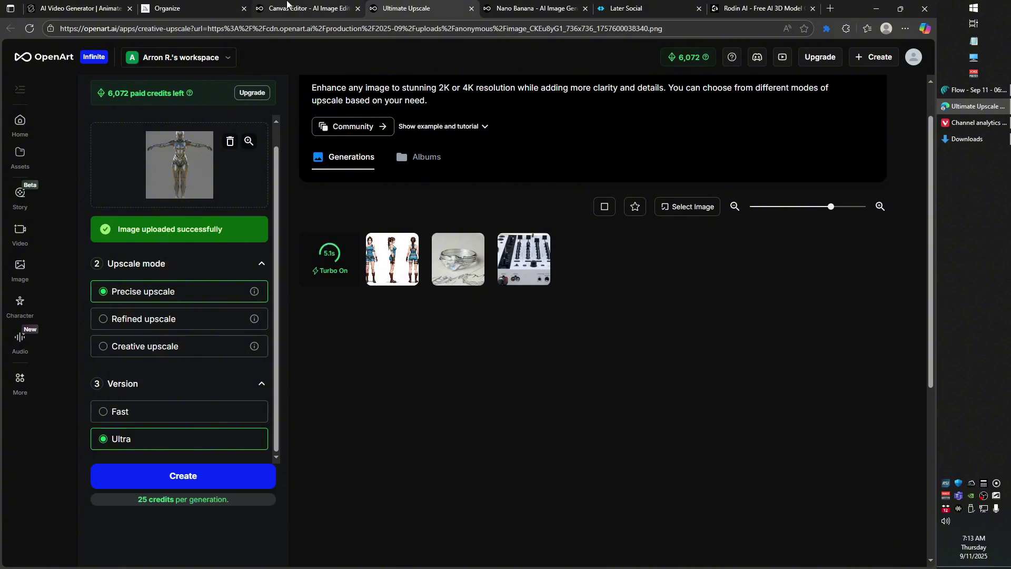
click(315, 9)
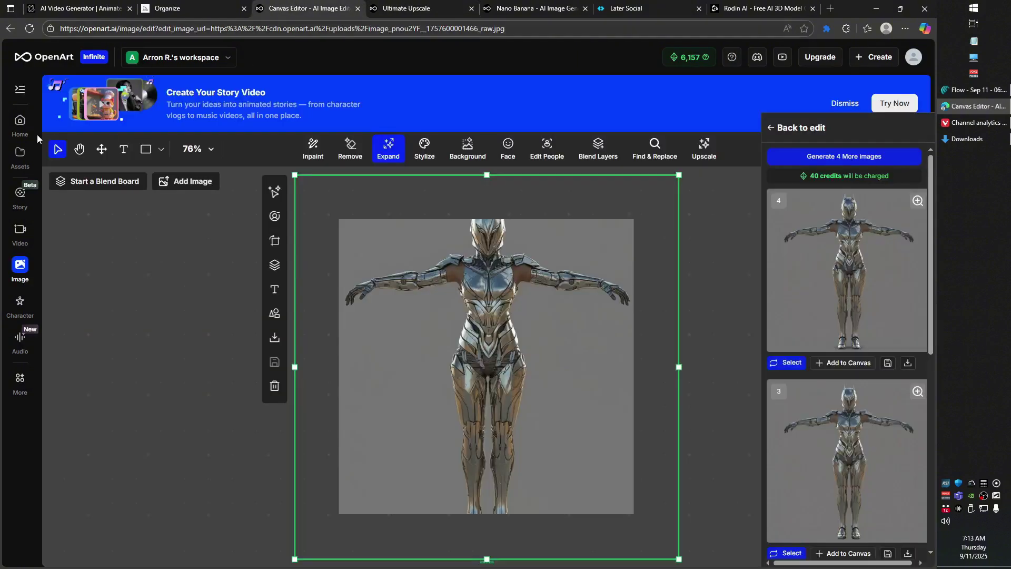
Step: Open the image creation page and upload the full-body T-pose image from the Downloads folder as Omni Reference
click(20, 265)
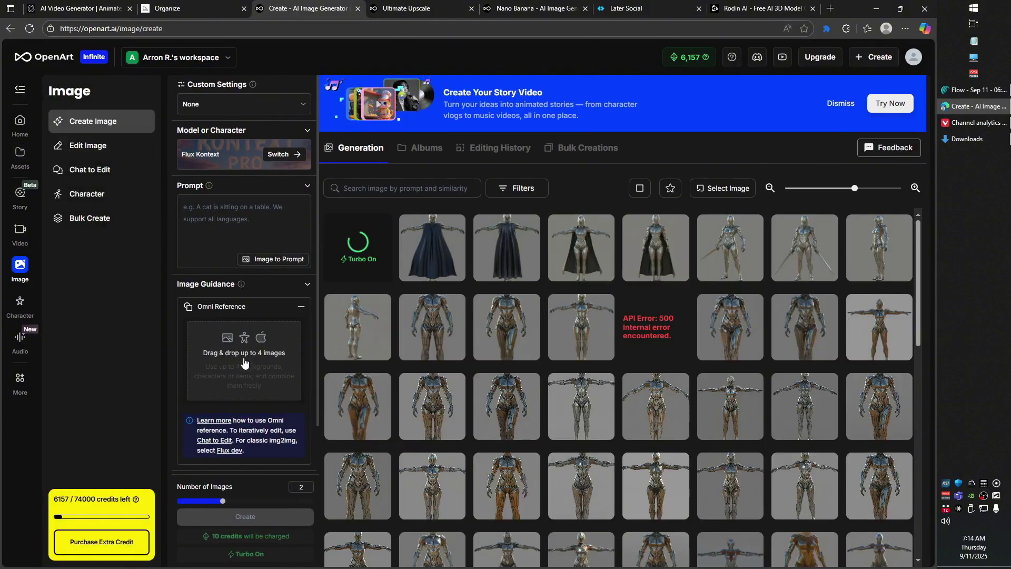
click(243, 362)
click(264, 366)
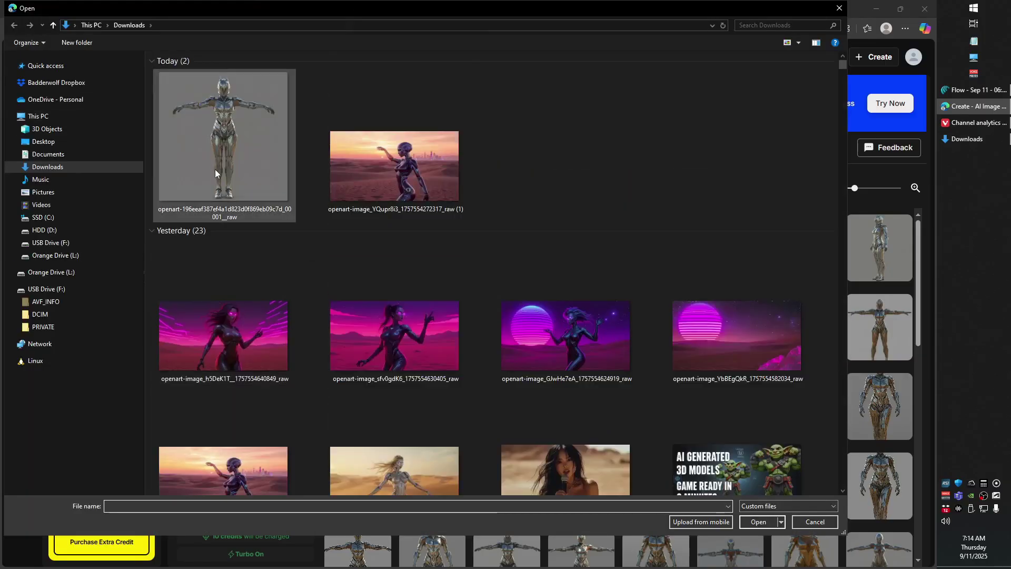
double_click(206, 147)
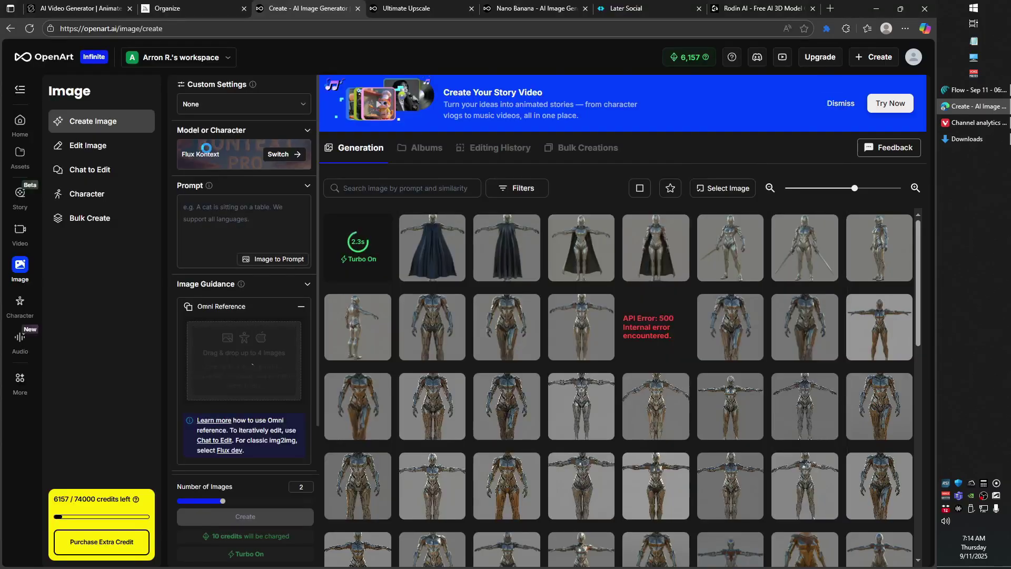
Step: Switch the image model to Nano Banana and add the full-body T-pose image as Omni Reference
click(233, 222)
click(284, 154)
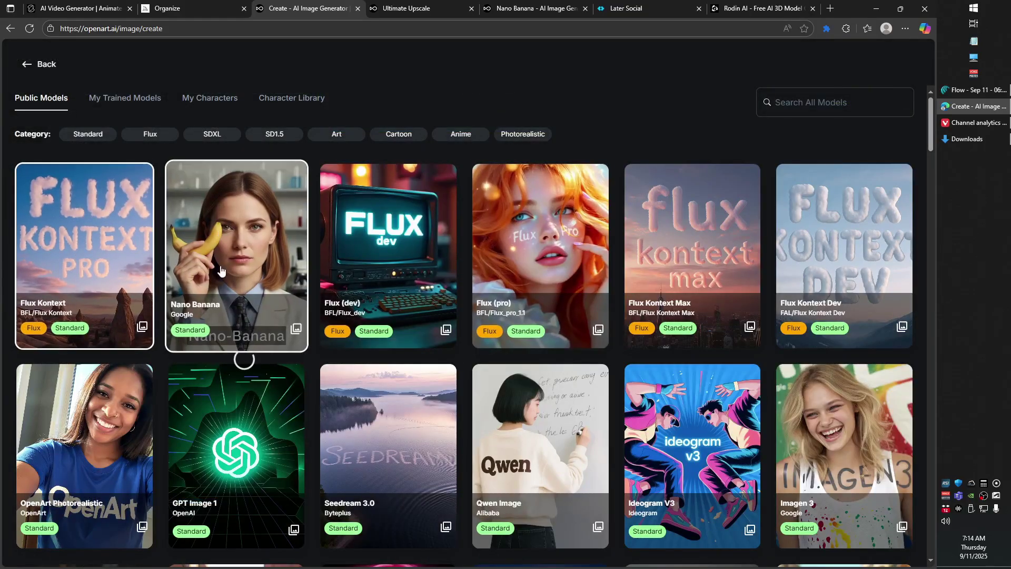
click(226, 248)
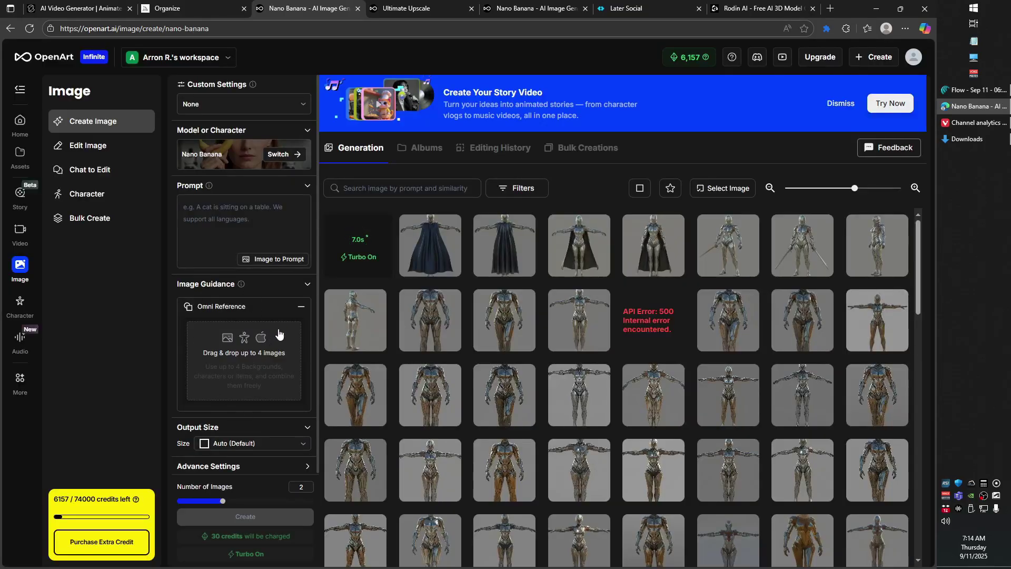
drag(279, 334, 255, 354)
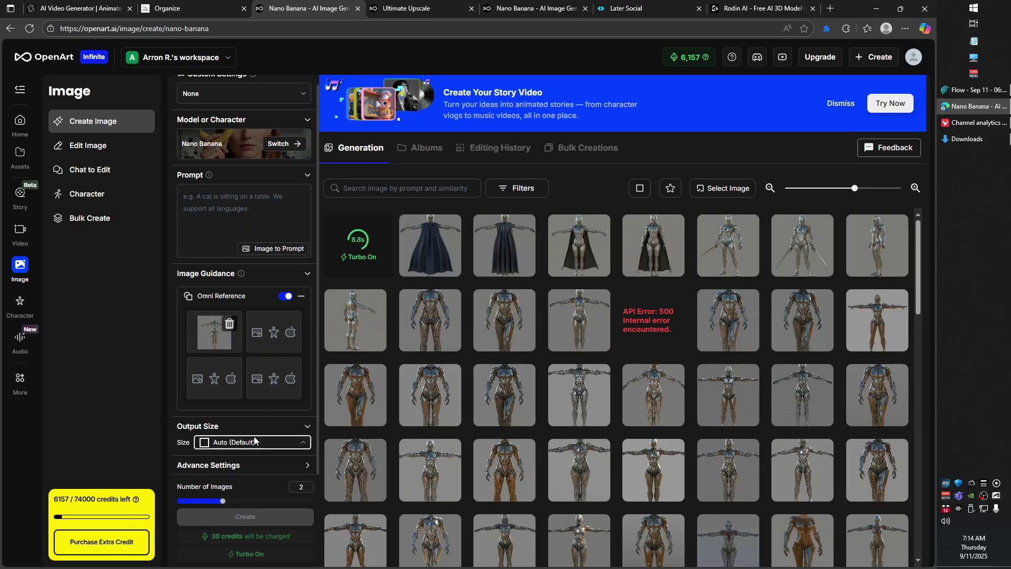
Step: Generate two batches of four images with the prompt "improve the lighting on this character so that there aren't baked in shadows. well lit, portrait"
click(255, 441)
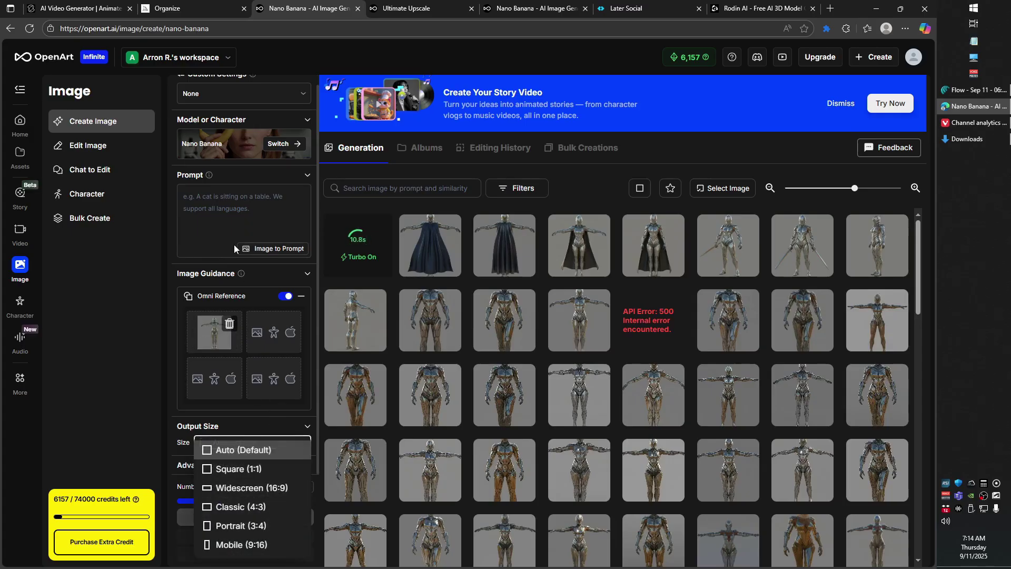
click(248, 209)
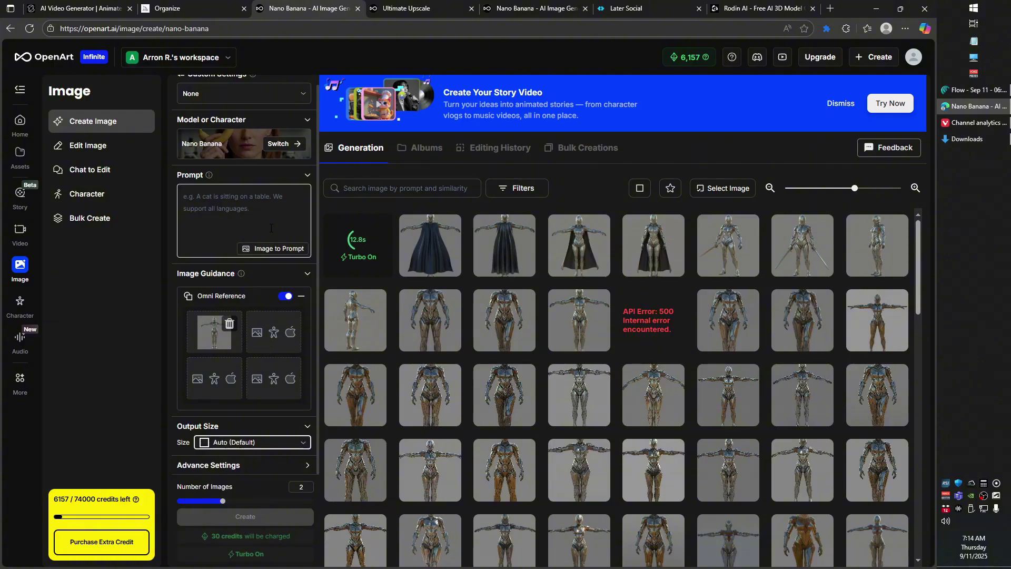
click(252, 207)
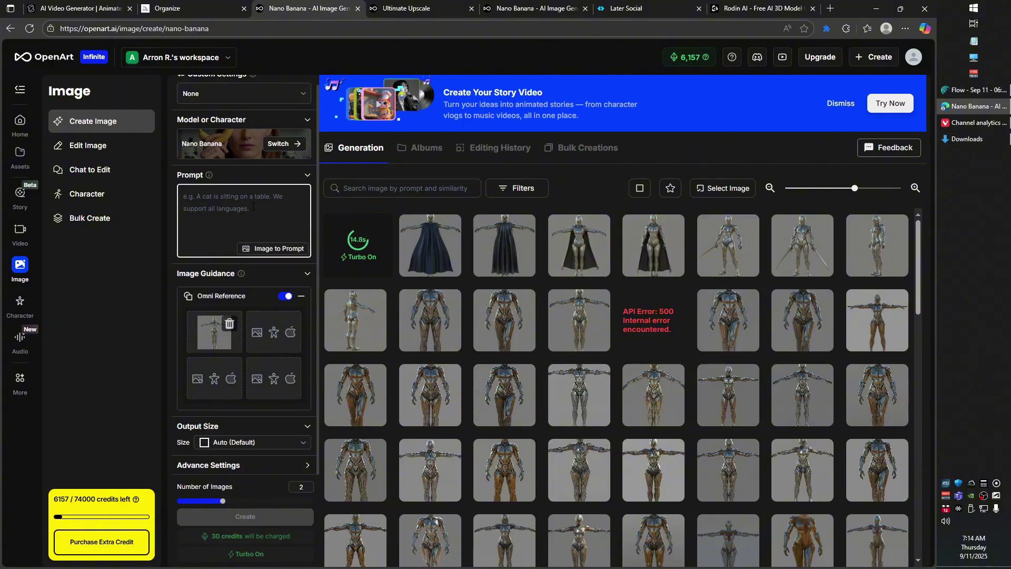
text(impr)
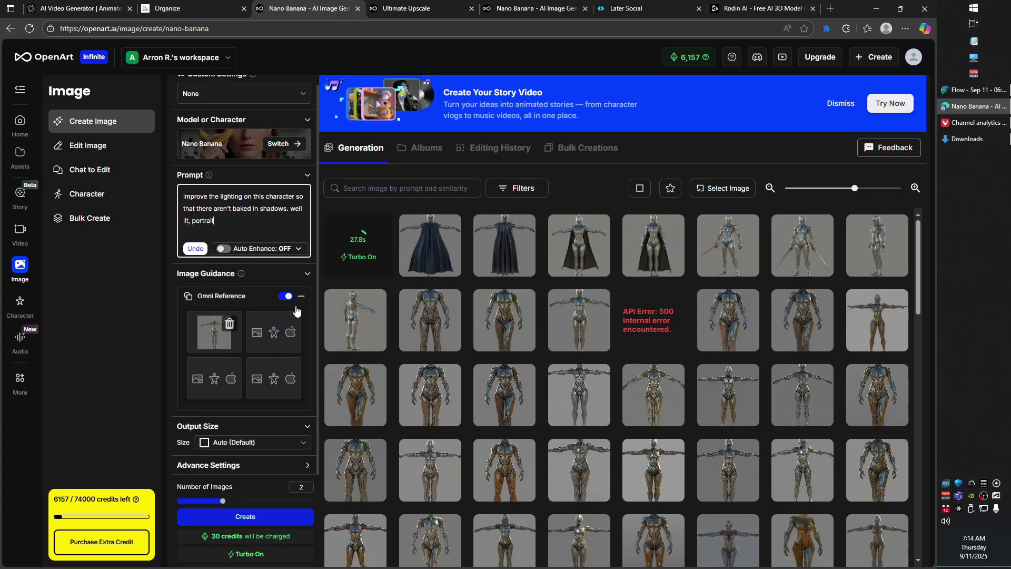
click(308, 501)
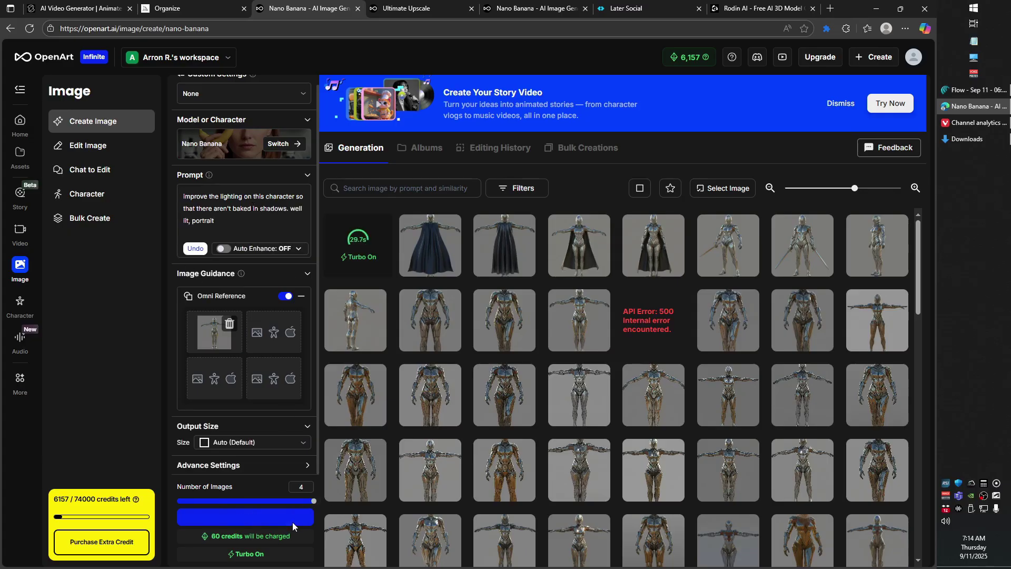
click(292, 522)
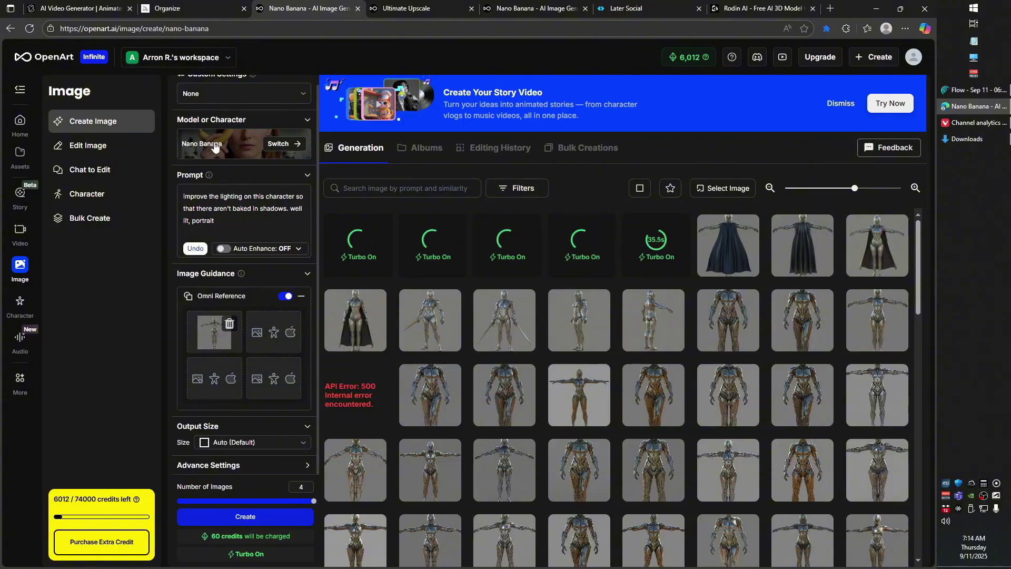
click(263, 212)
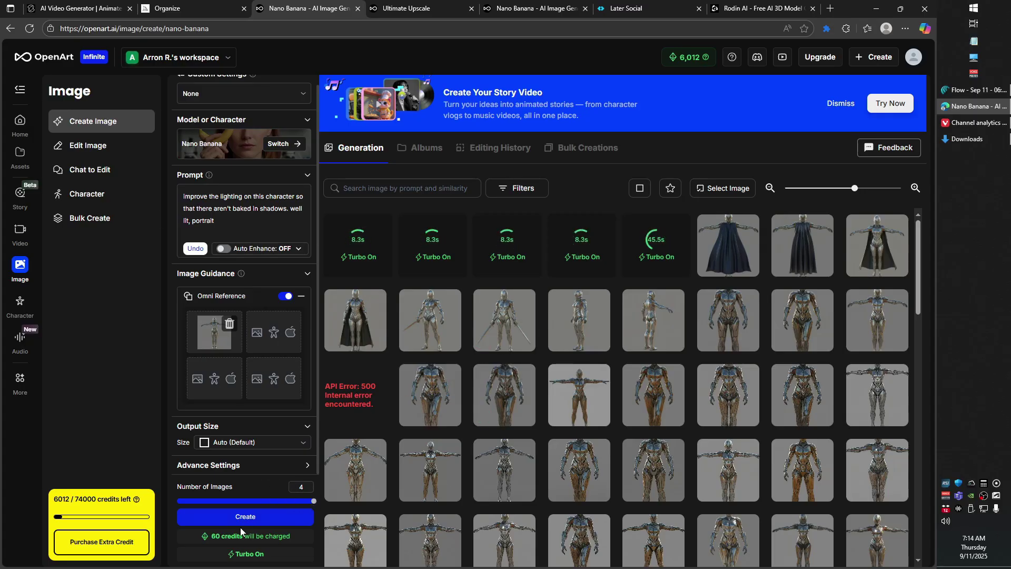
click(257, 517)
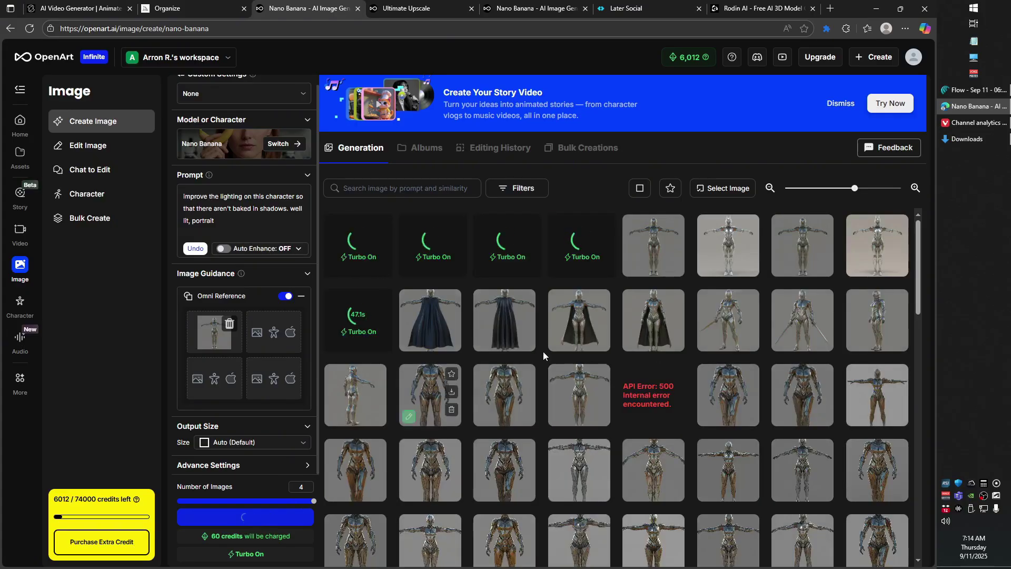
Step: Examine the relit T-pose images enlarged one after another and close the preview
click(864, 235)
key(Right)
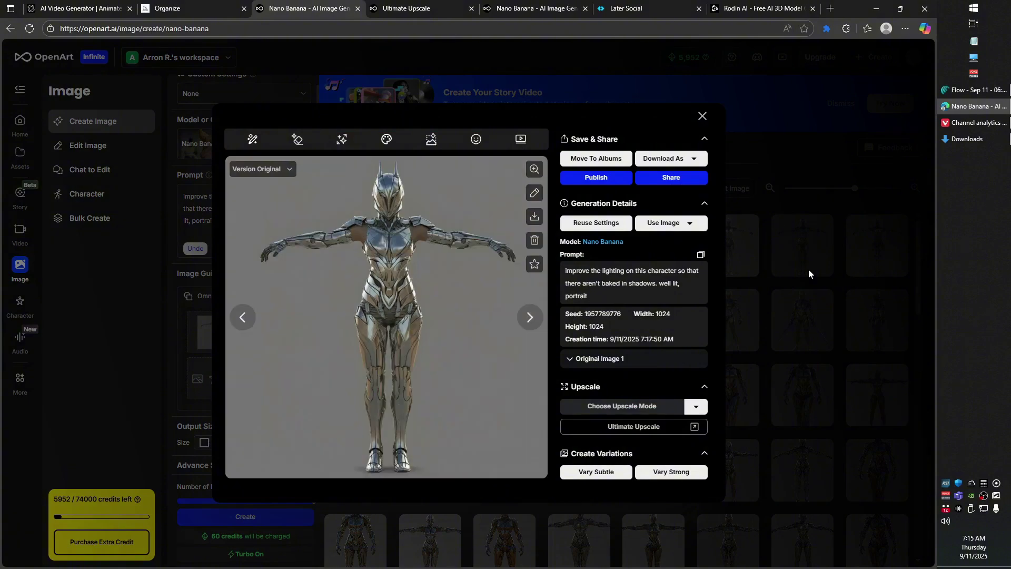
key(Right)
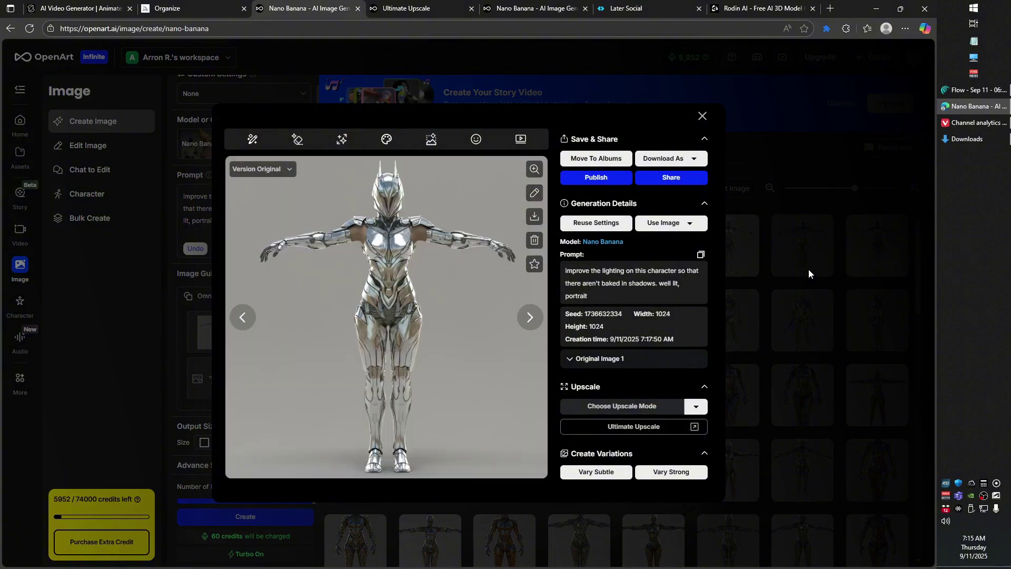
key(Right)
key(Right)
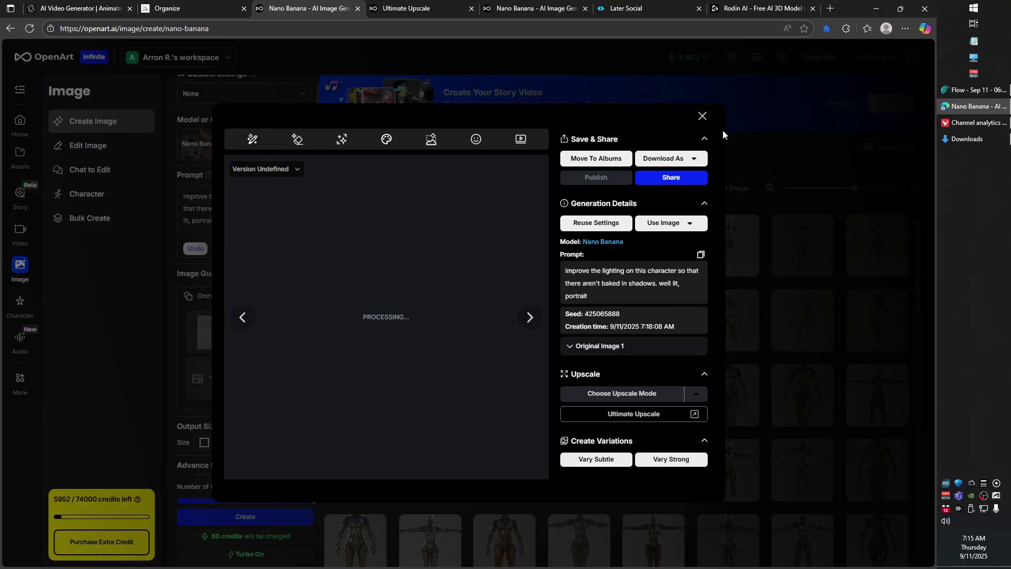
click(702, 116)
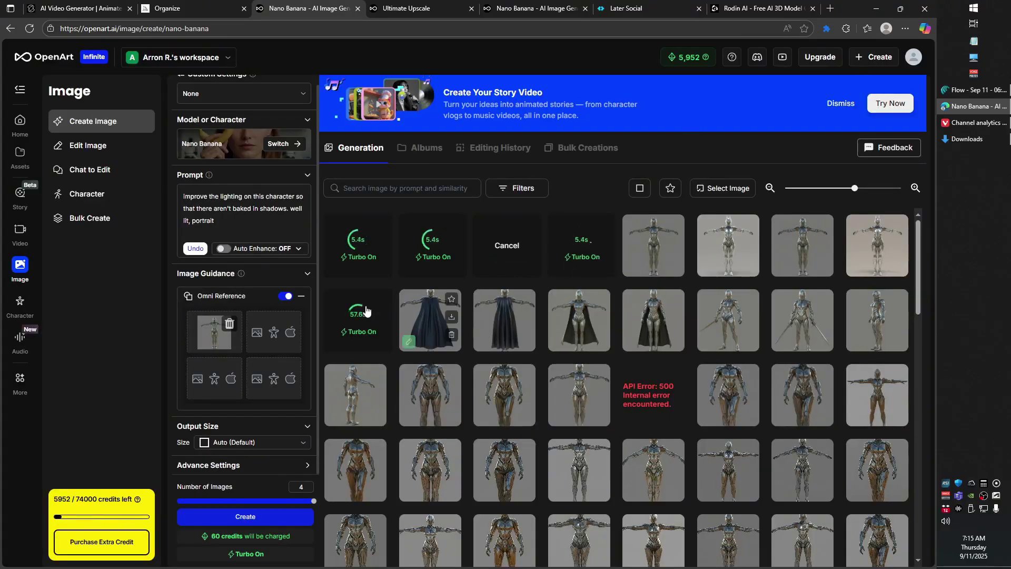
Step: Compare the two brightest relit T-pose images enlarged and download the one with the beige background
click(732, 235)
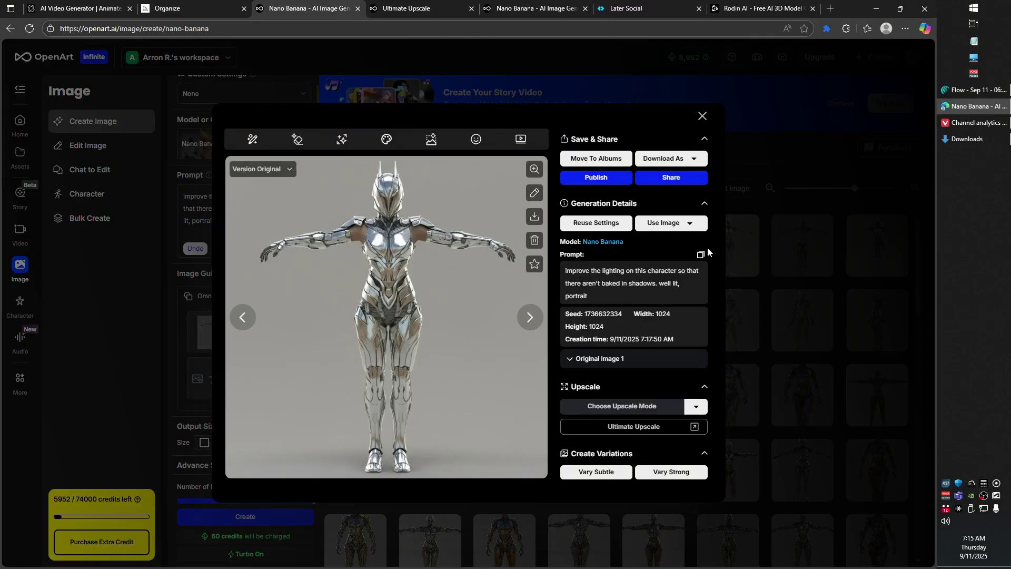
key(Right)
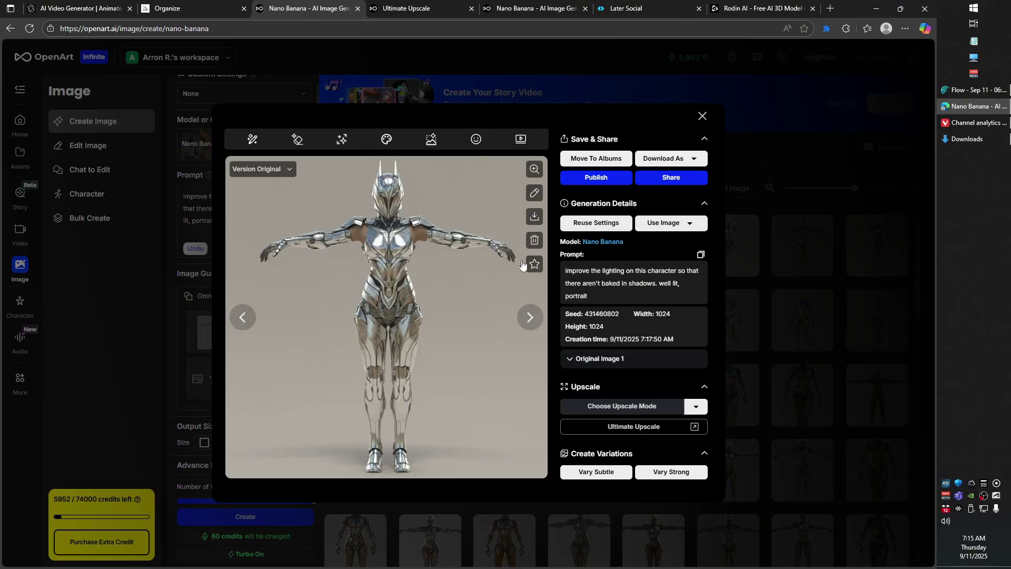
click(535, 216)
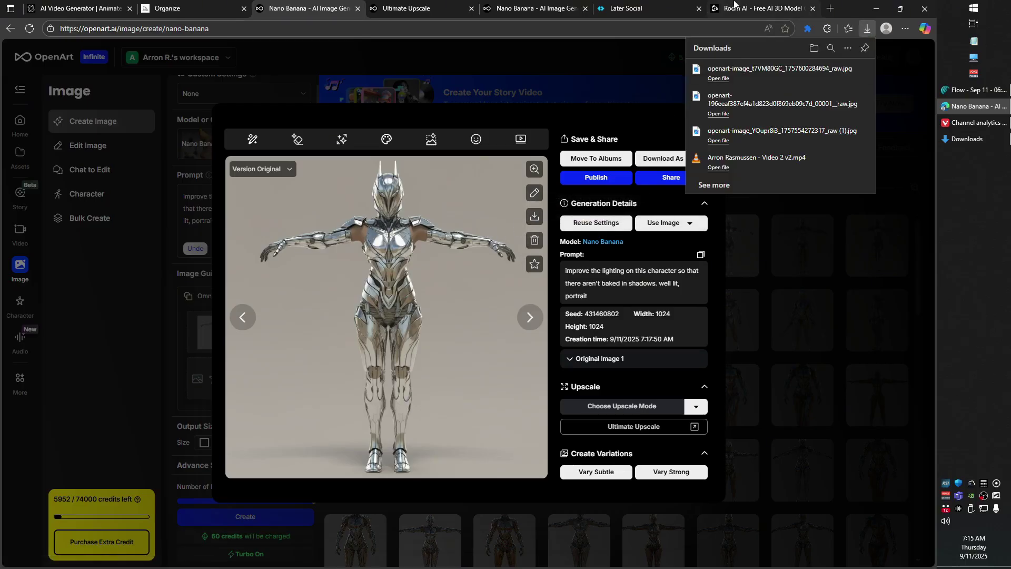
click(734, 7)
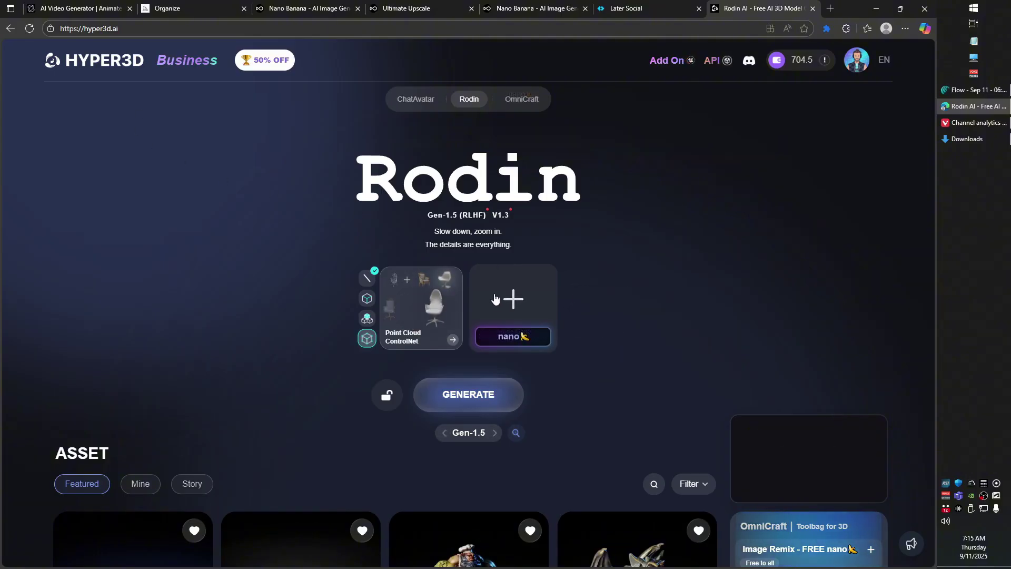
click(515, 301)
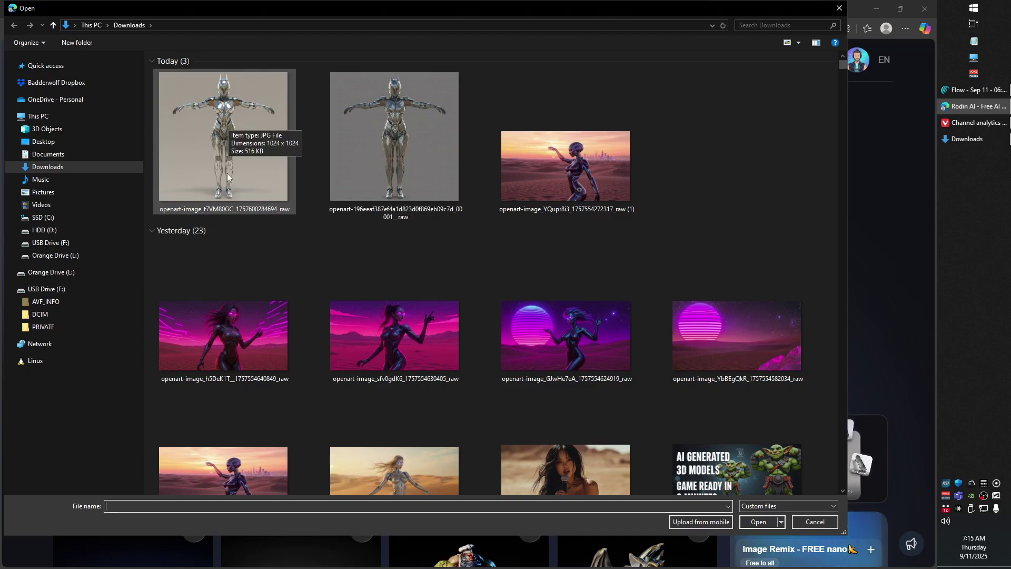
click(216, 115)
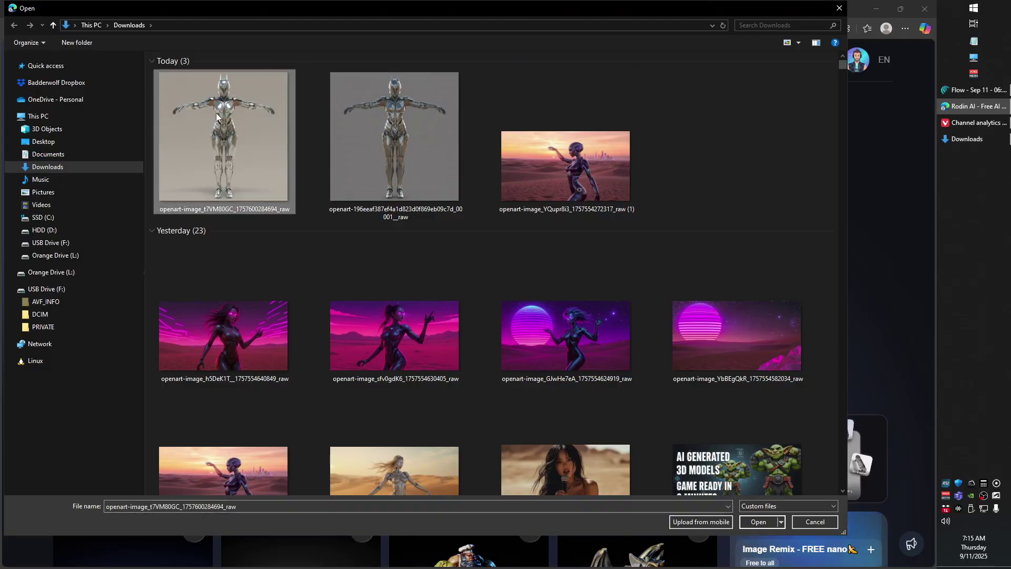
double_click(216, 114)
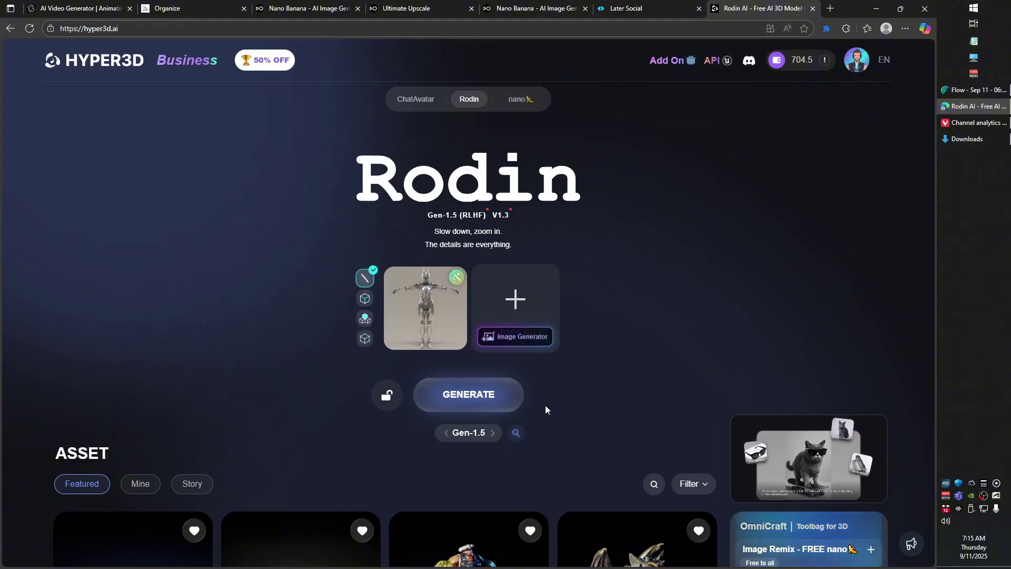
Step: Check the Gen-2 model option, return to Gen-1.5 and generate the 3D geometry from the uploaded character image
click(492, 432)
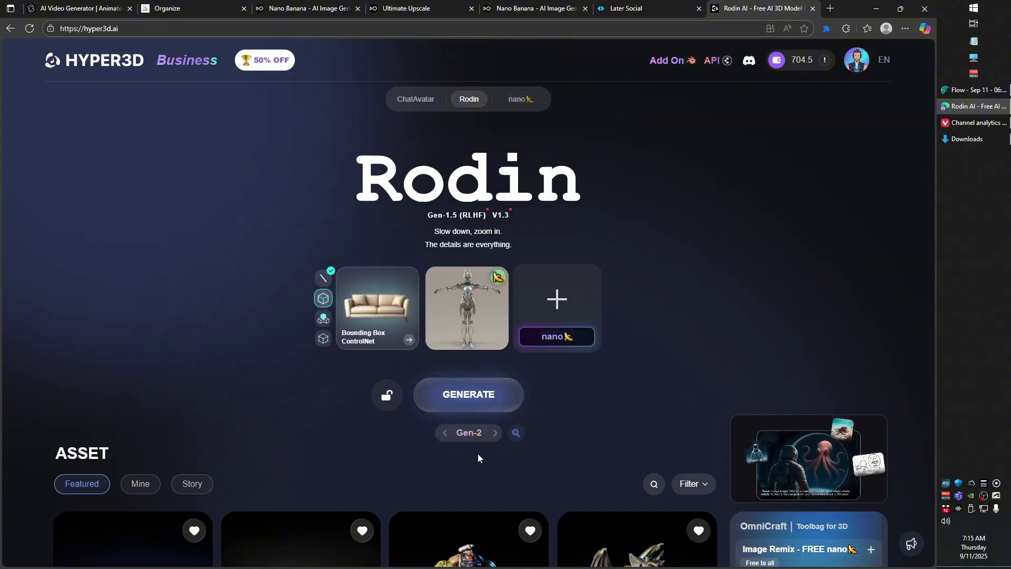
click(447, 433)
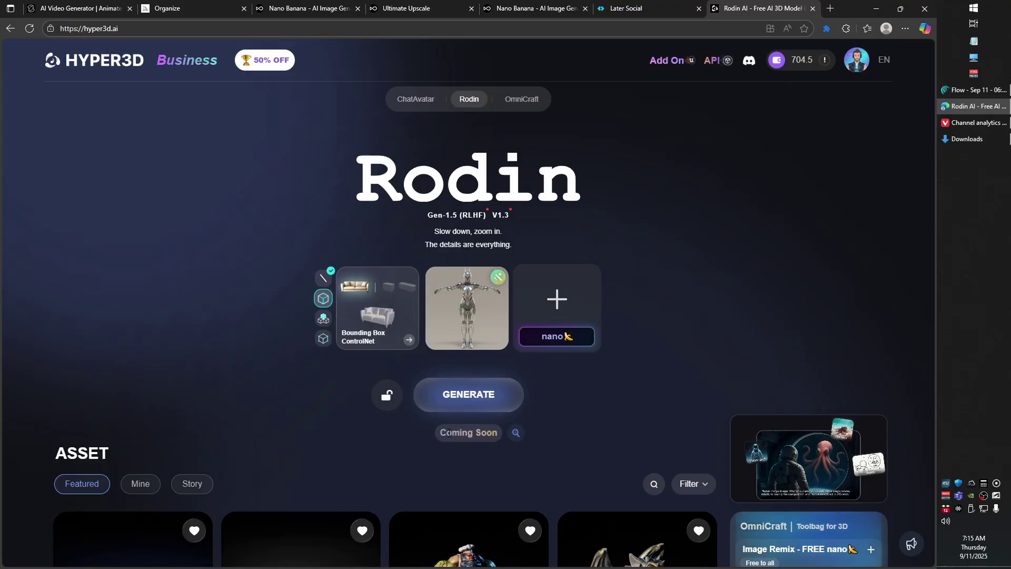
click(455, 402)
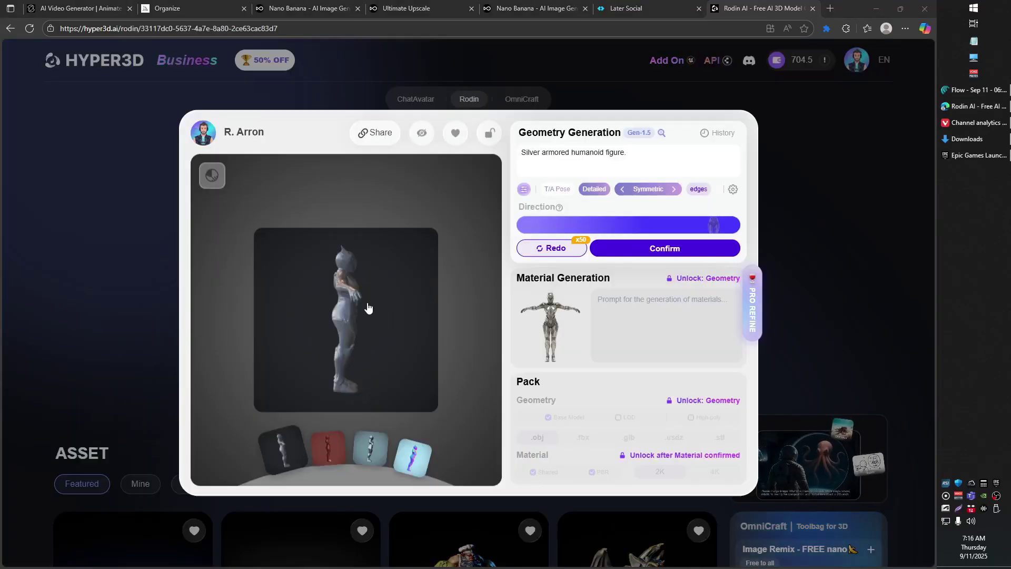
Step: Inspect the generated geometry preview and confirm it as a 120000-face Triangle mesh with Simplify enabled
click(368, 308)
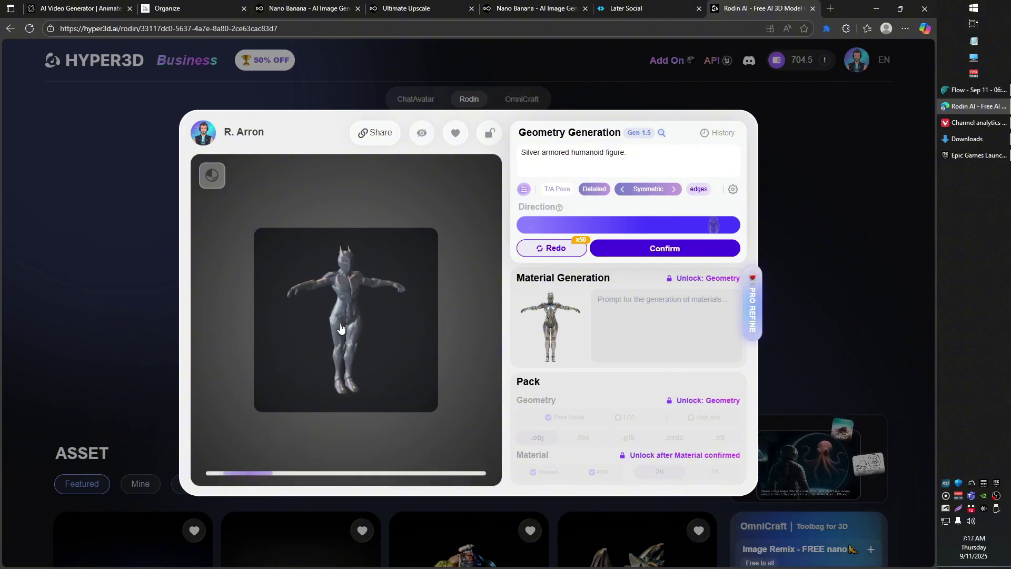
mouse_move(656, 252)
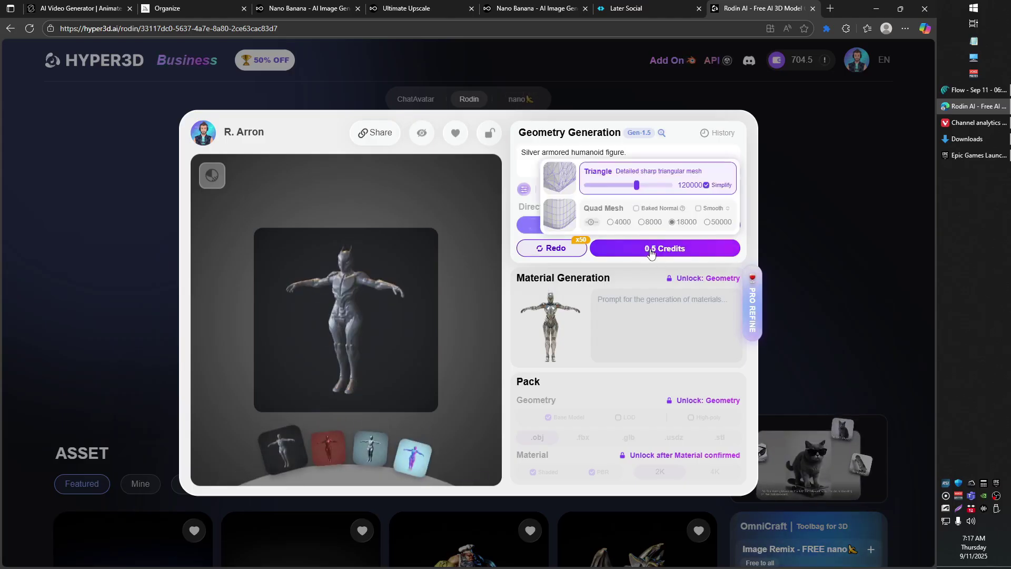
click(650, 252)
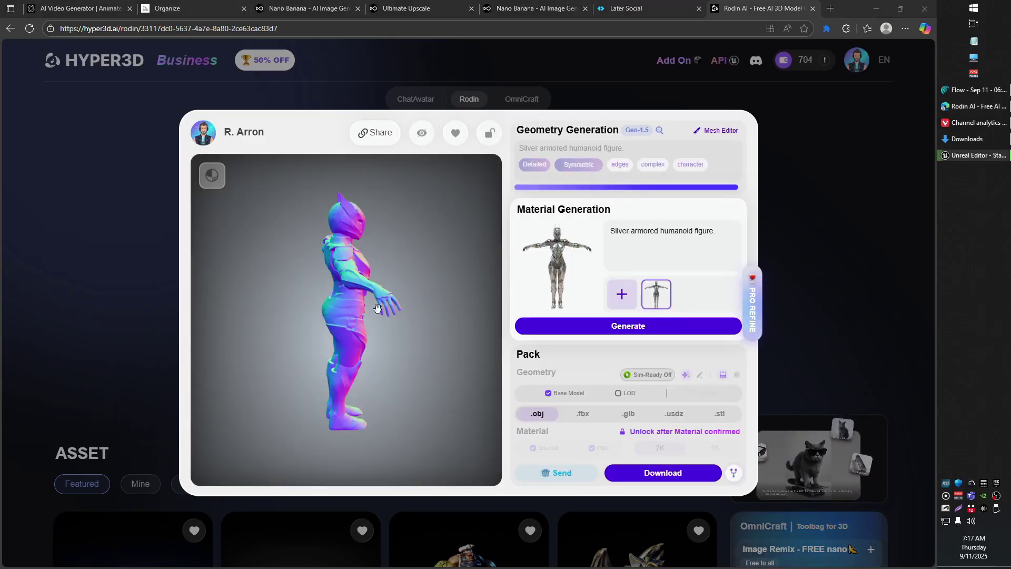
Step: Inspect the confirmed character mesh from the side and front, comparing it with the relit source image in OpenArt
drag(378, 308, 242, 287)
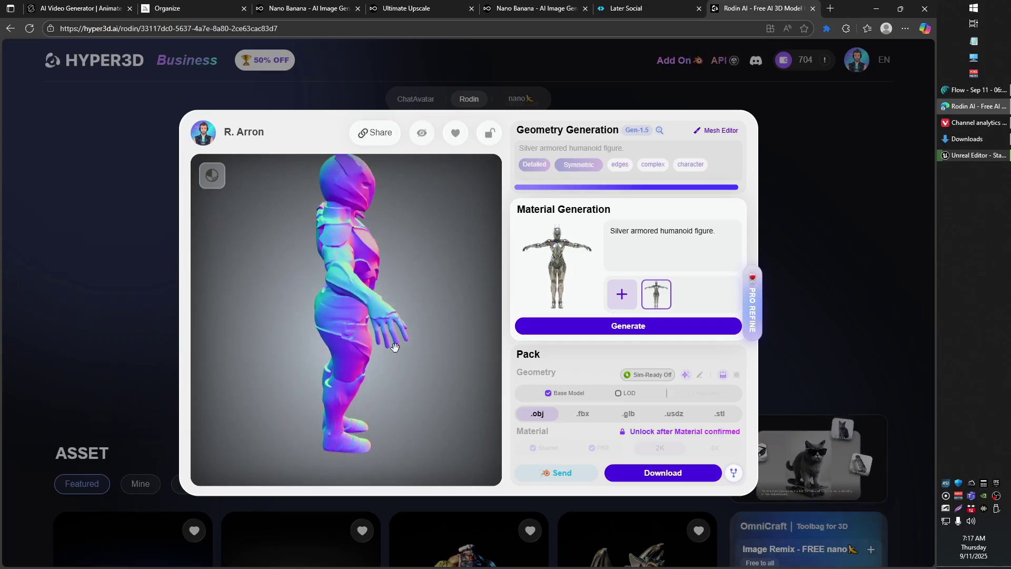
drag(396, 361, 436, 293)
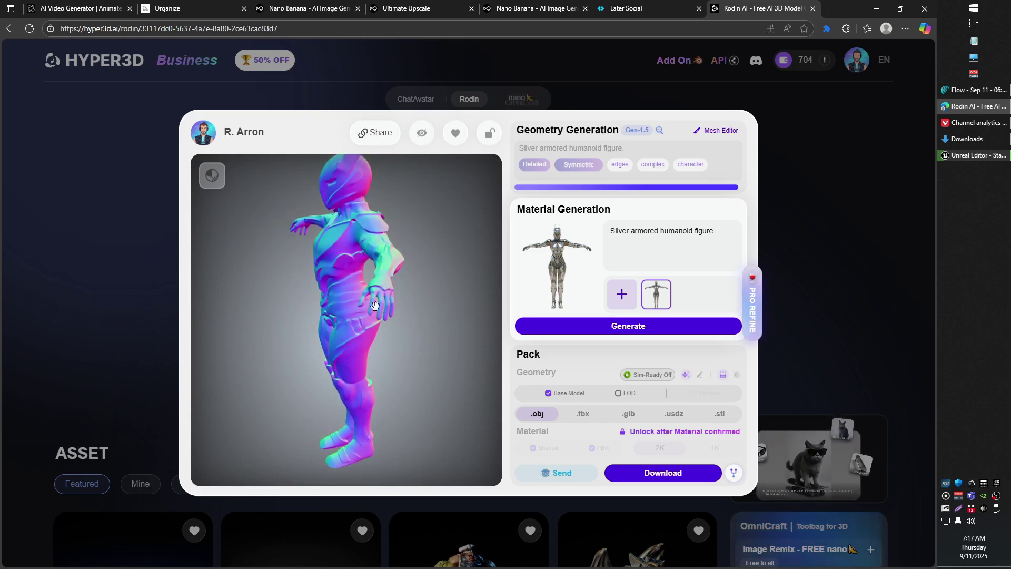
drag(392, 325, 490, 279)
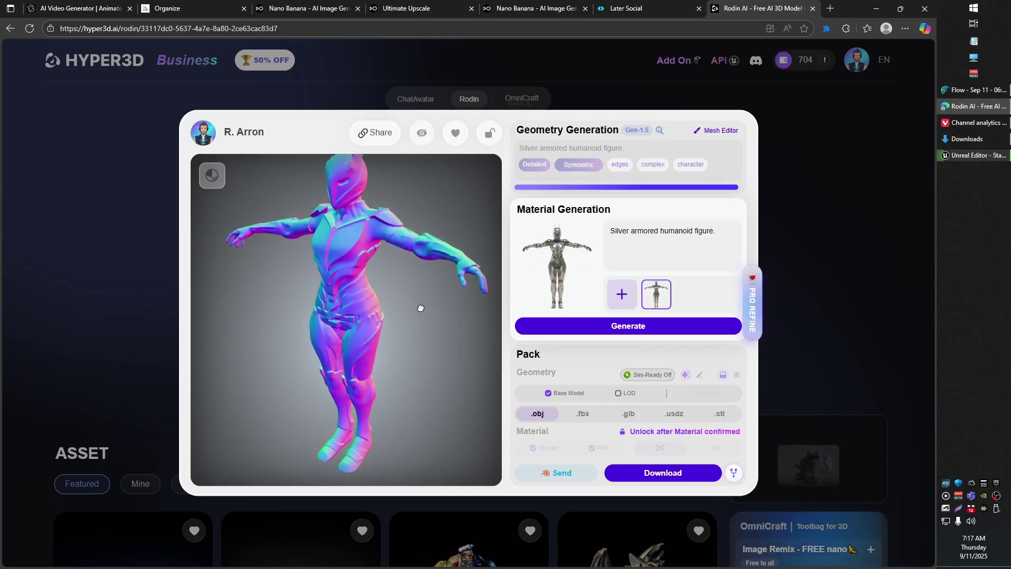
drag(419, 309, 345, 317)
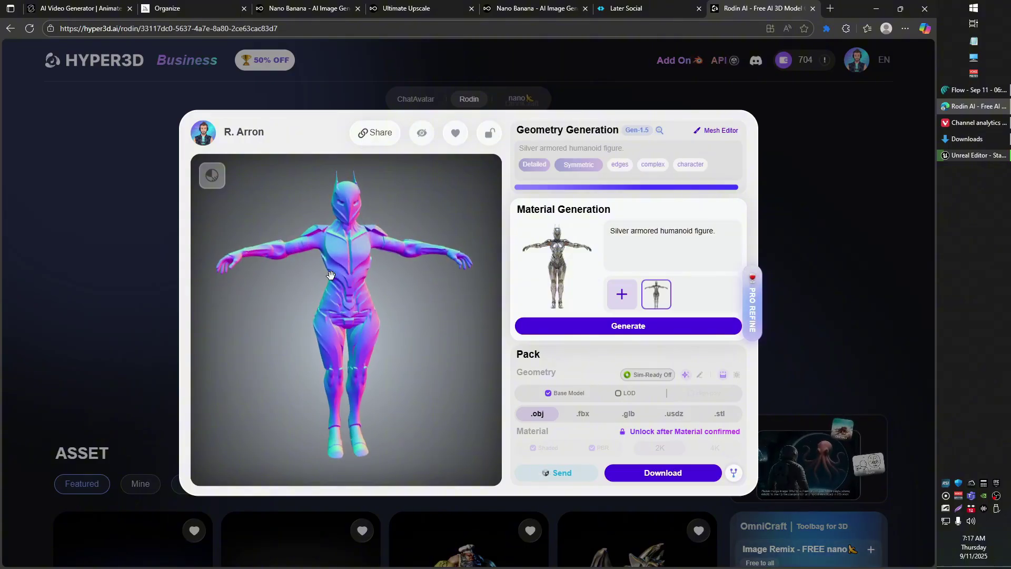
click(294, 5)
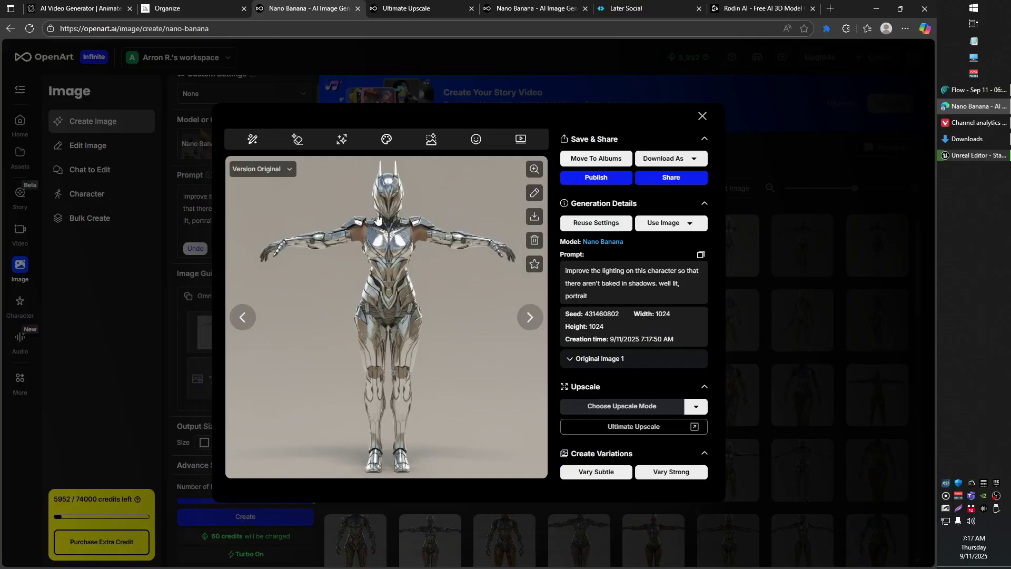
click(740, 6)
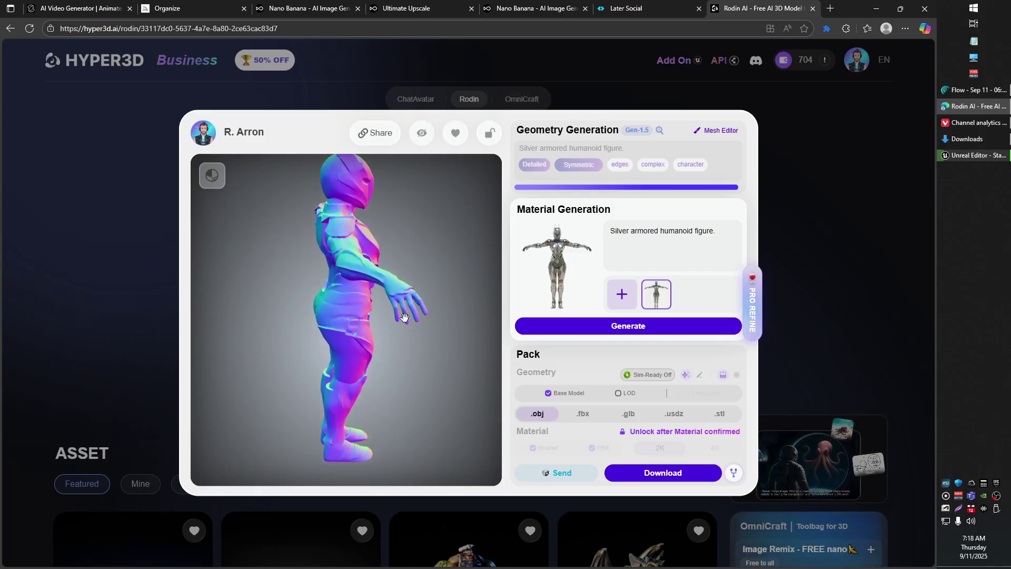
drag(429, 320, 392, 318)
Step: Generate the material from the uploaded character image with PBR Temperature 7 and Reference Strength 0.9, declining Face Restore
mouse_move(612, 332)
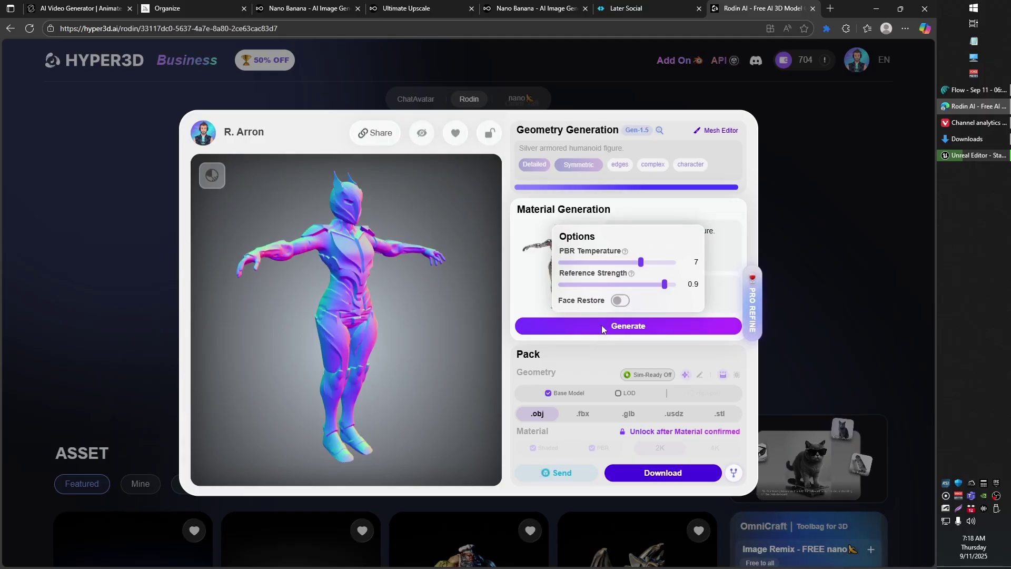
click(602, 329)
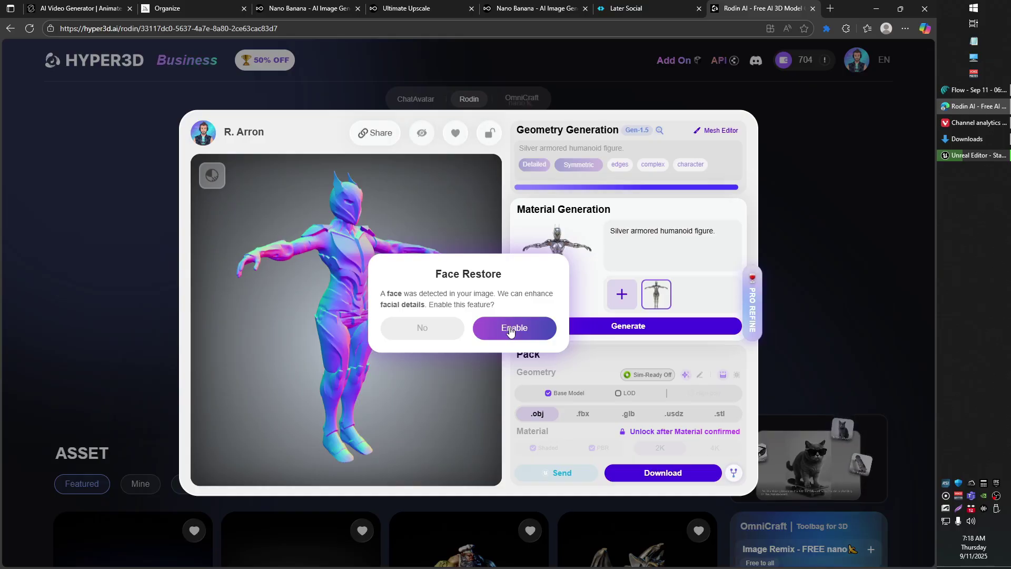
click(421, 327)
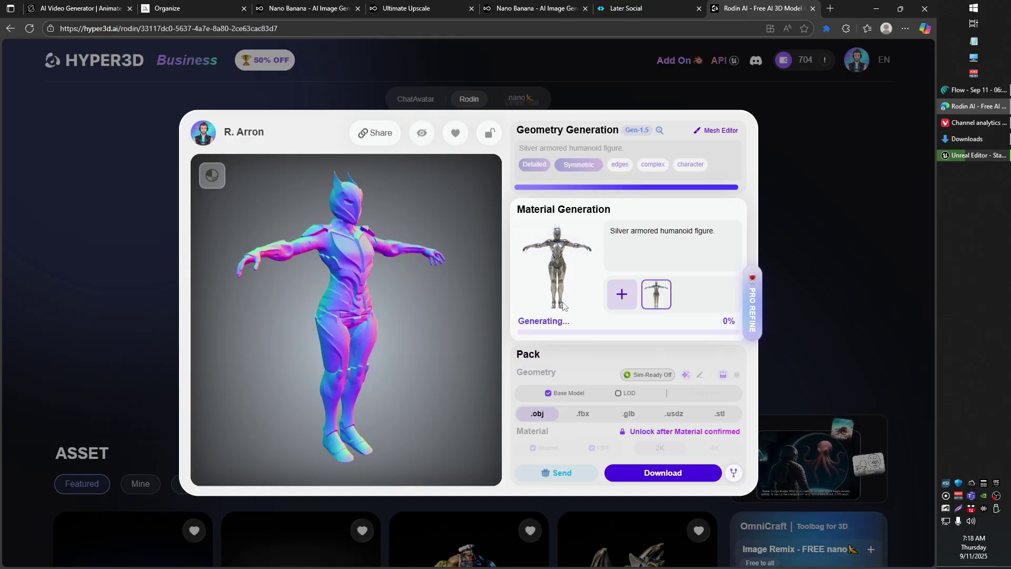
mouse_move(396, 313)
mouse_down()
mouse_move(349, 315)
mouse_move(383, 305)
mouse_up()
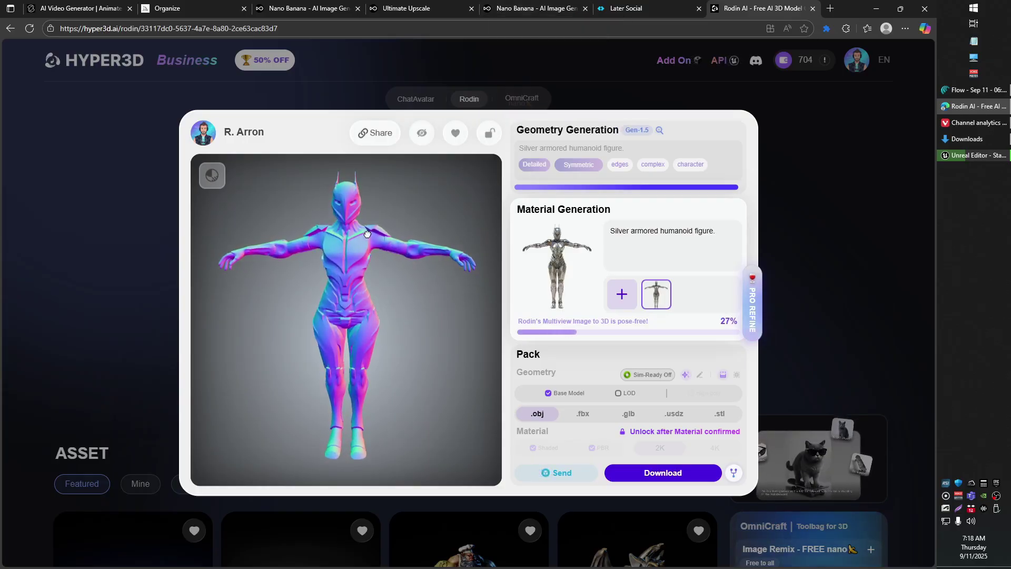
drag(360, 237, 367, 322)
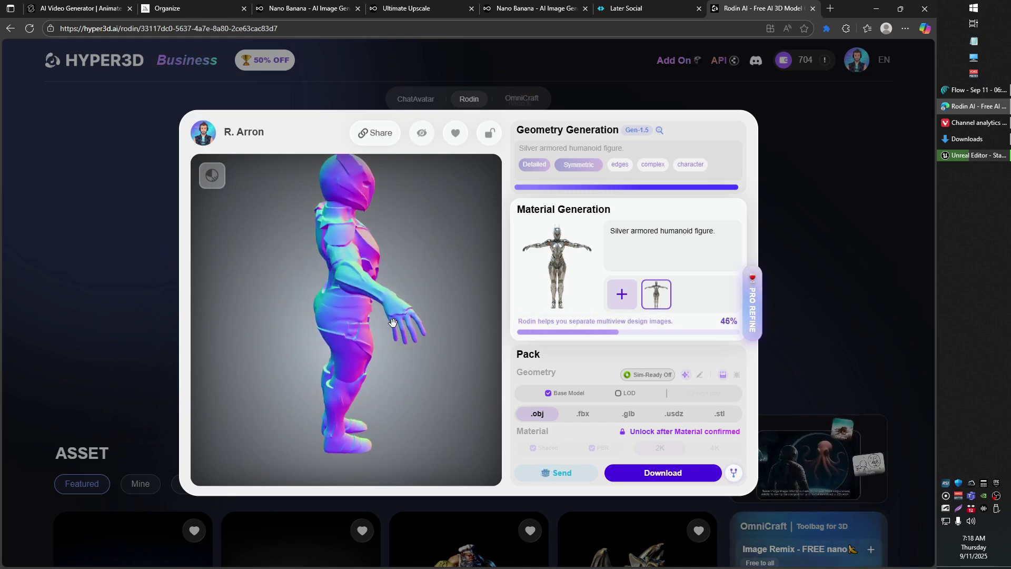
drag(415, 343, 398, 317)
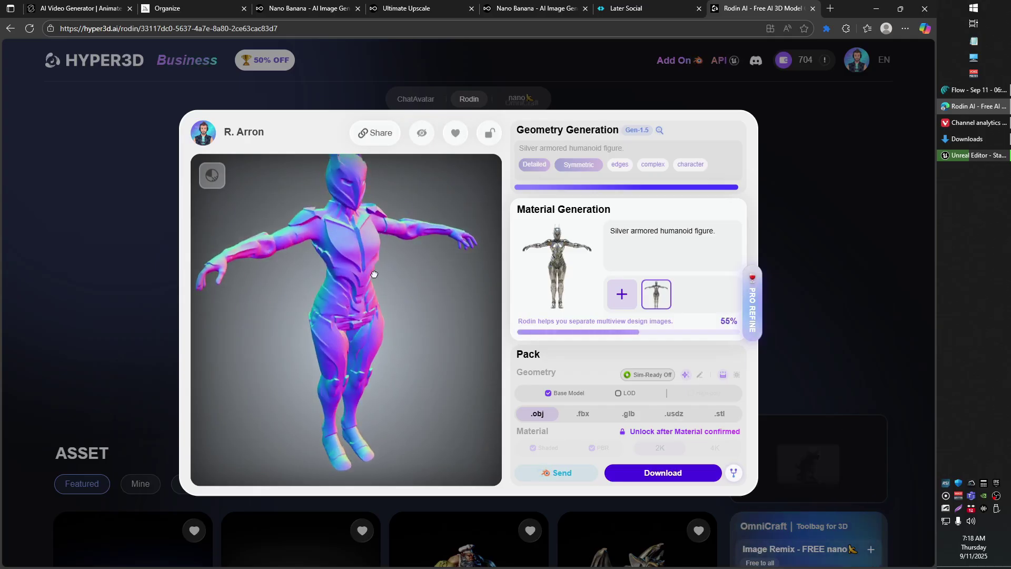
drag(305, 262, 420, 320)
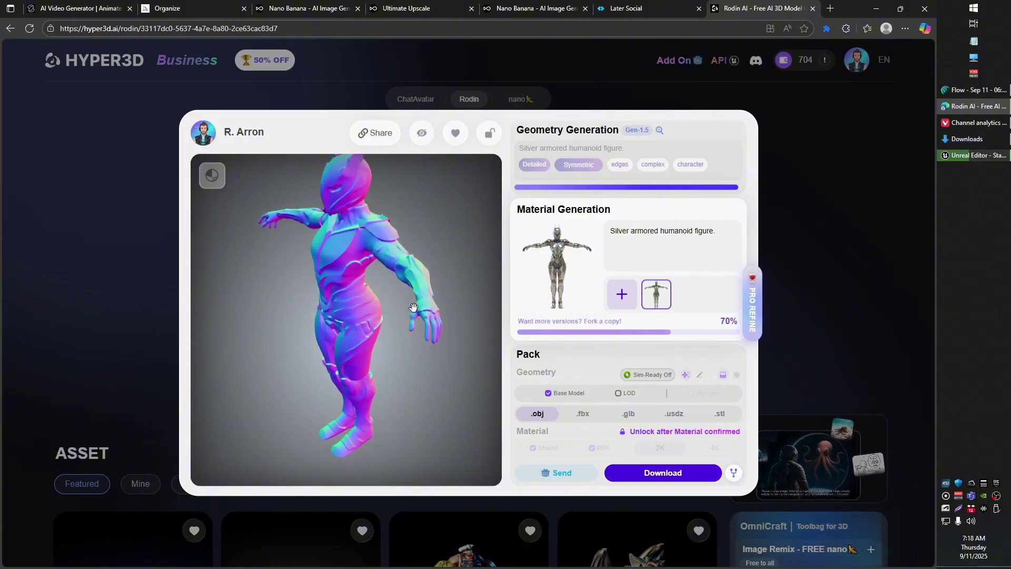
drag(405, 370, 453, 298)
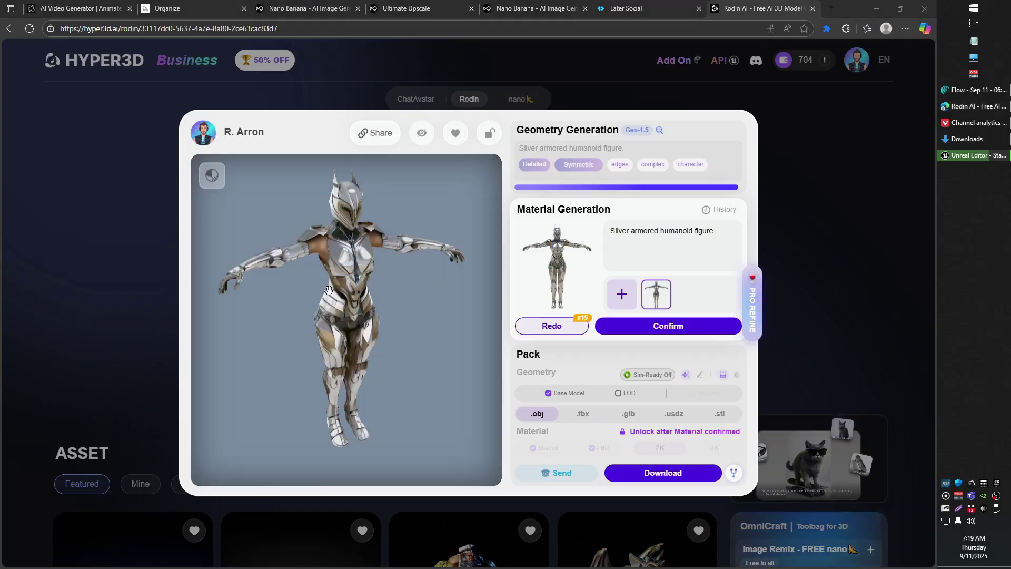
Step: Inspect the textured character from the front, side and at an angle, both close up and from a distance
drag(329, 290, 300, 286)
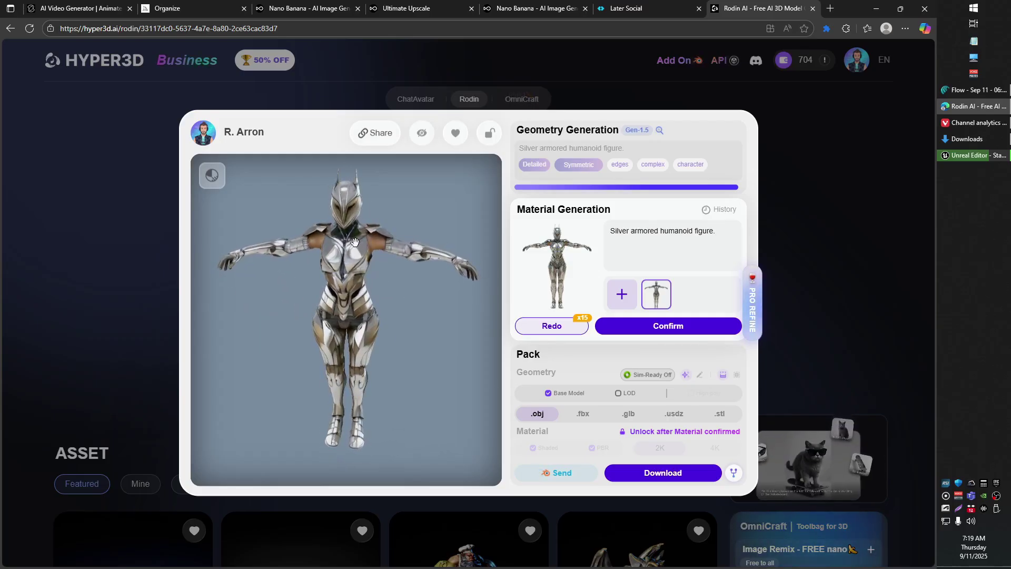
drag(395, 287, 374, 269)
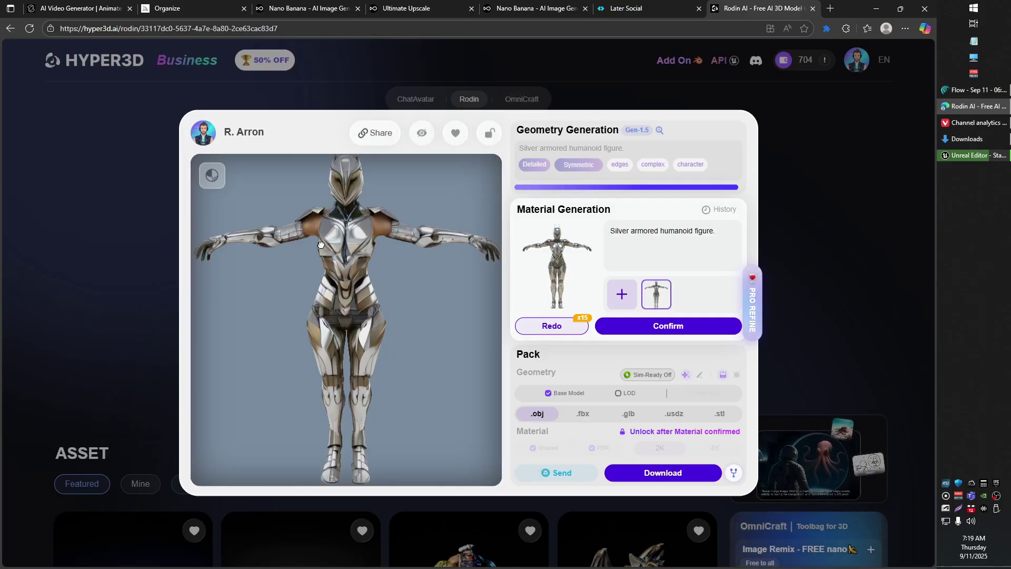
scroll(321, 244, down, 3)
drag(322, 247, 369, 328)
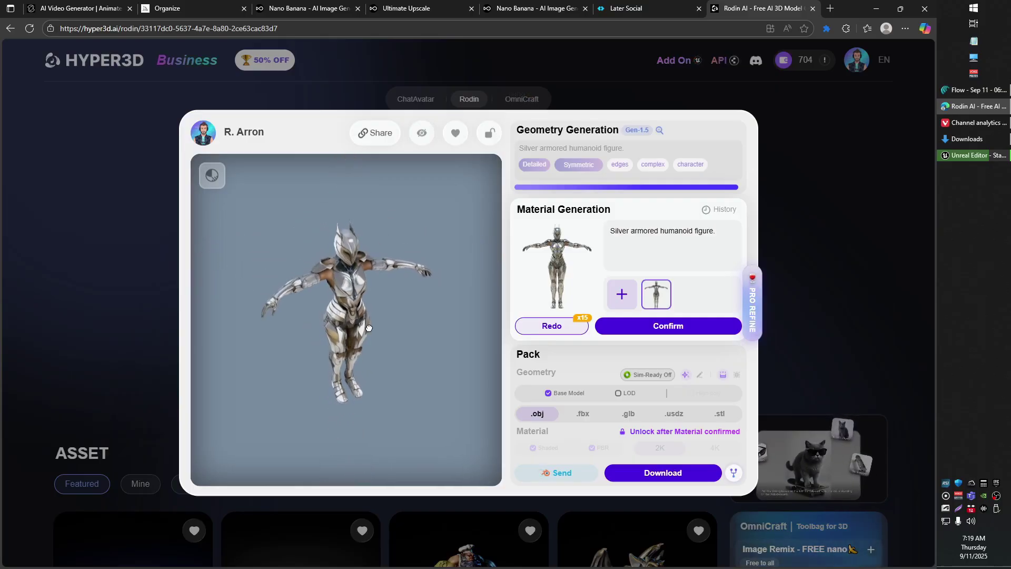
scroll(333, 301, up, 5)
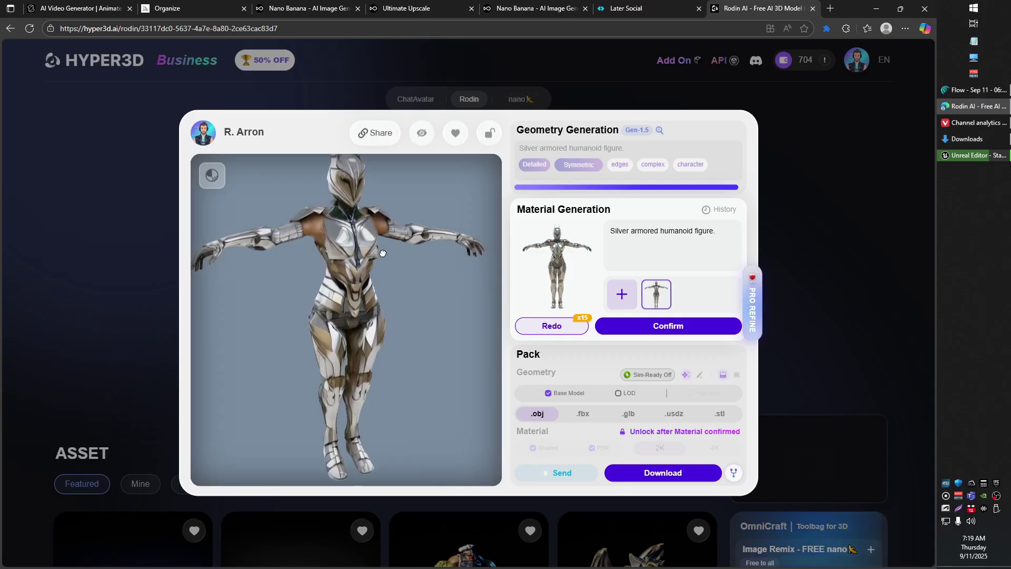
drag(400, 254, 338, 277)
scroll(338, 279, down, 4)
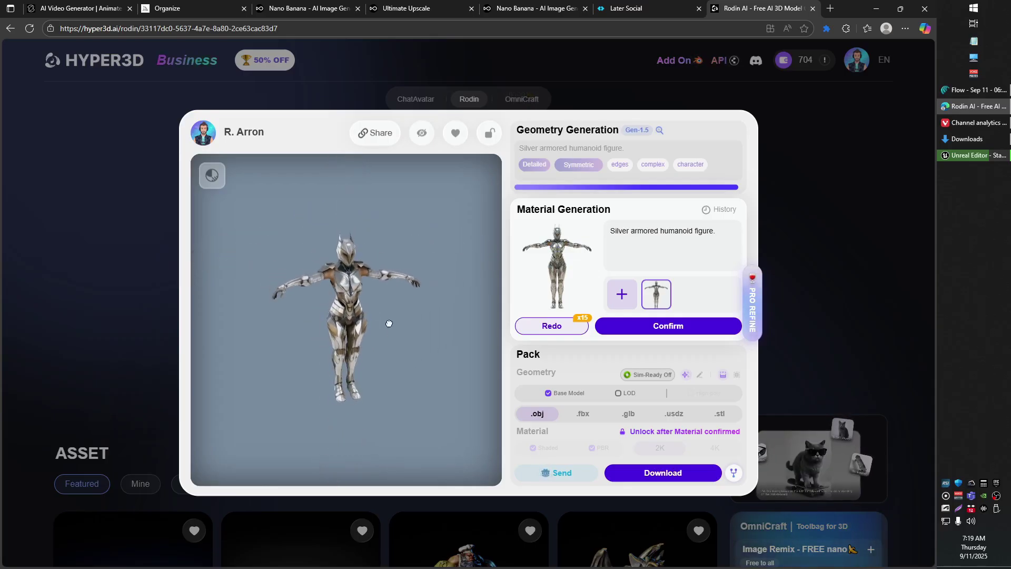
mouse_move(385, 316)
mouse_down()
mouse_move(418, 340)
mouse_move(404, 315)
mouse_up()
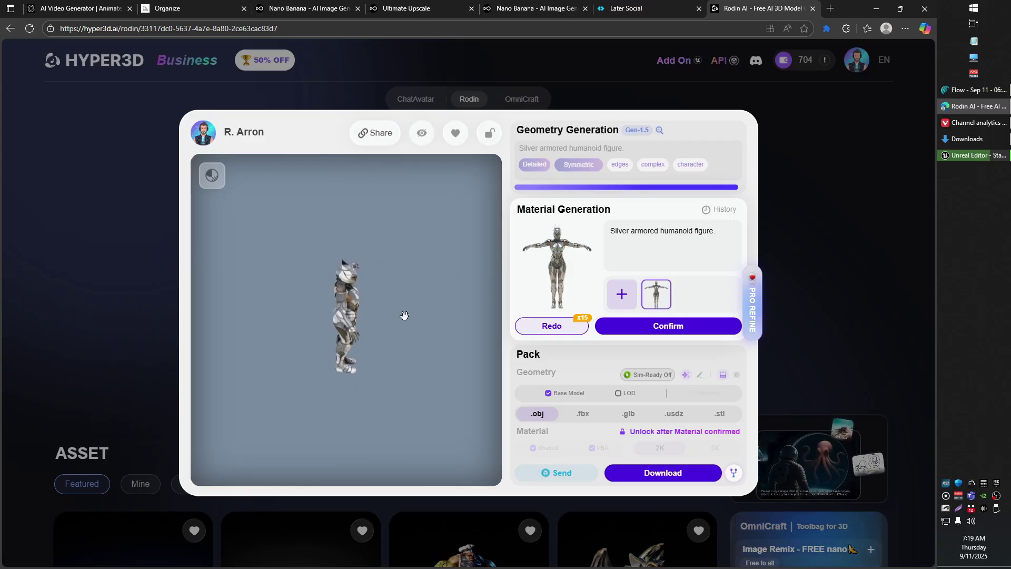
drag(330, 330, 299, 333)
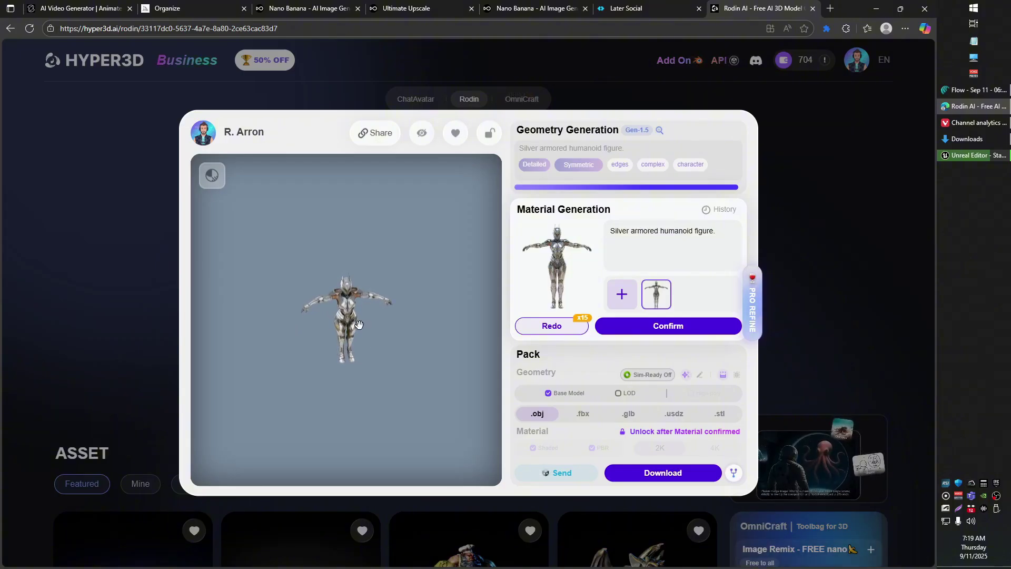
scroll(375, 300, up, 2)
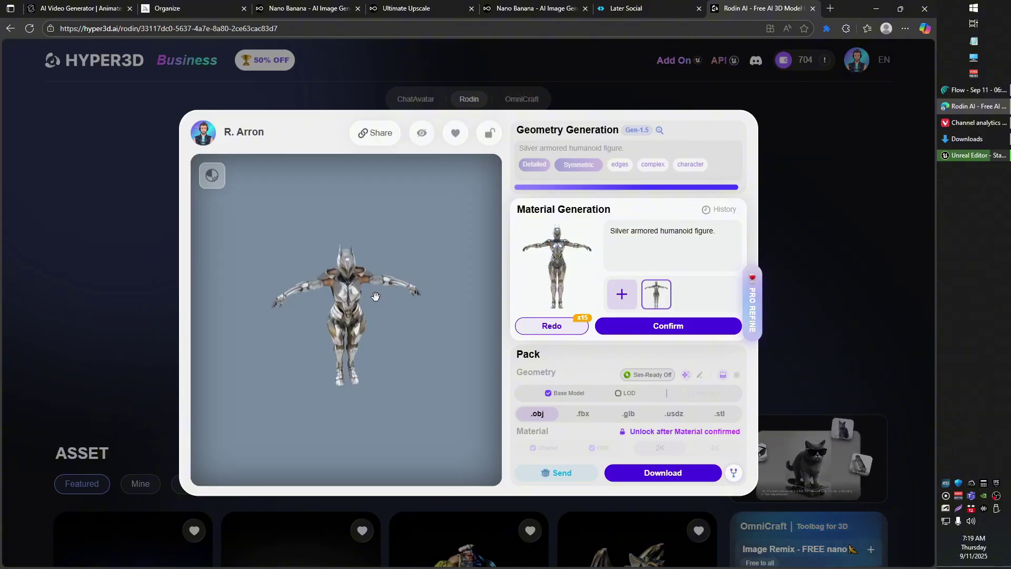
scroll(375, 296, up, 4)
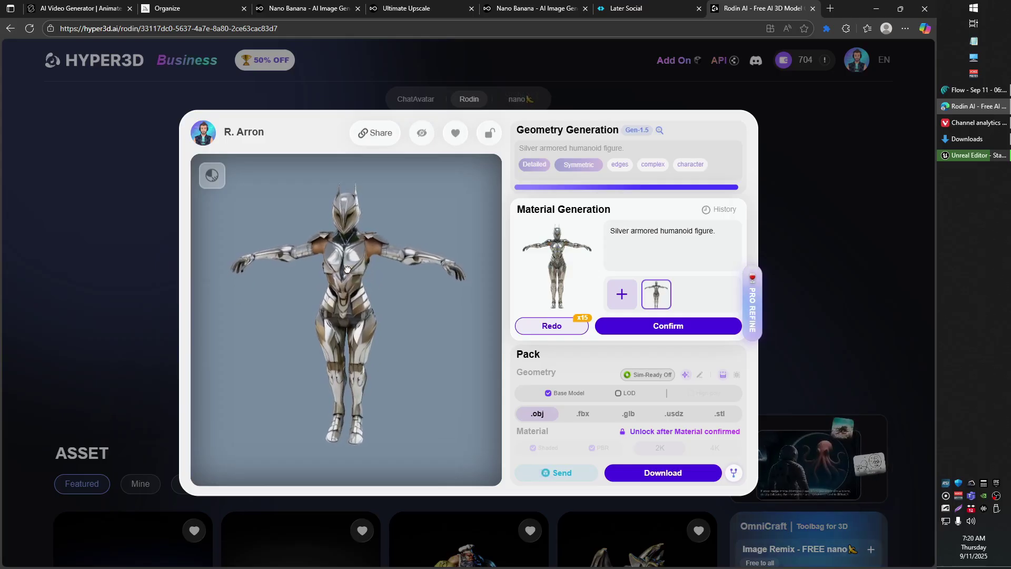
drag(348, 270, 230, 278)
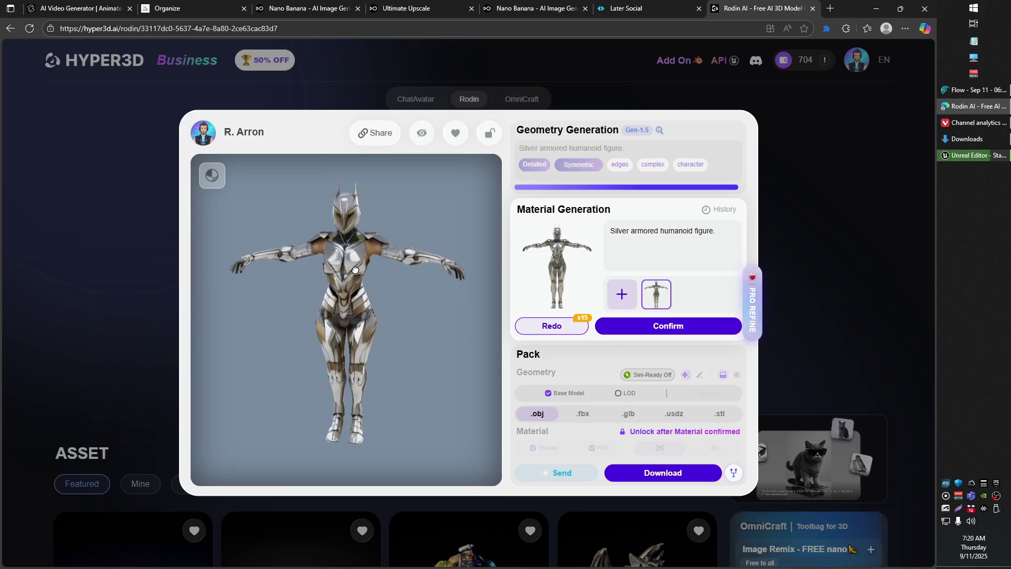
Step: Confirm the generated material and download the base model as .fbx with a 4K shaded material
click(658, 332)
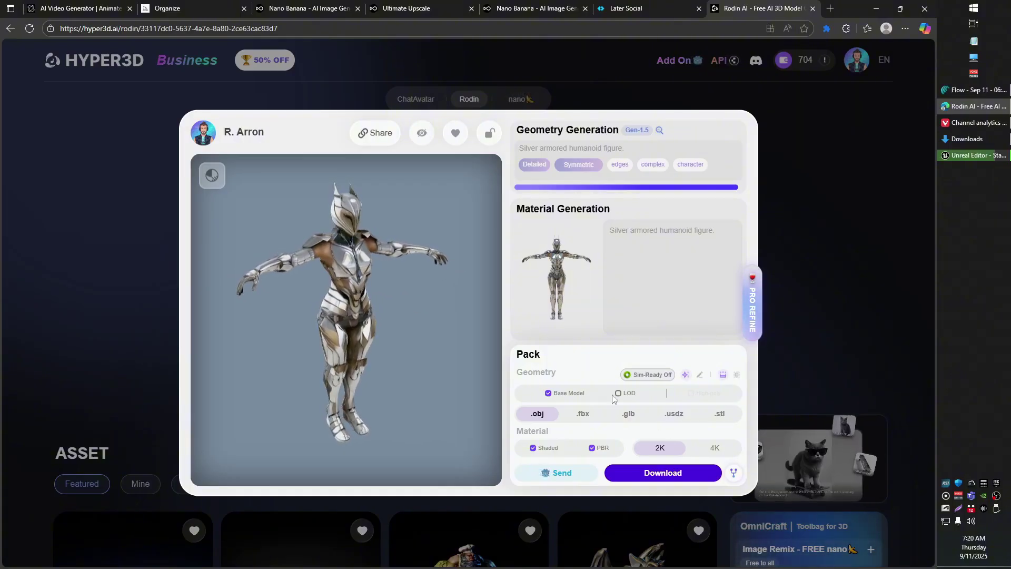
click(721, 450)
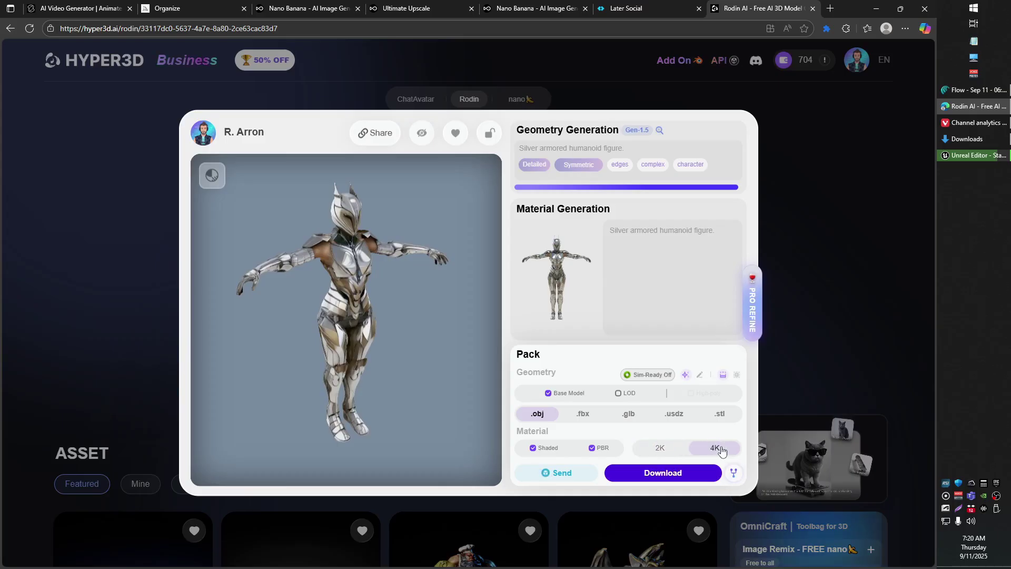
click(585, 414)
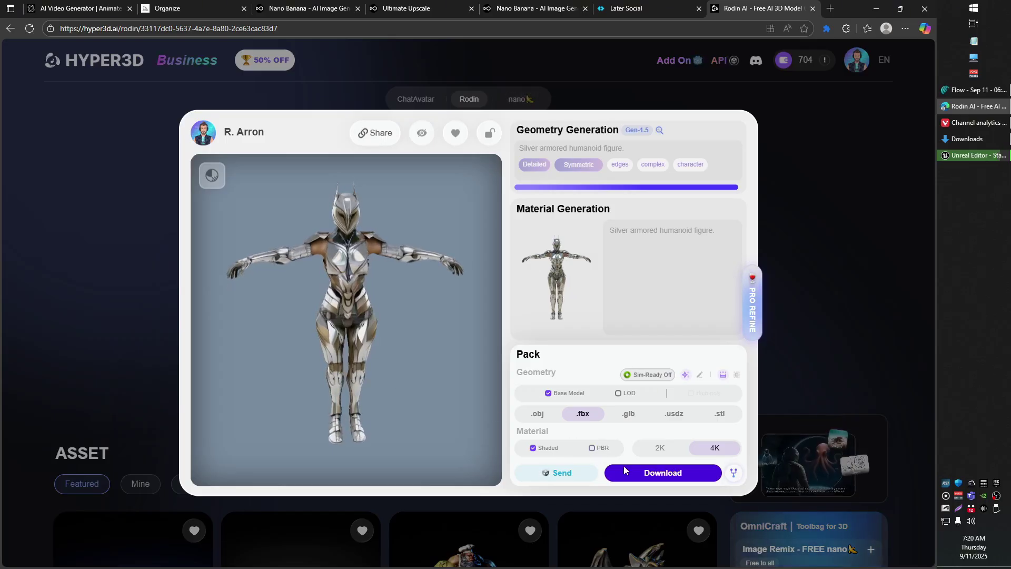
click(653, 474)
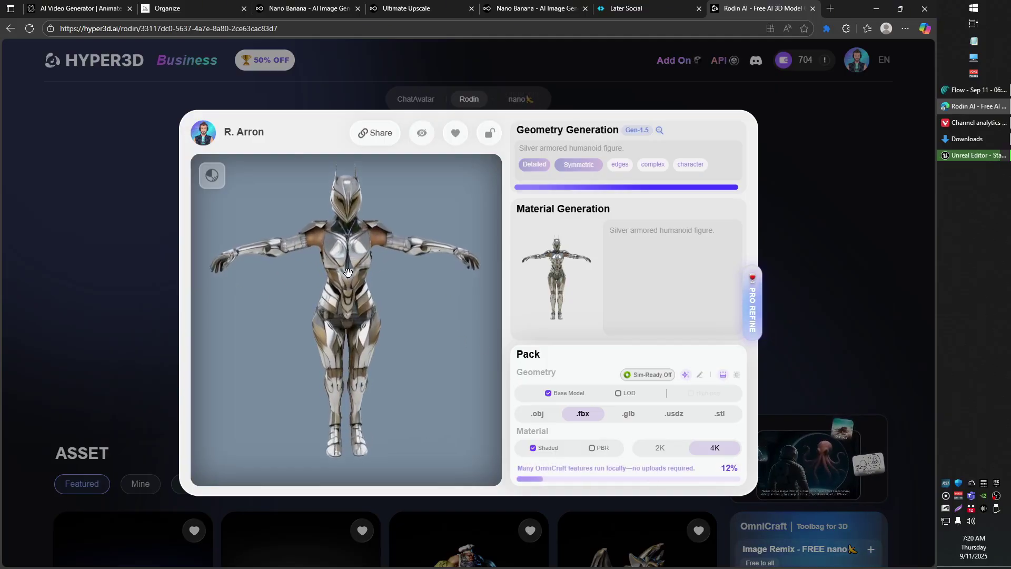
drag(347, 272, 411, 295)
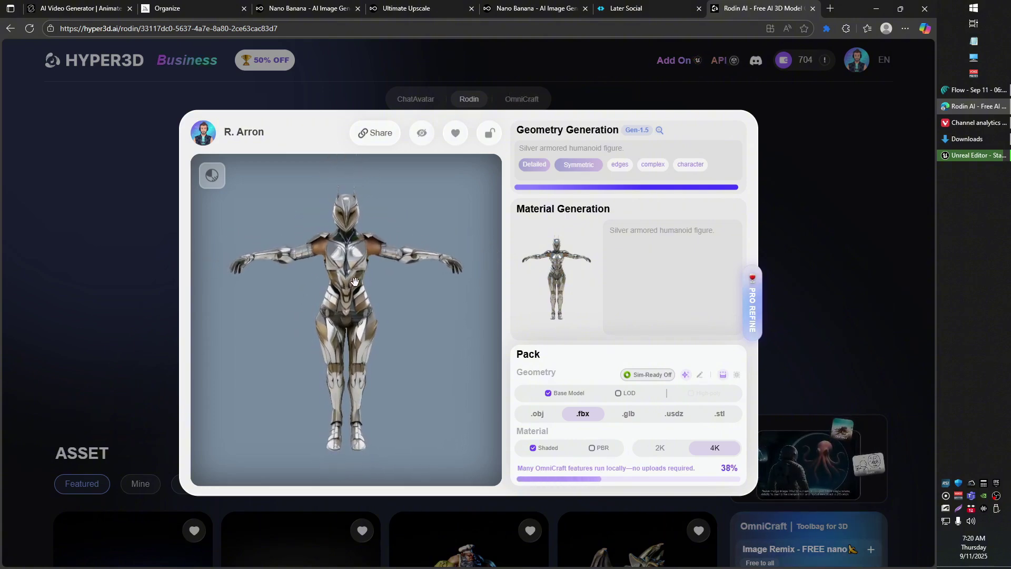
drag(291, 295, 334, 313)
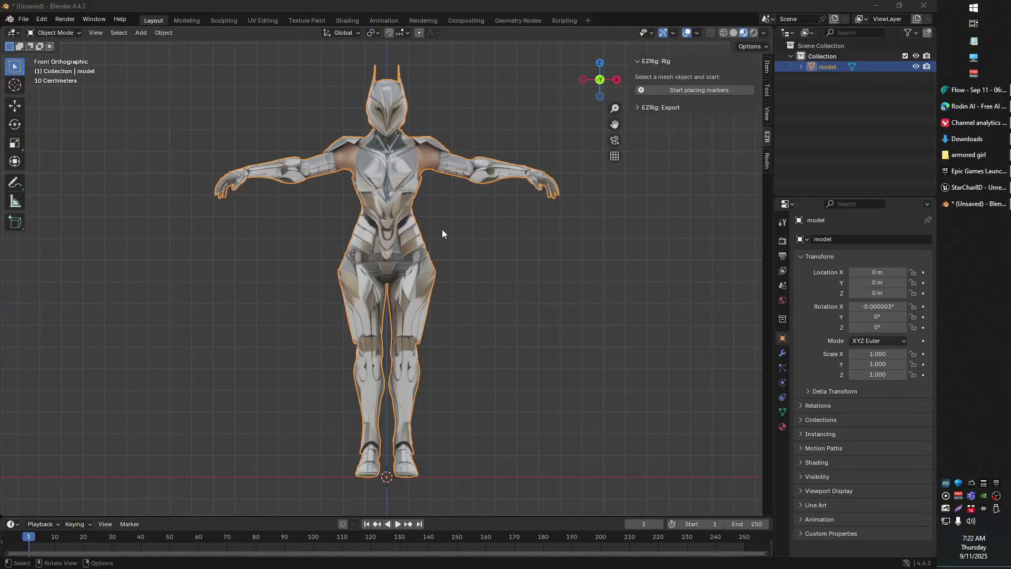
Step: Switch to Blender and place EZRig markers on the character model's neck, chin, shoulders, wrists, pelvis and ankles
click(380, 157)
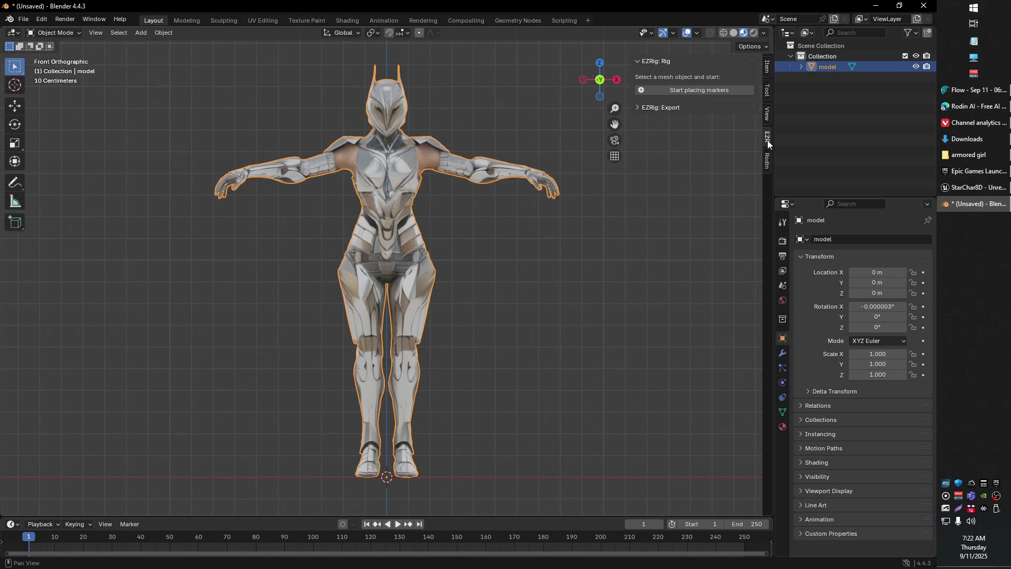
click(678, 91)
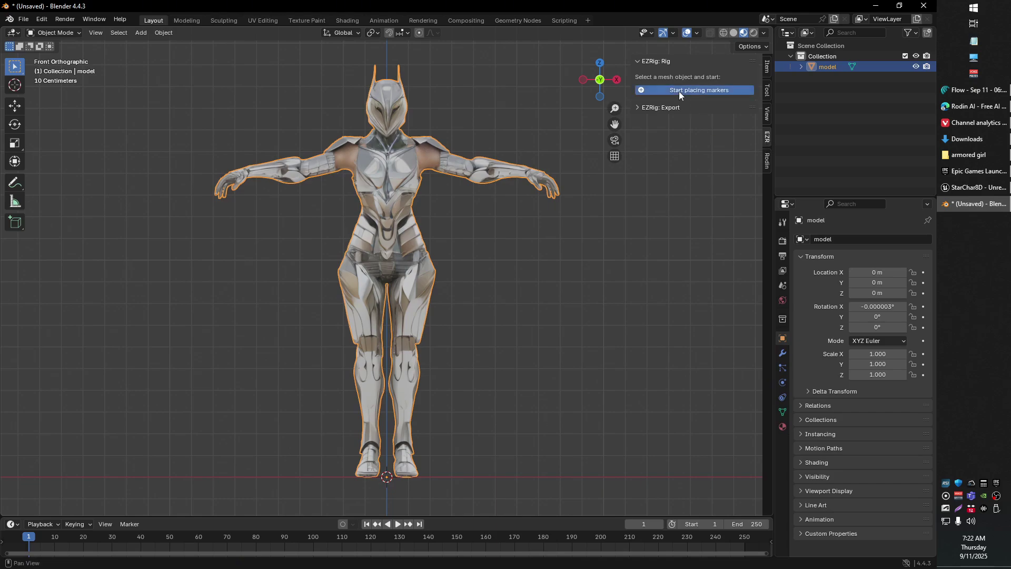
click(557, 151)
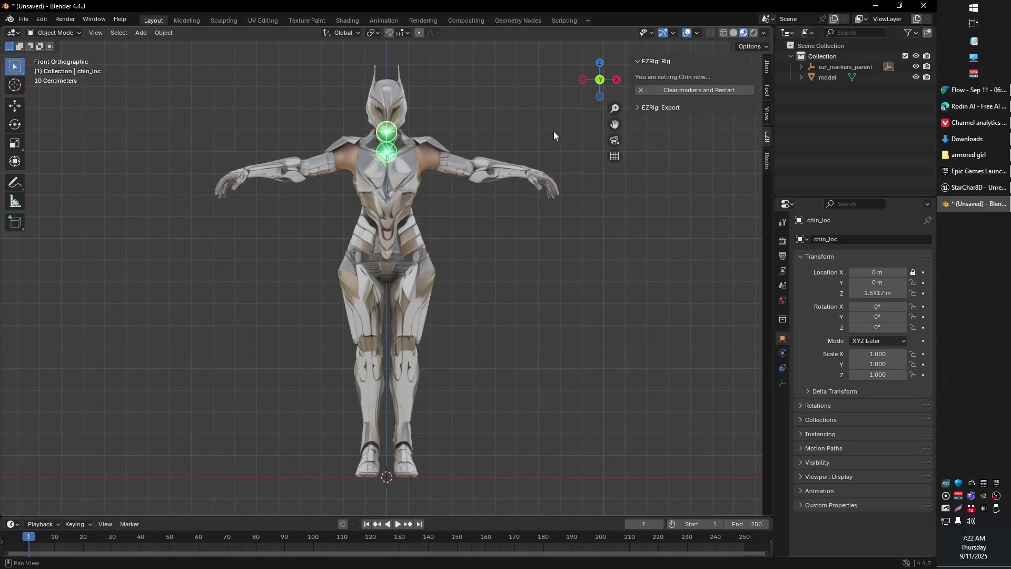
click(554, 132)
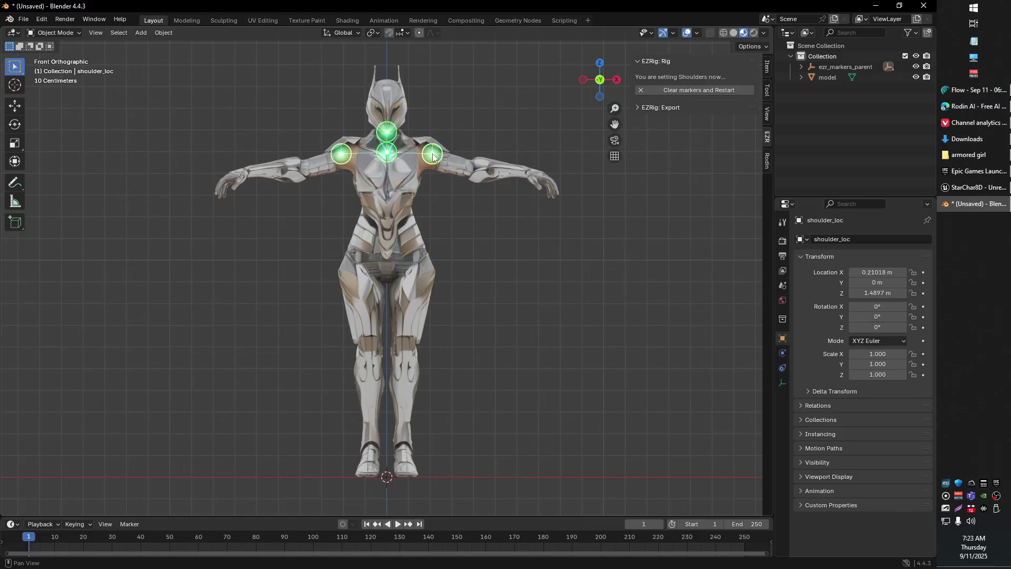
click(433, 154)
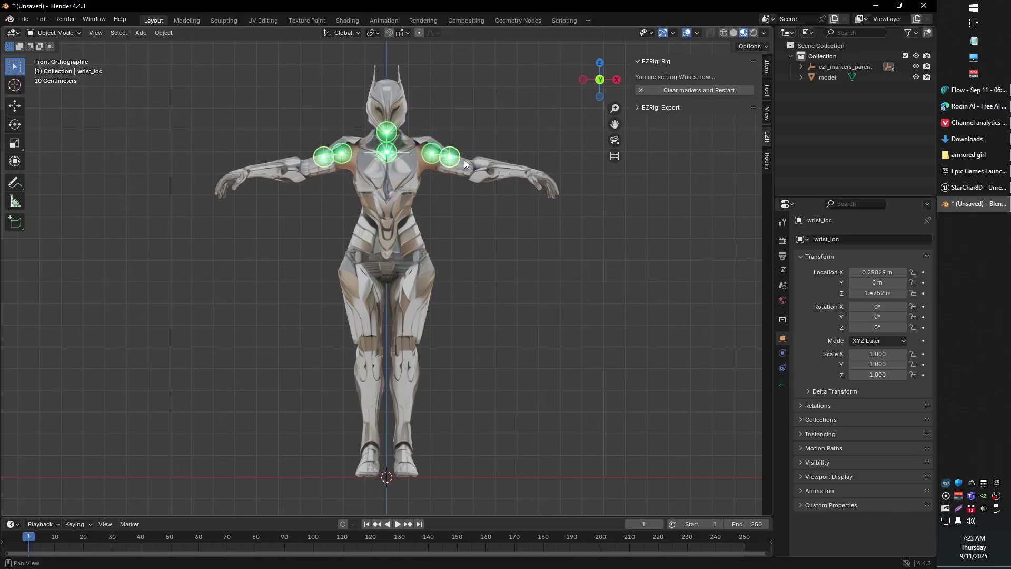
click(526, 174)
click(463, 272)
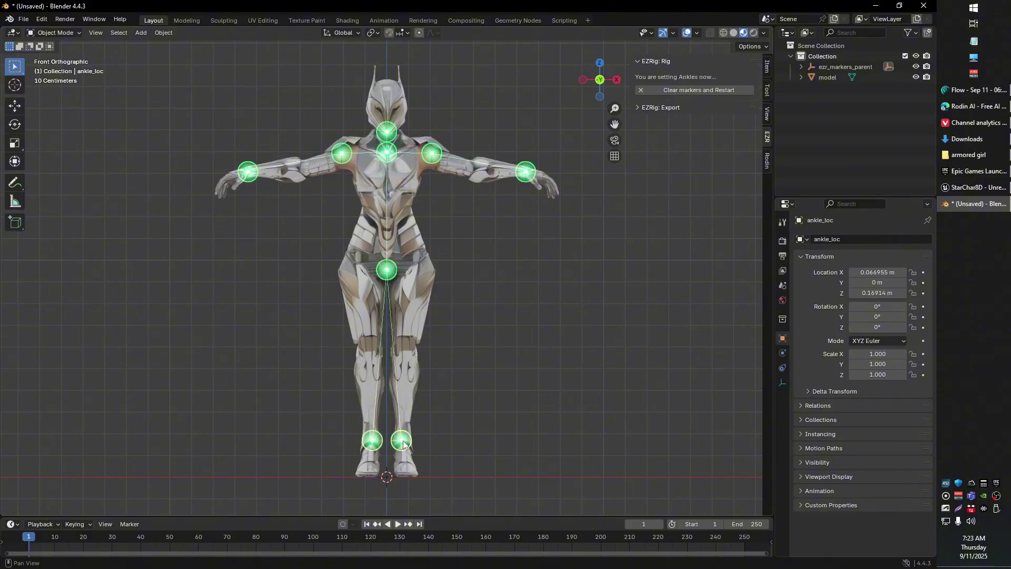
click(405, 458)
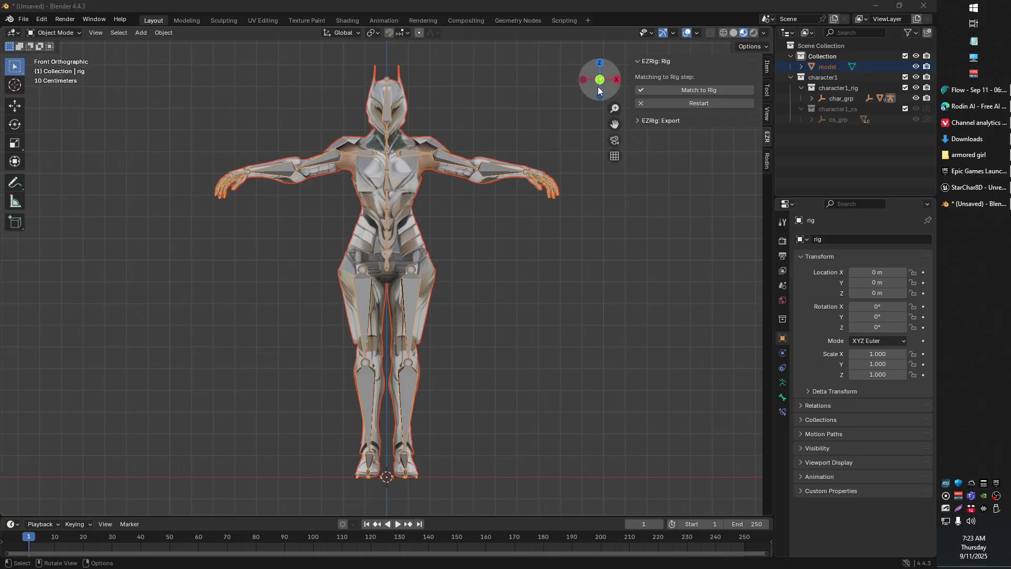
Step: Check the bone placement in perspective, then match the skeleton to the rig and bind the mesh using Heat Maps
mouse_move(600, 84)
mouse_down()
mouse_move(622, 90)
mouse_move(593, 89)
mouse_move(613, 83)
mouse_up()
scroll(553, 202, up, 5)
scroll(501, 239, down, 5)
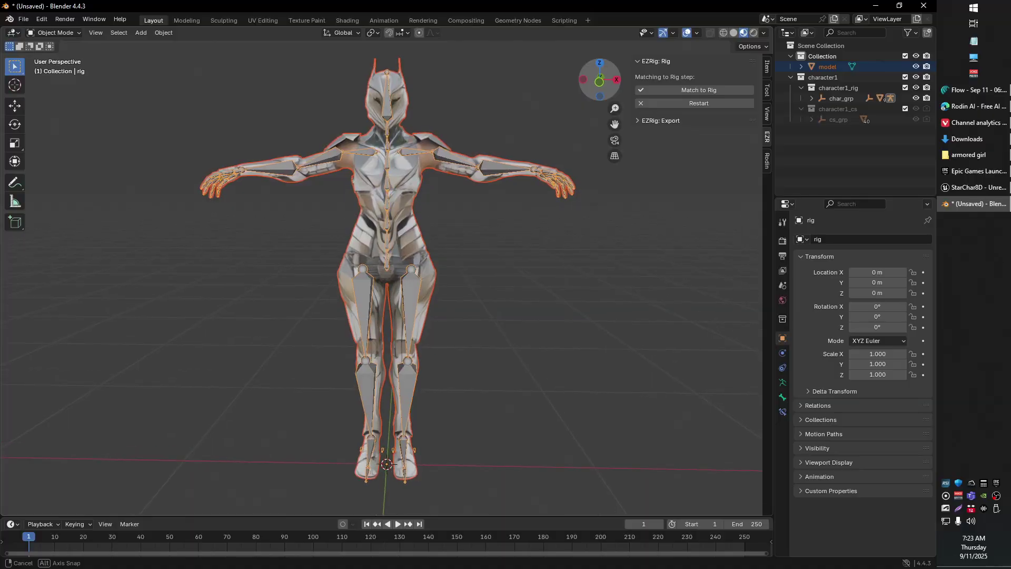
click(697, 93)
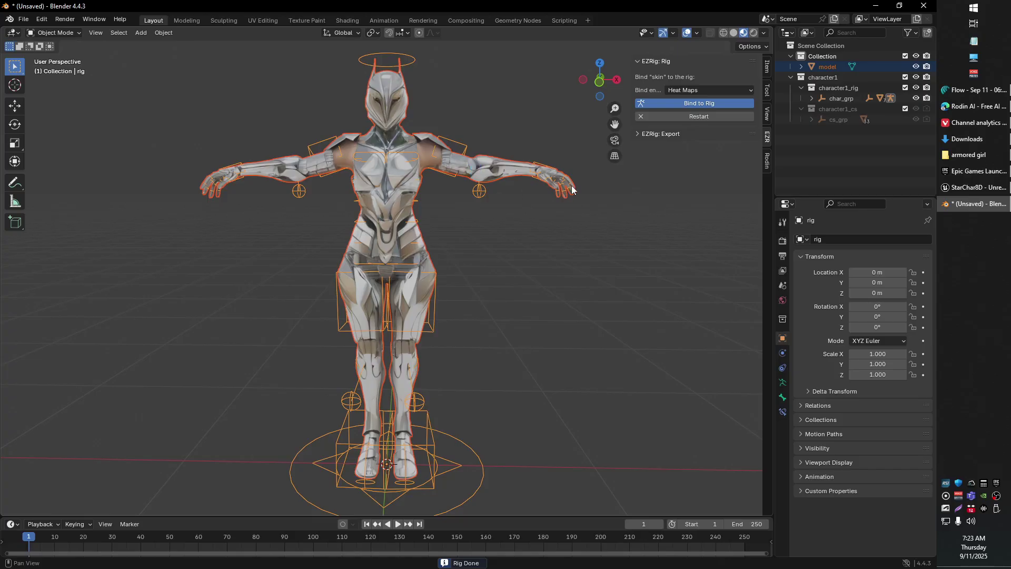
Step: Test the bound rig in Pose Mode by trial-moving the left hand and left foot IK controls, cancelling each move
click(68, 35)
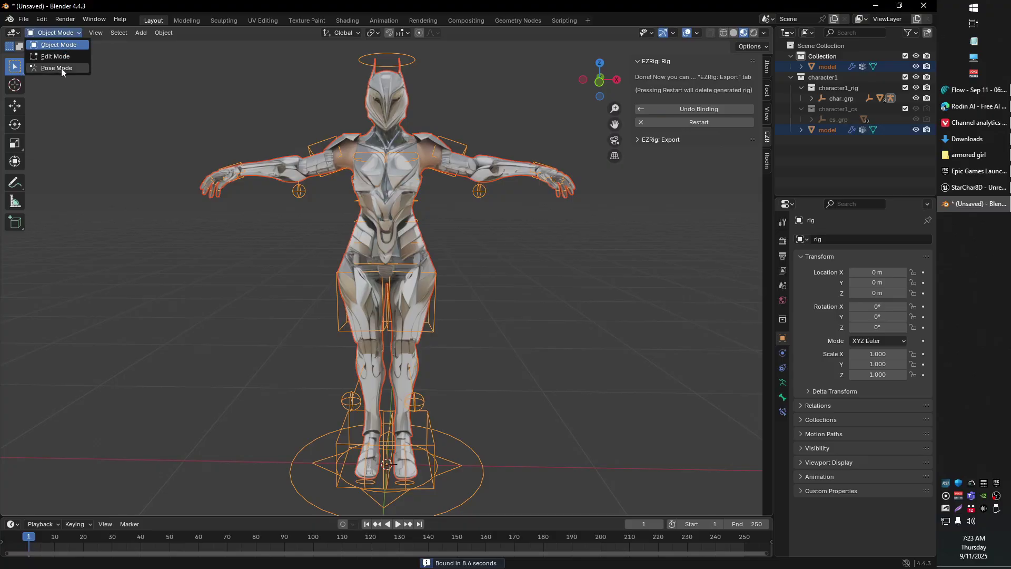
click(59, 67)
click(540, 162)
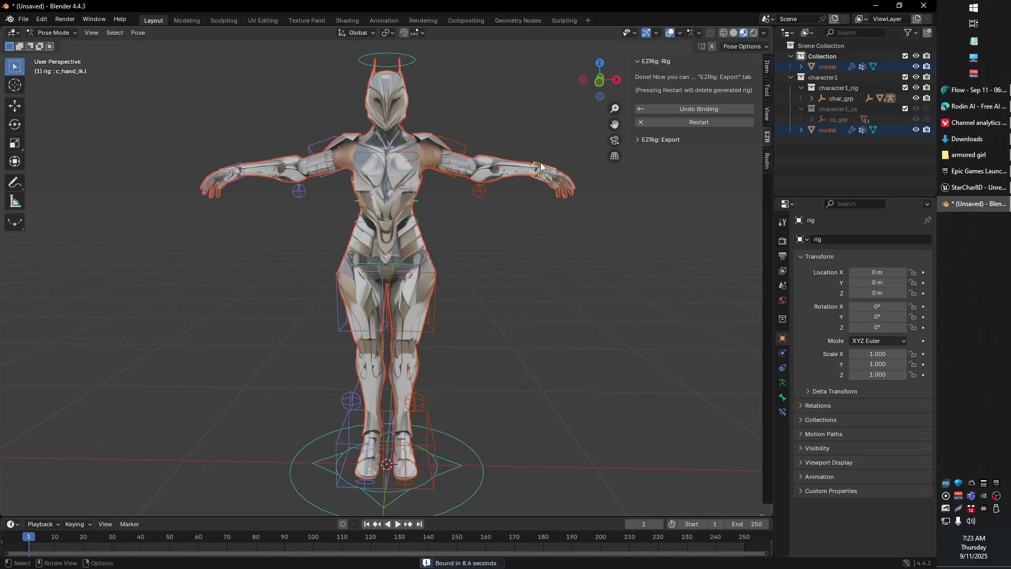
key(g)
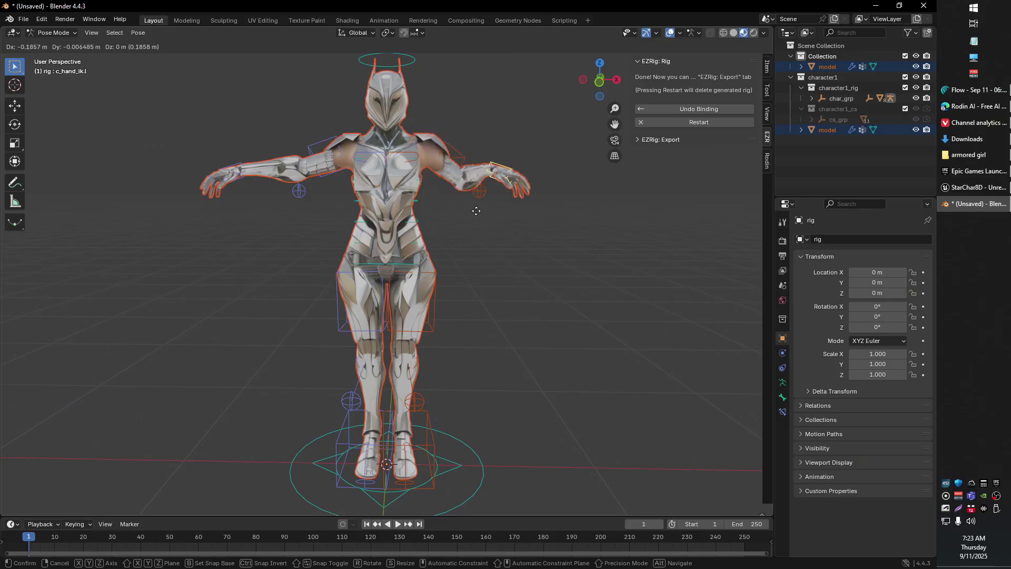
key(Escape)
key(g)
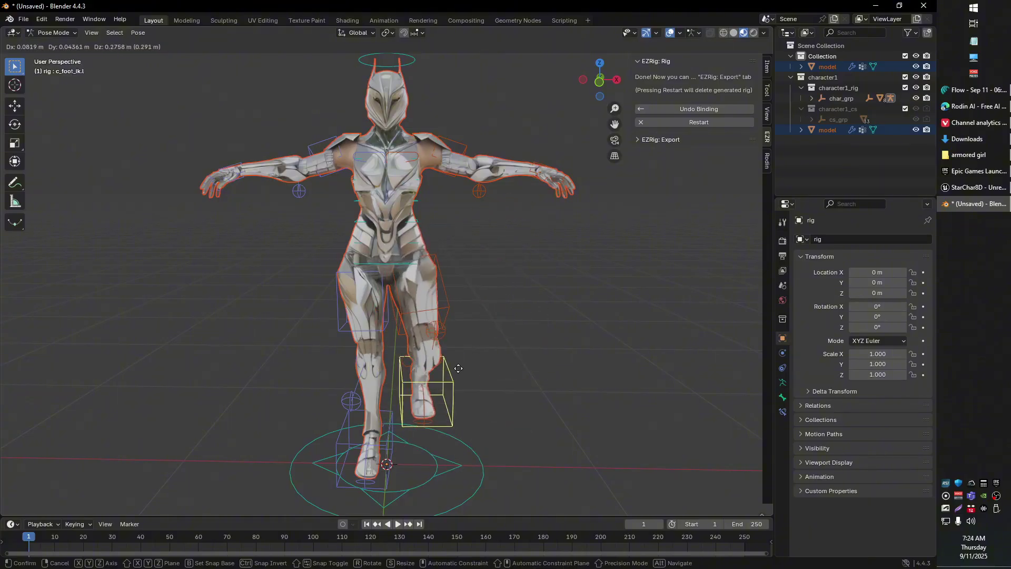
key(Escape)
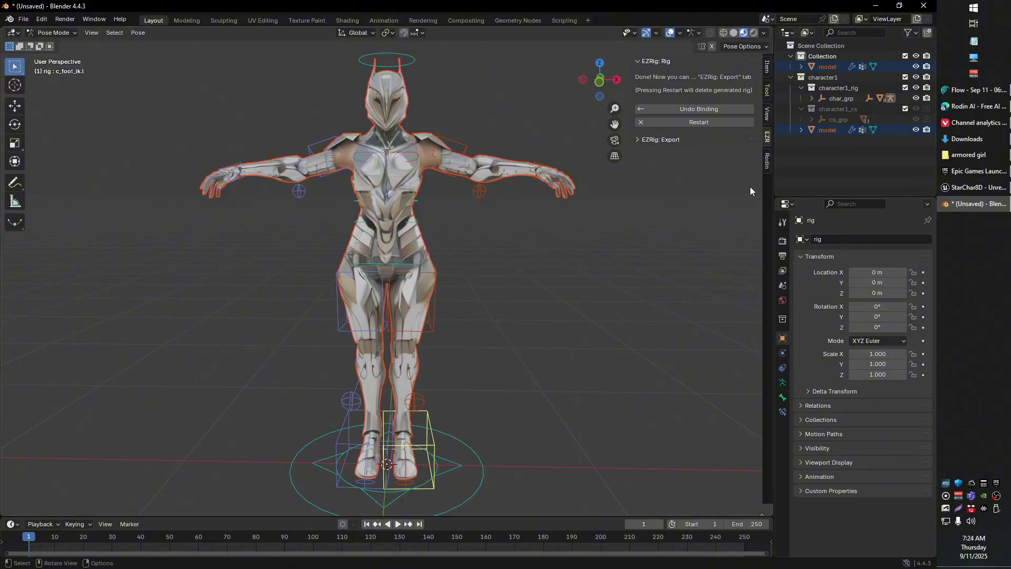
Step: Export the rigged character with EZRig FBX Export for Unreal Engine as a humanoid, saving it to the Desktop as robogirl.fbx
click(638, 139)
click(687, 201)
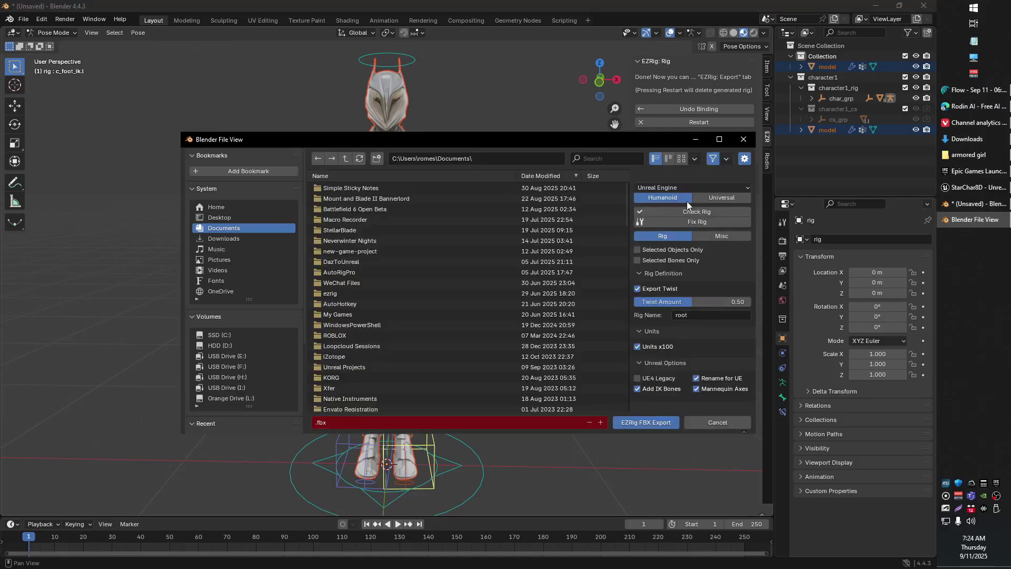
click(211, 218)
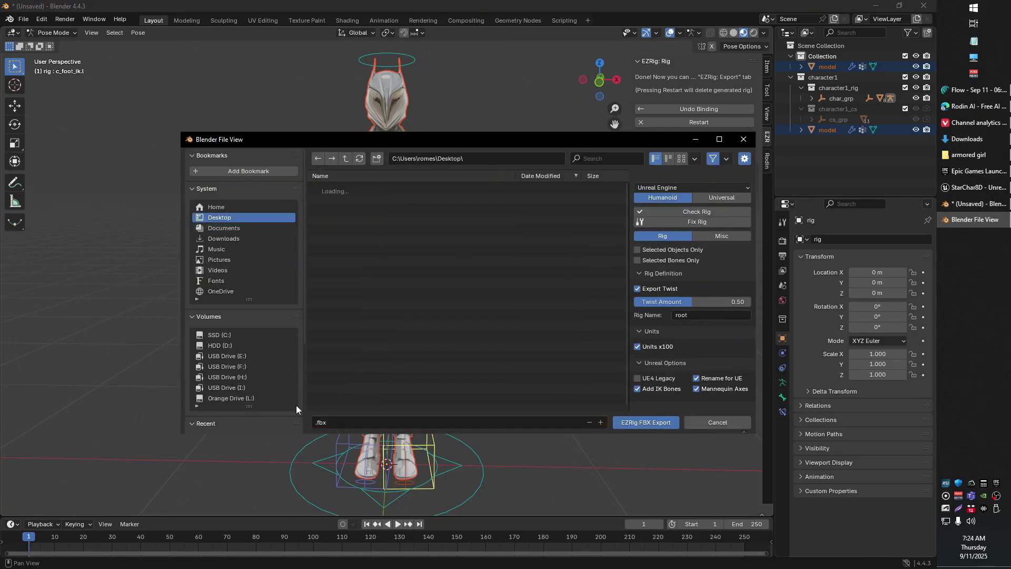
click(336, 422)
text(robogirl)
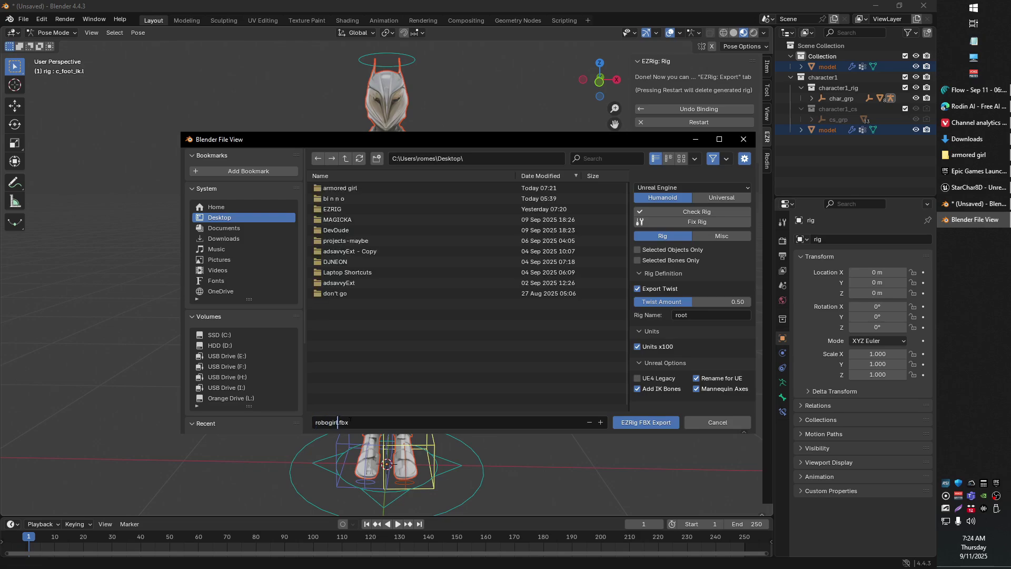
click(642, 427)
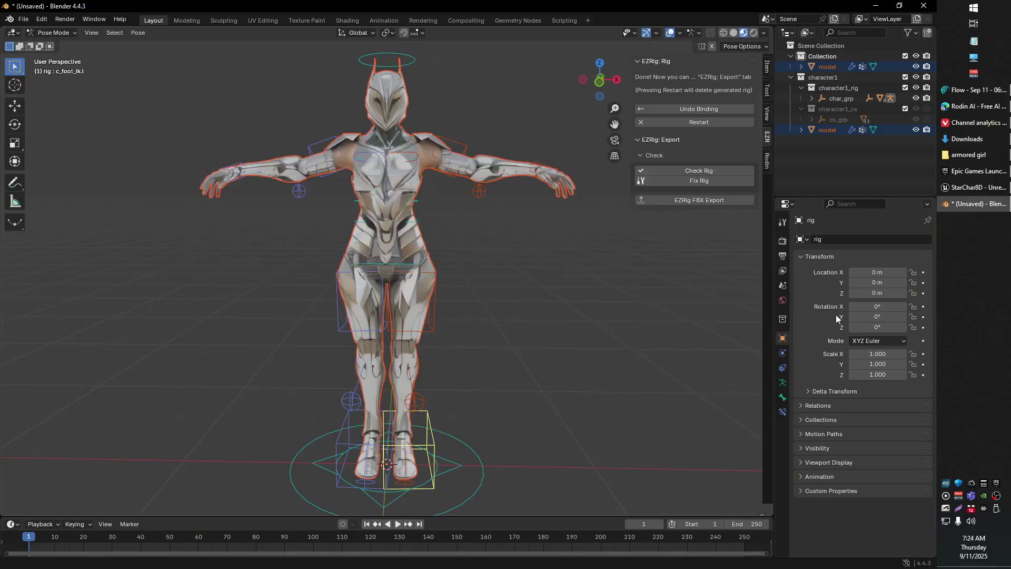
Step: Switch to the StarChar8D project in Unreal Editor and choose robogirl.fbx from the Desktop for import into NewFolder16
mouse_move(958, 194)
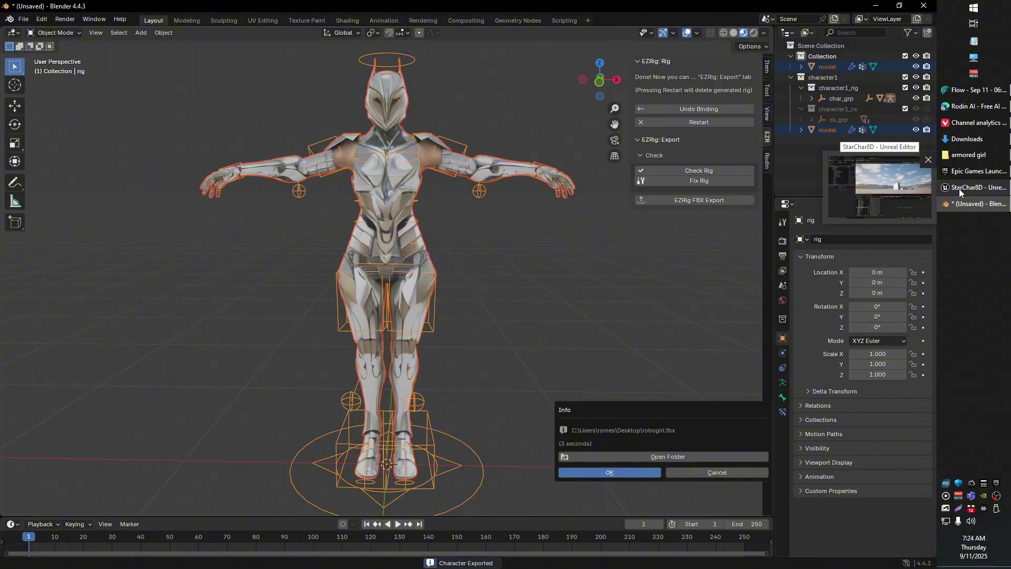
click(958, 188)
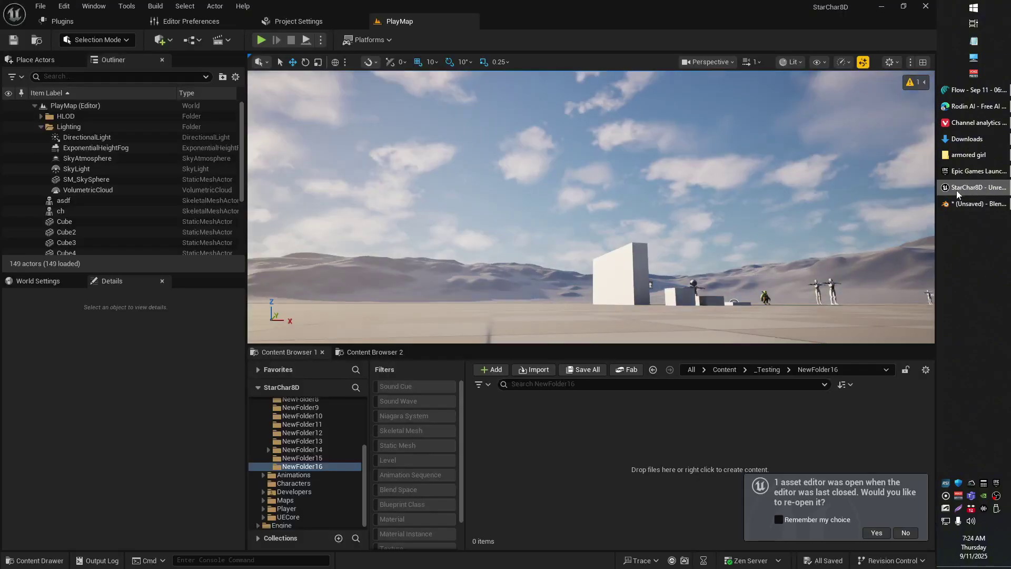
right_click(535, 442)
click(584, 45)
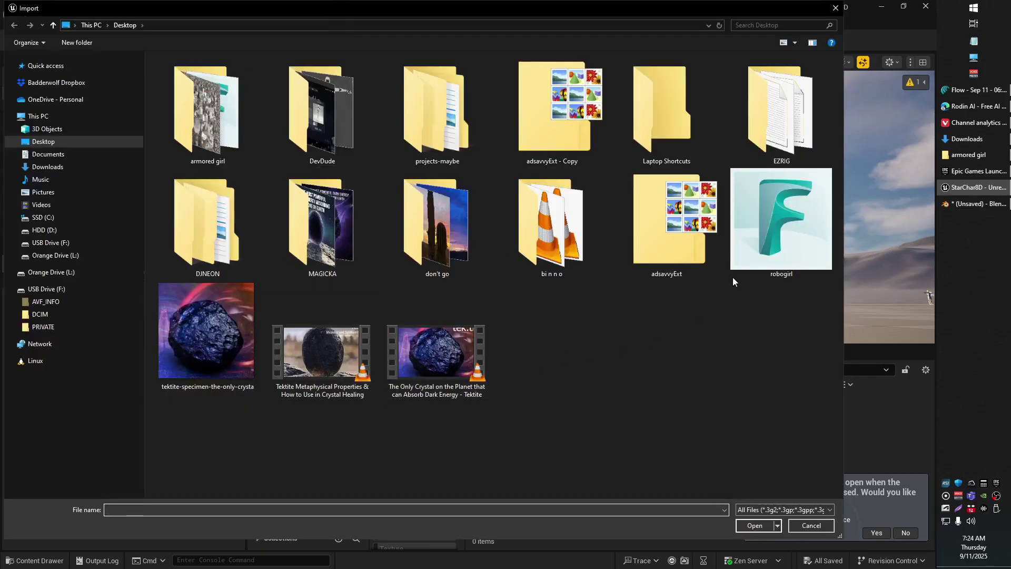
click(778, 239)
double_click(779, 240)
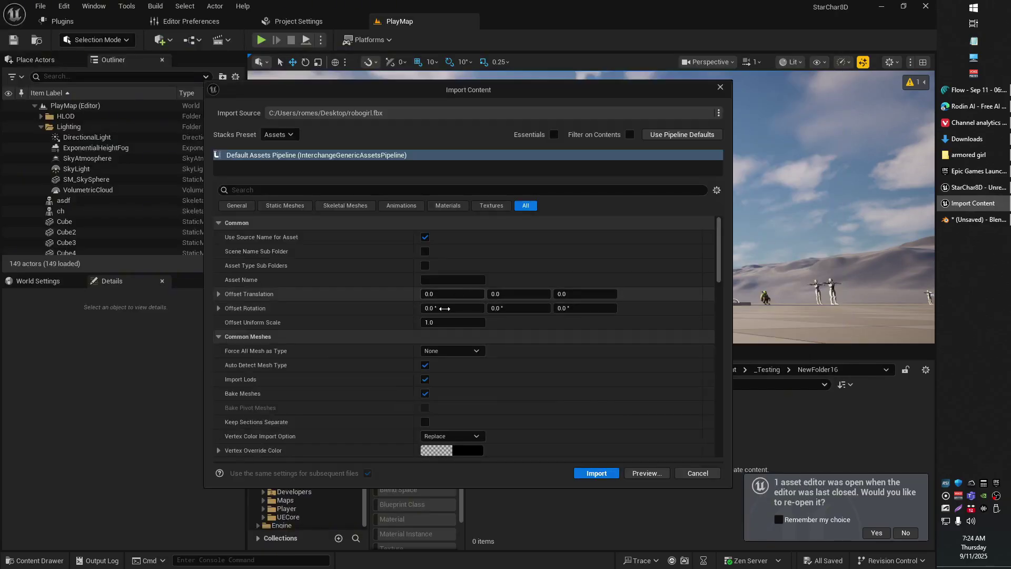
Step: Assign the UE5_SK_Mannequin skeleton in the import options and import the character
scroll(450, 363, down, 5)
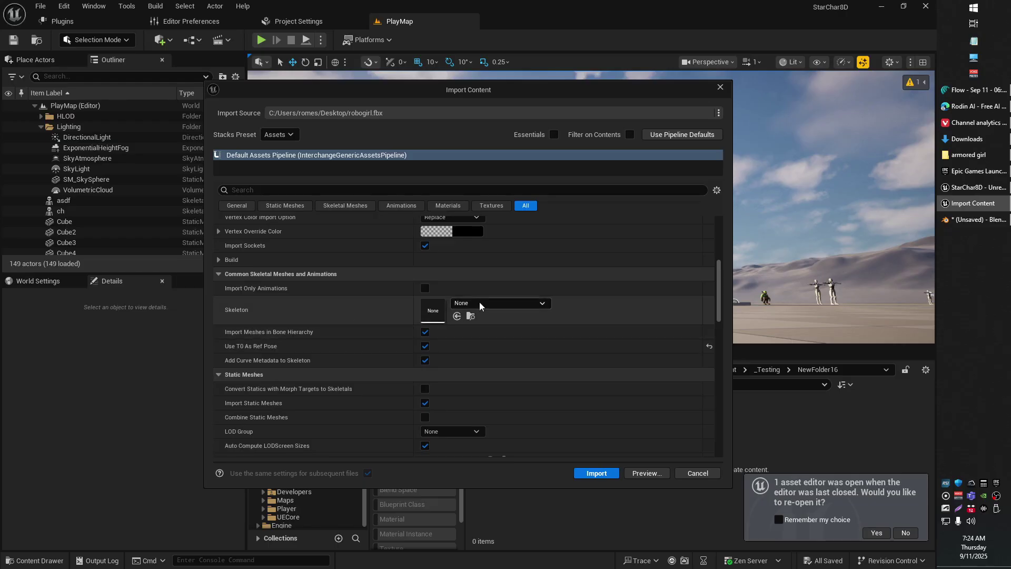
click(492, 303)
key(Down)
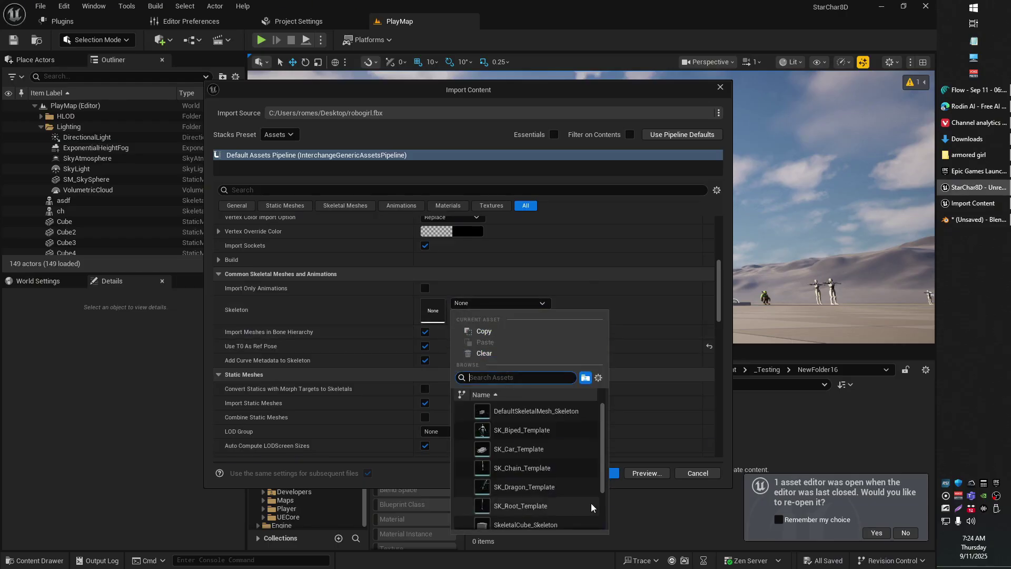
scroll(547, 506, down, 3)
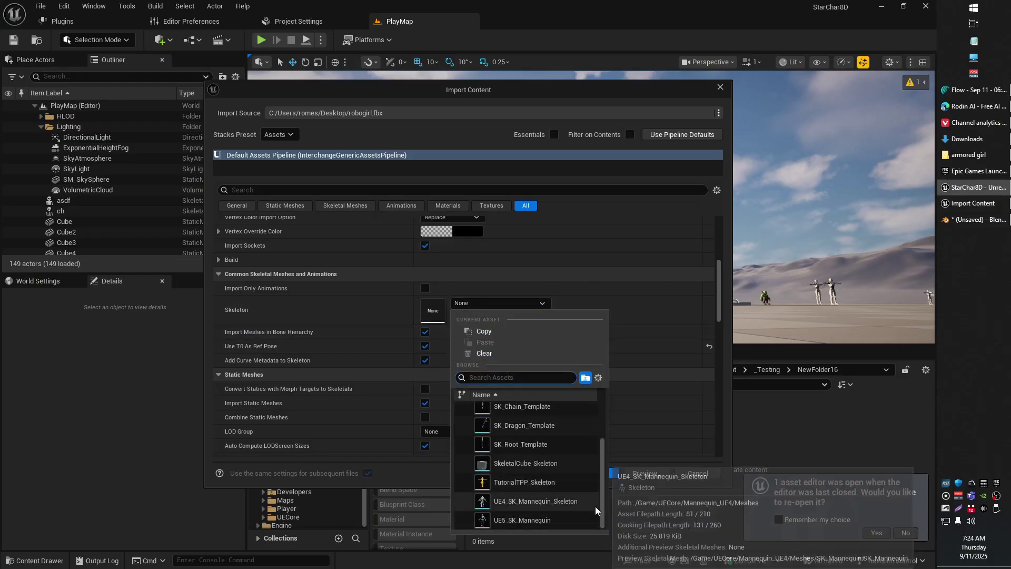
click(514, 520)
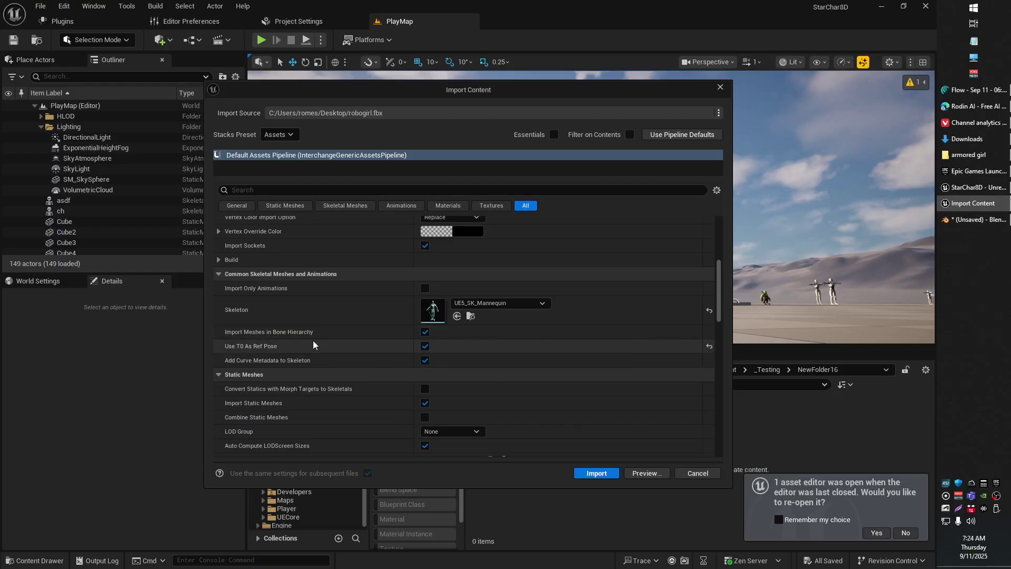
click(597, 473)
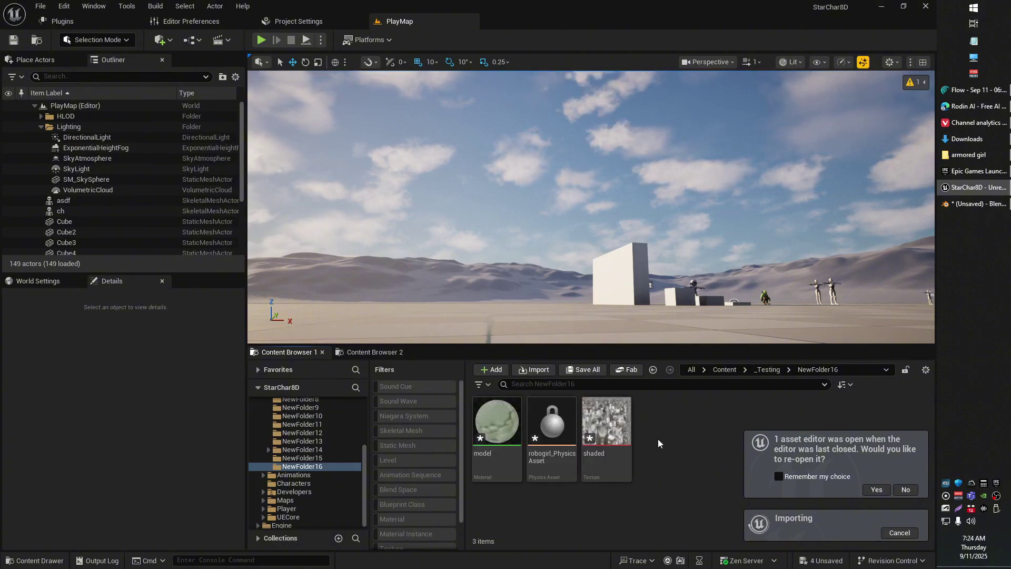
Step: Open the imported model material, dock its editor beside the PlayMap level and add the shaded texture to the graph as a Texture Sample
double_click(501, 419)
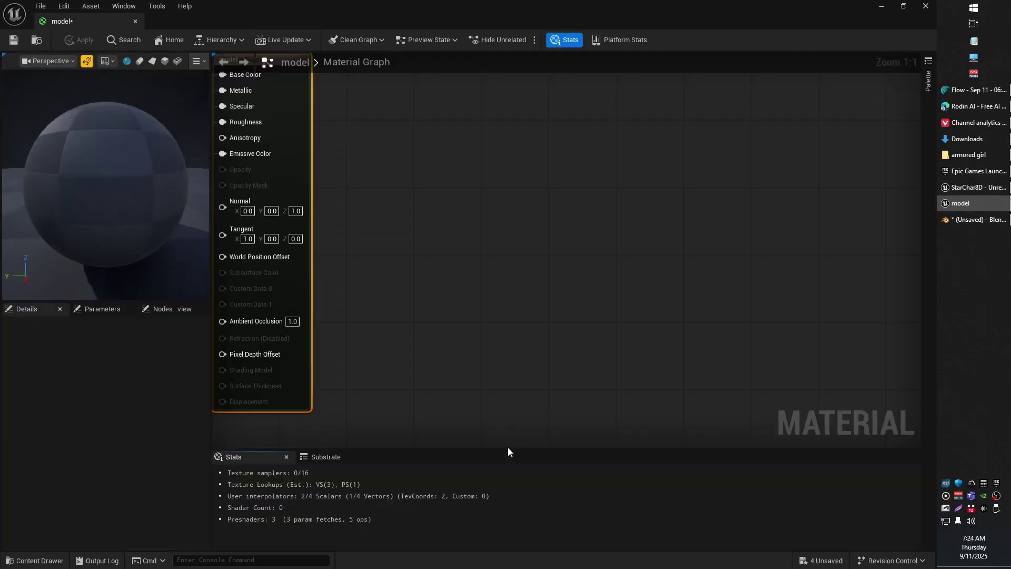
drag(96, 26, 471, 24)
click(471, 24)
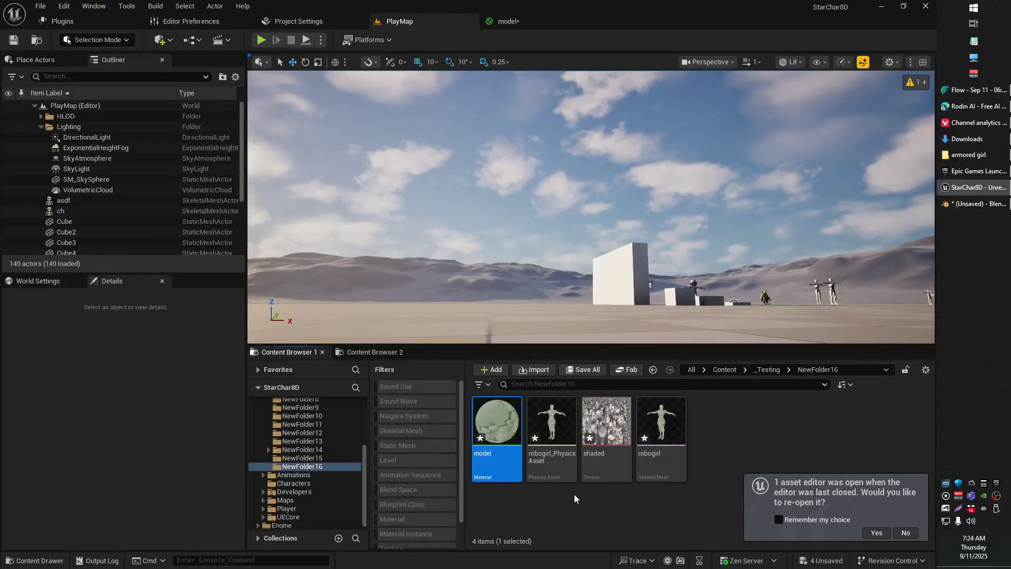
mouse_move(606, 422)
mouse_down()
mouse_move(640, 389)
mouse_move(506, 23)
mouse_move(665, 134)
mouse_up()
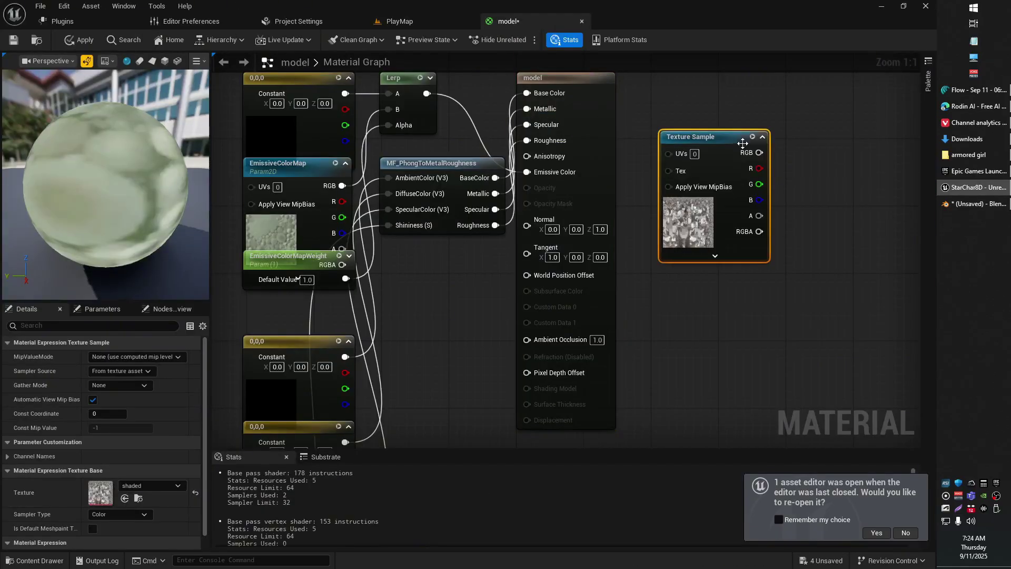
Step: Connect the shaded texture's RGB output to Base Color, disconnect the Metallic, Specular, Roughness and Emissive Color inputs, and apply and save the material
drag(759, 152, 528, 93)
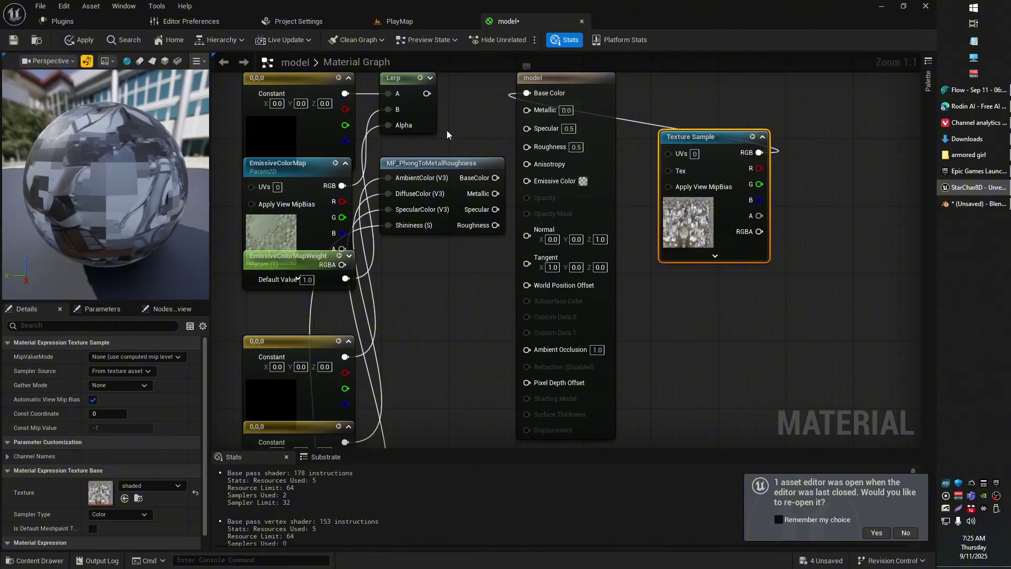
click(79, 42)
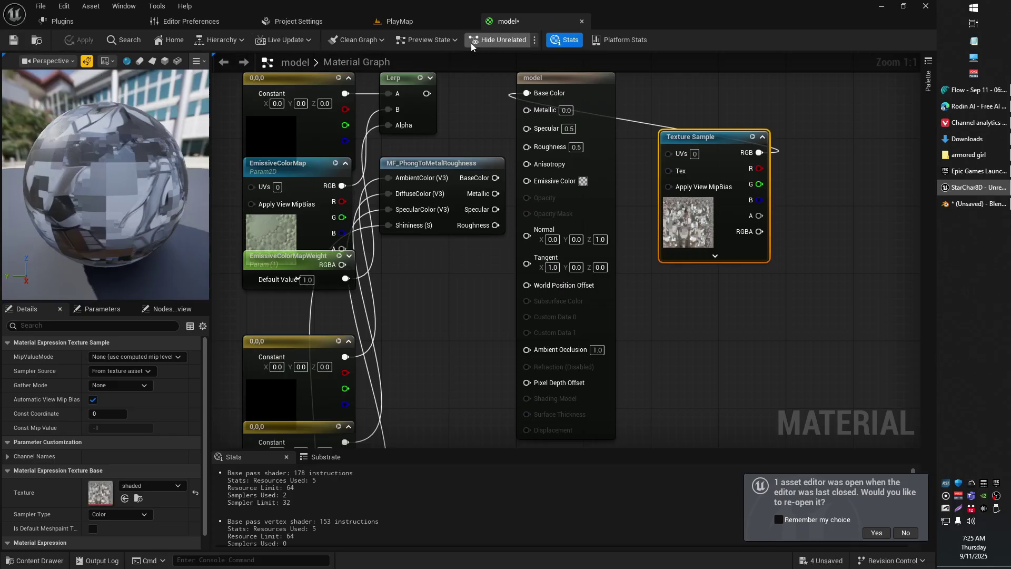
click(9, 45)
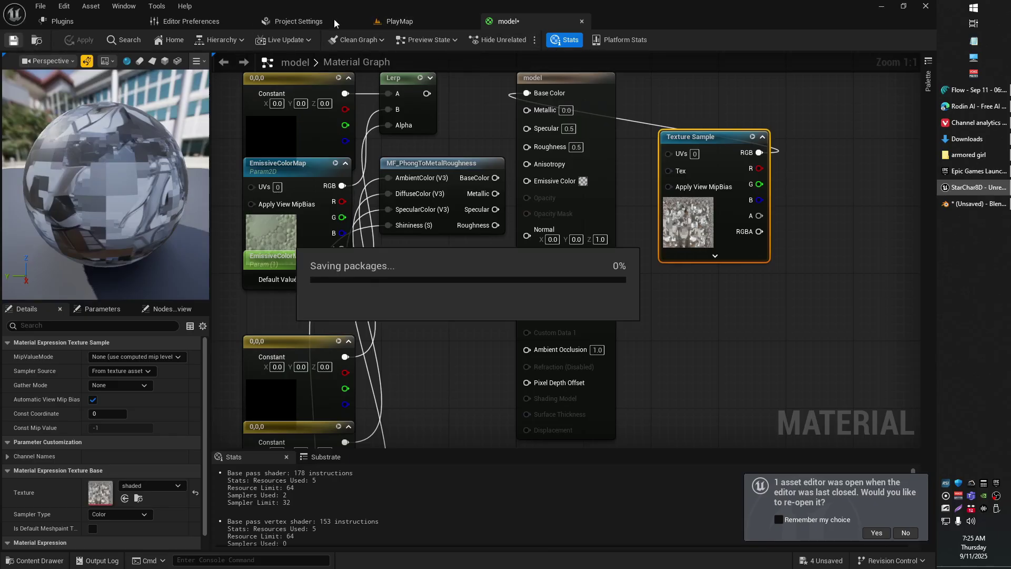
Step: Return to the PlayMap level, place the robogirl skeletal mesh on the open floor and frame it
click(415, 24)
drag(563, 118, 534, 220)
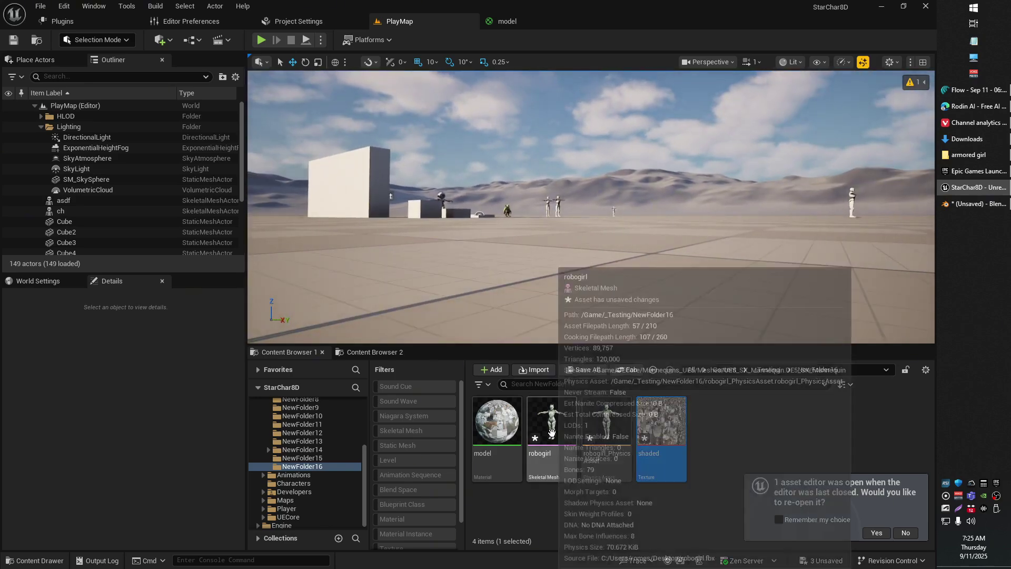
drag(551, 421, 574, 225)
key(f)
scroll(579, 211, down, 3)
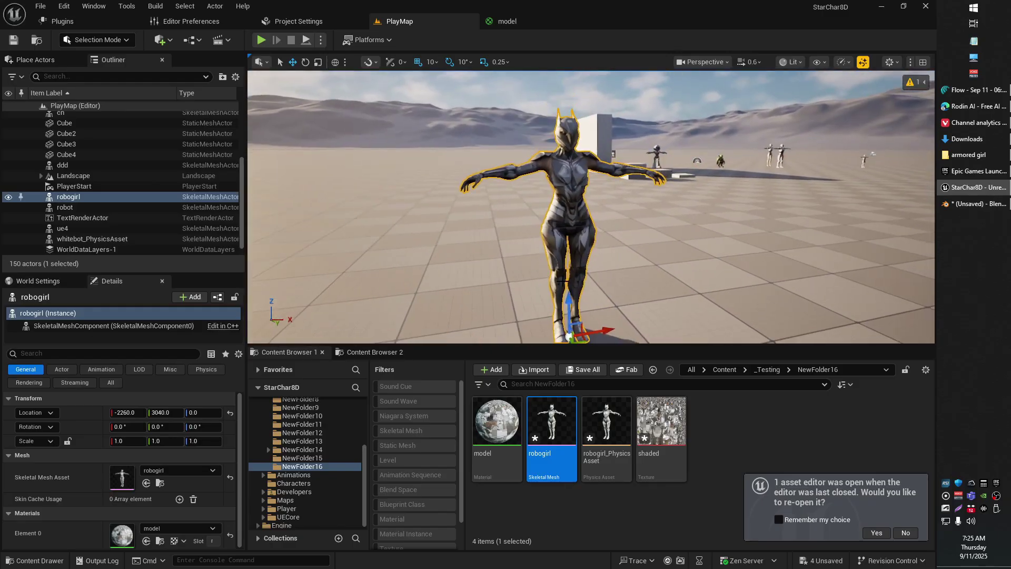
Step: Rotate the placed robogirl character about 80° around the Z axis and view it from the front
key(e)
scroll(580, 319, up, 3)
drag(580, 320, 526, 222)
scroll(591, 207, down, 3)
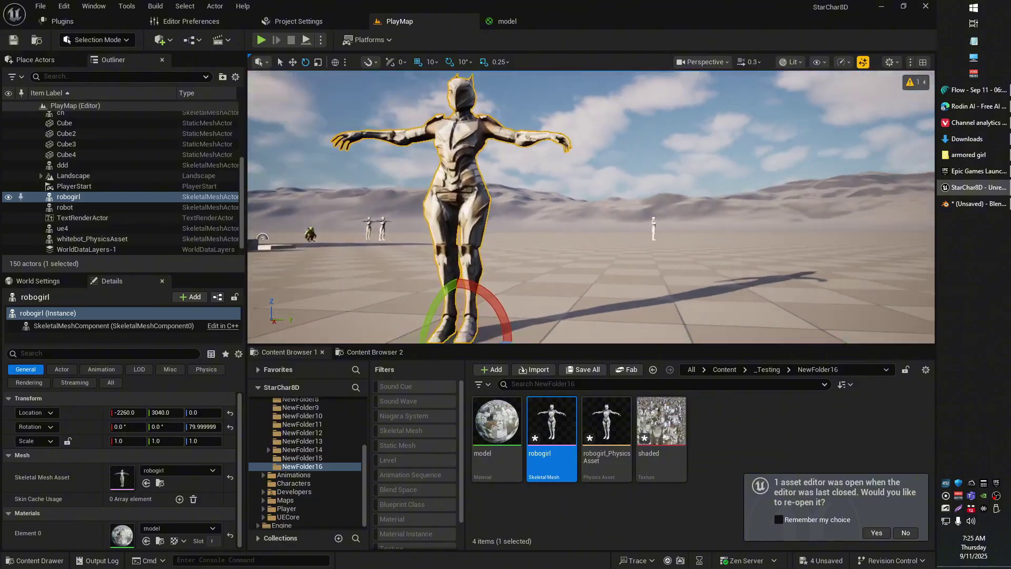
drag(591, 207, 759, 96)
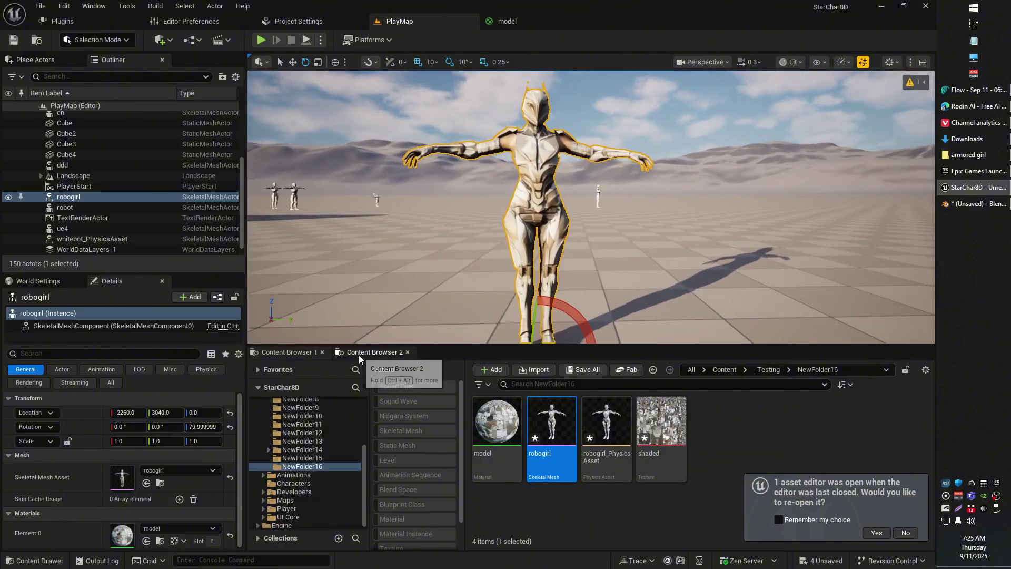
Step: Open the 8DStarChar_BP player blueprint, set its Skeletal Mesh Asset to robogirl and check the character in its viewport
drag(371, 351, 287, 352)
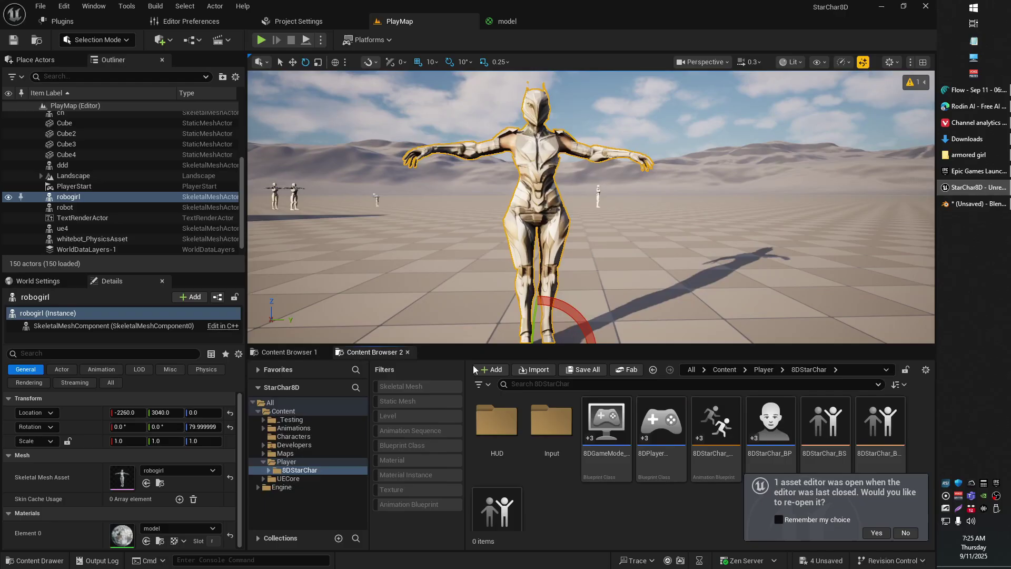
click(770, 421)
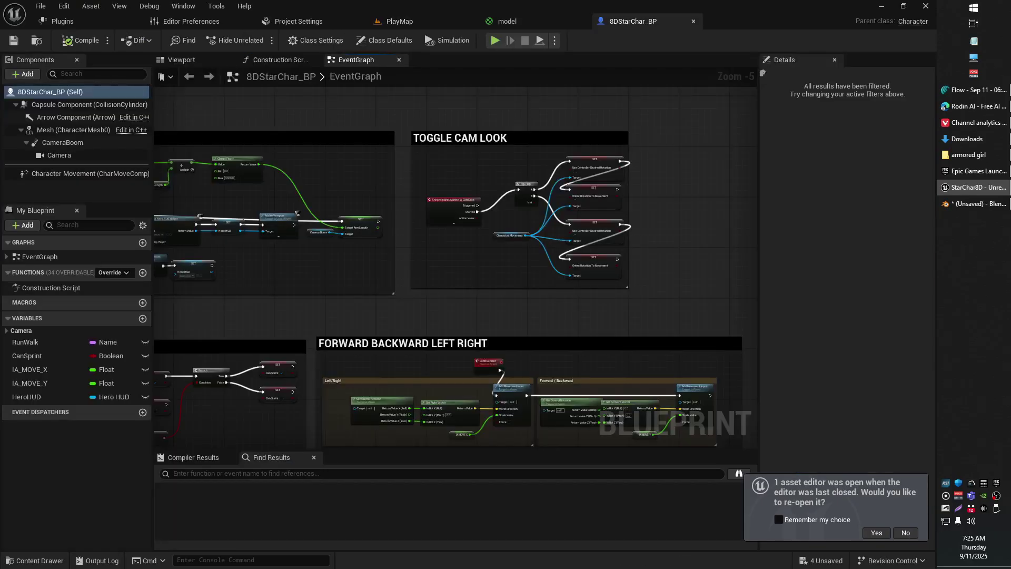
click(181, 60)
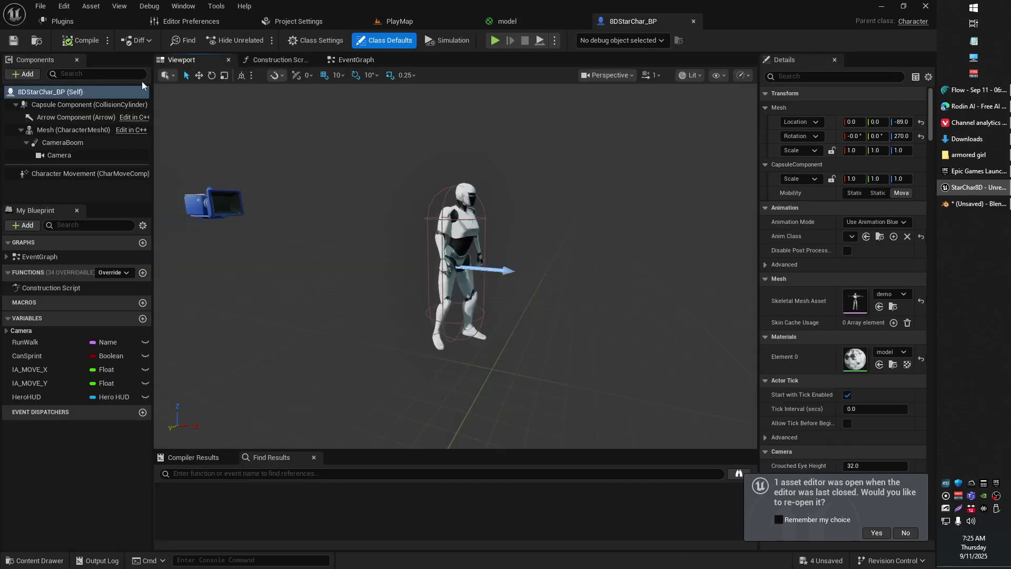
click(882, 296)
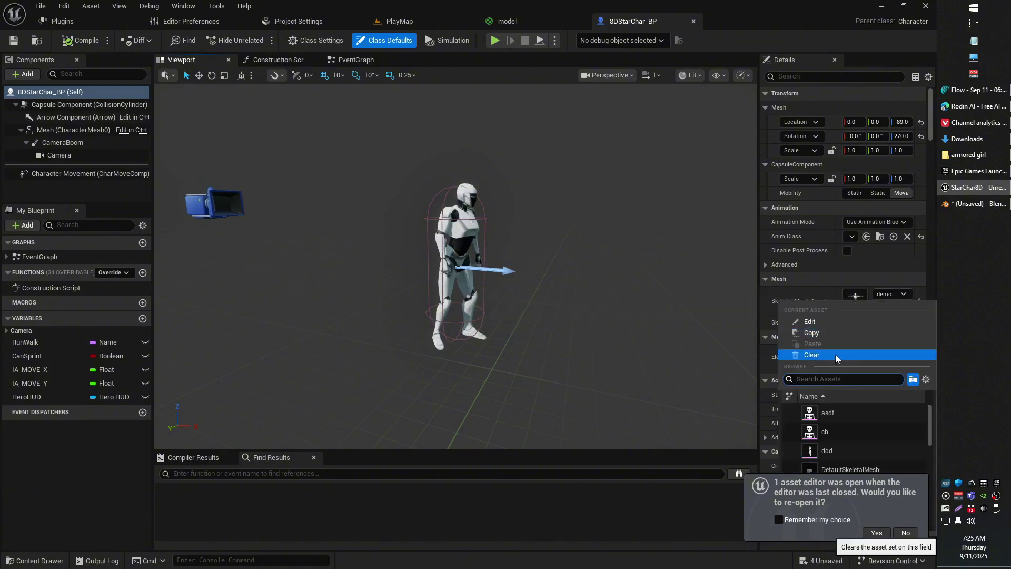
click(836, 415)
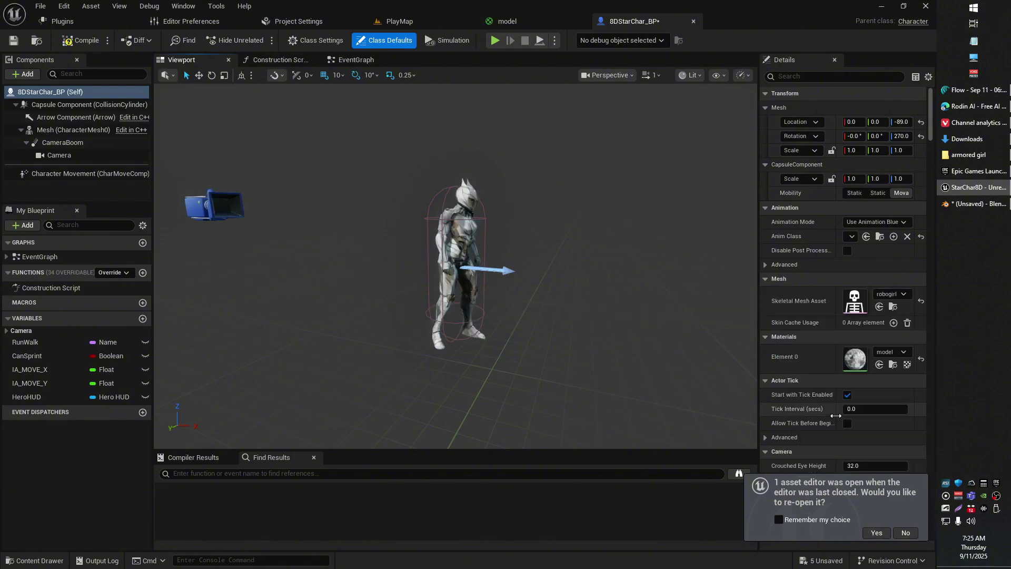
scroll(456, 263, up, 5)
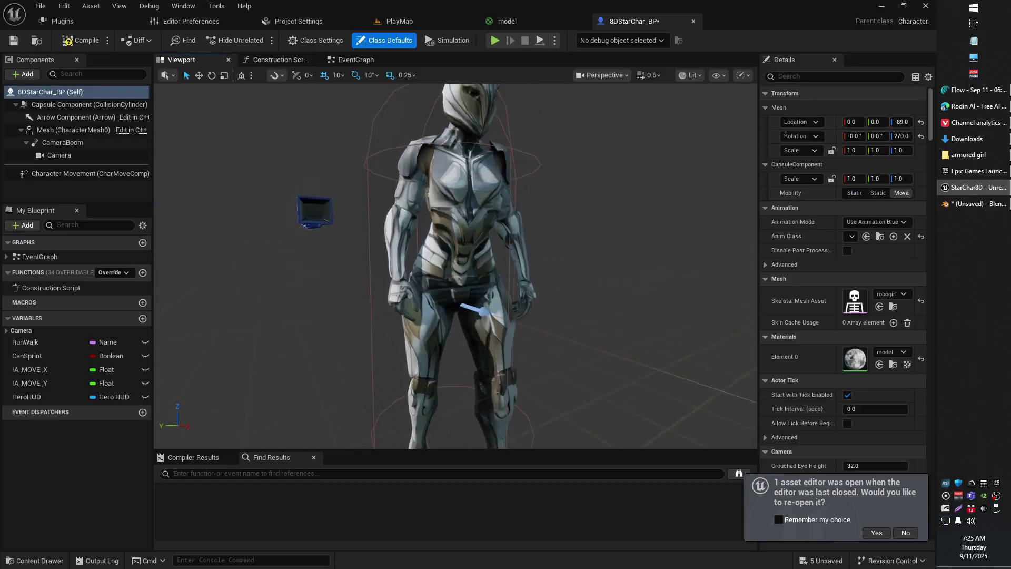
key(f)
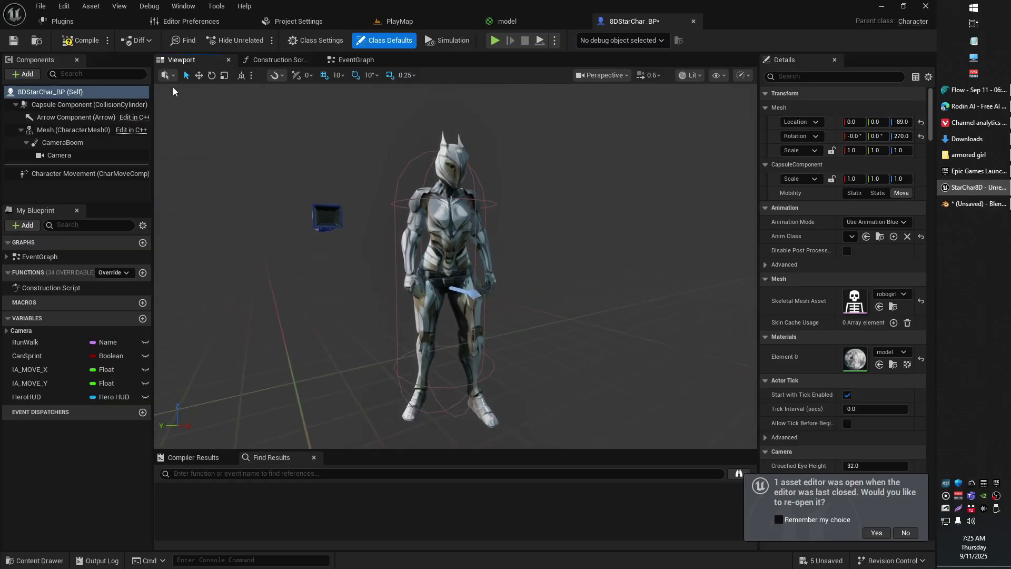
Step: Return to the PlayMap level, start playing it in the editor and show the game full screen
click(411, 24)
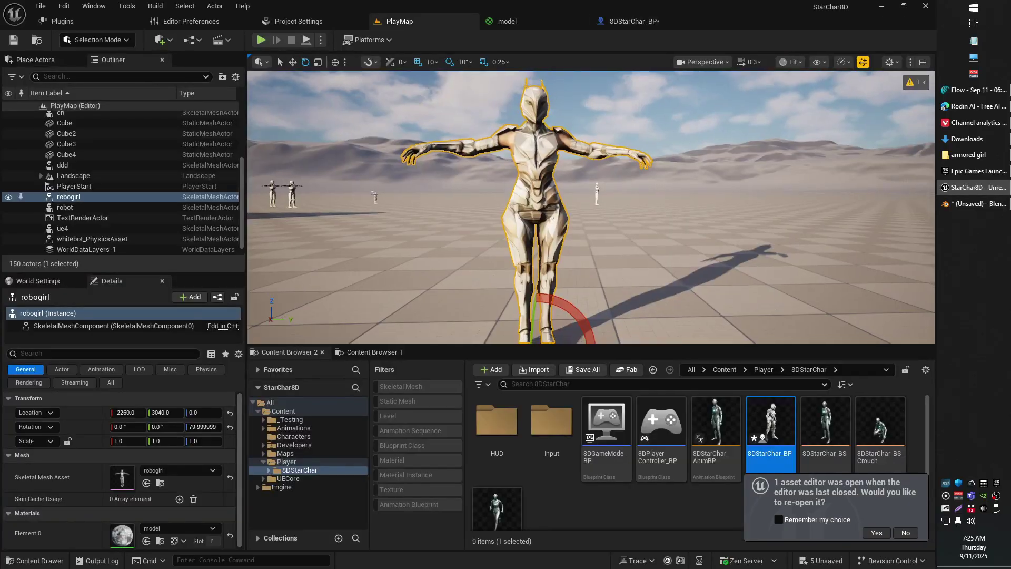
drag(495, 205, 491, 191)
key(alt+p)
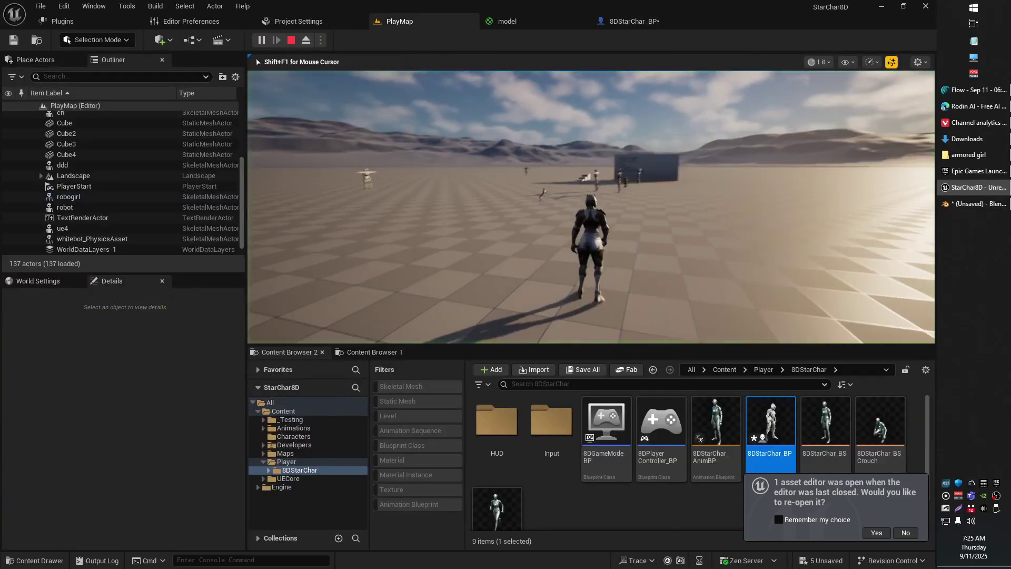
key(F11)
Step: Test the robogirl player character's movement by running forward, toward the camera and sideways, and by jumping
key(w)
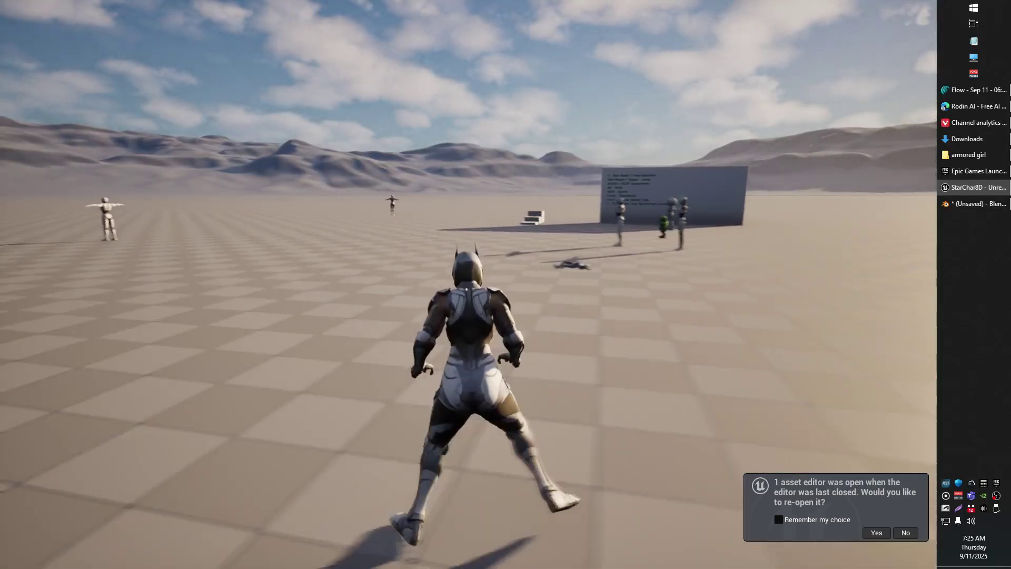
key(w)
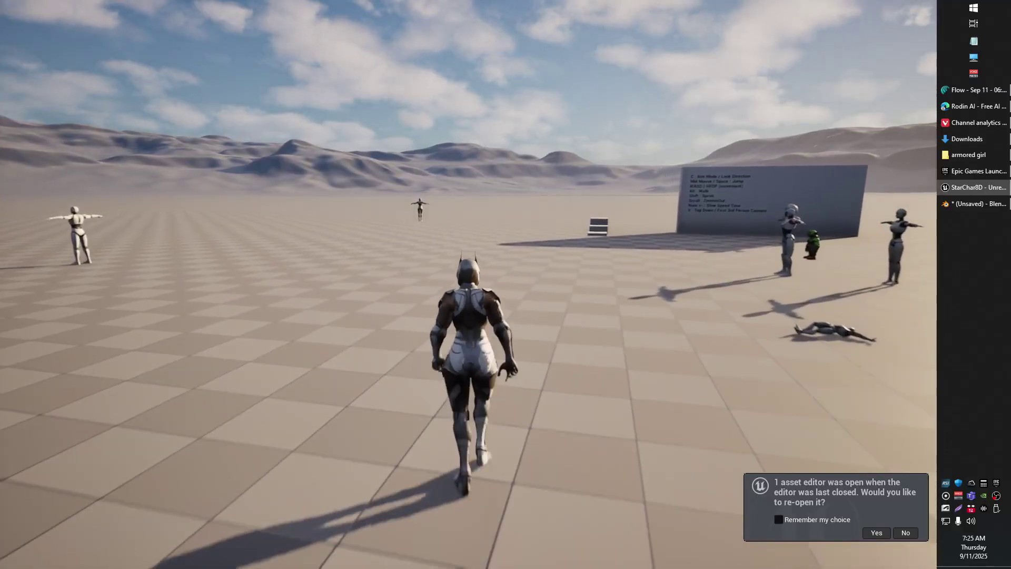
key(s)
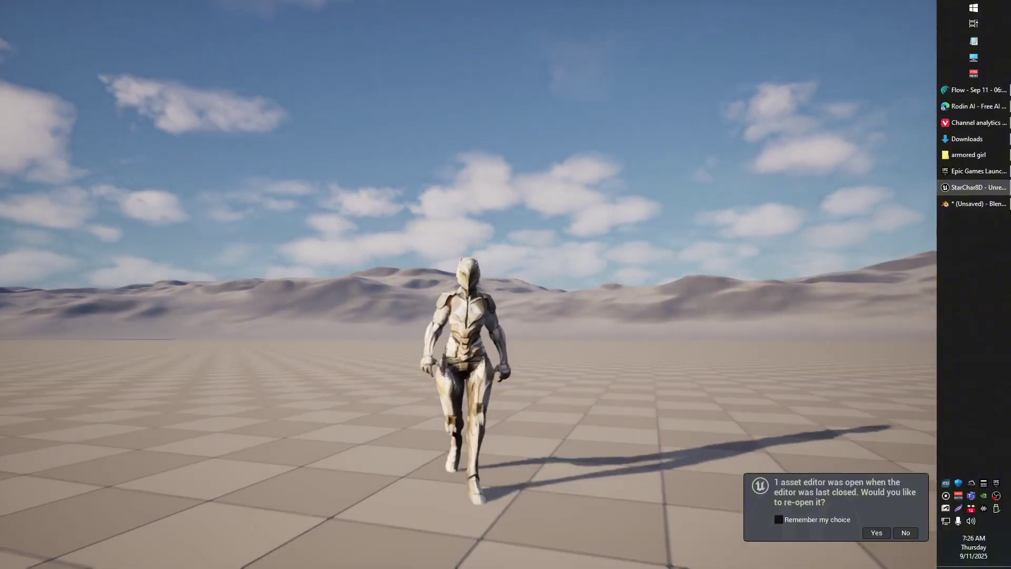
key(d)
key(s)
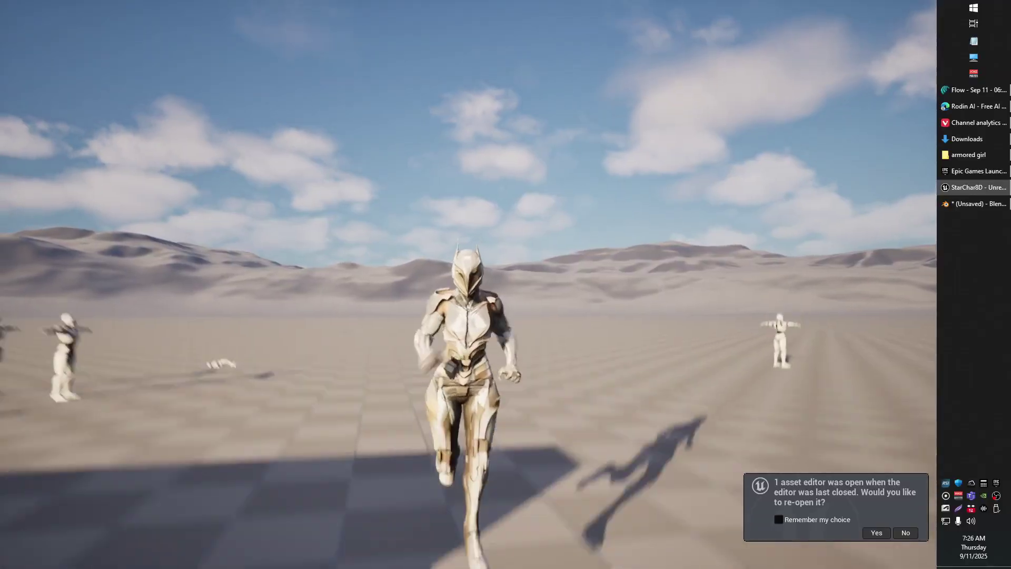
key(space)
key(w)
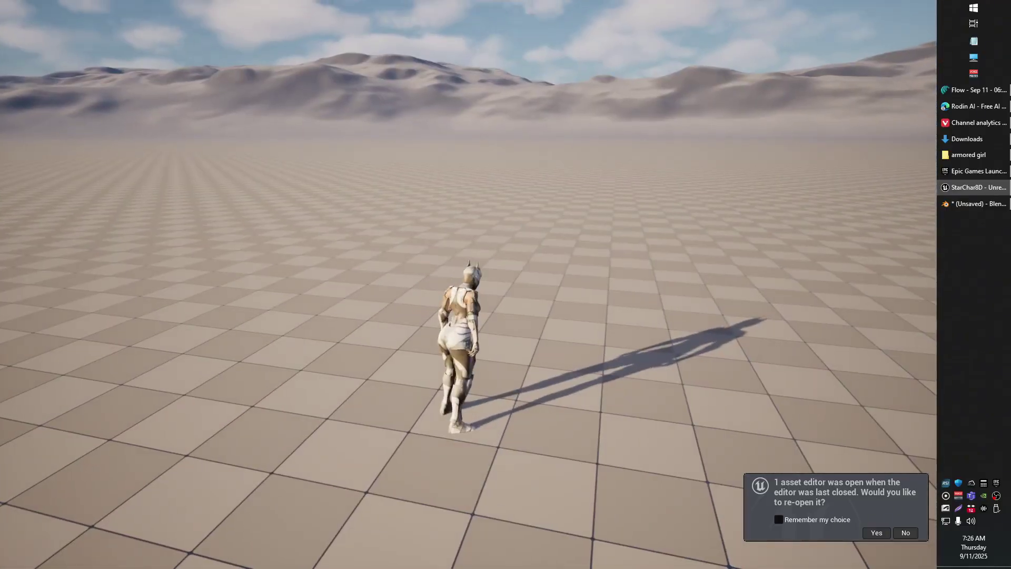
Step: Stop the play session, leave full screen and decline re-opening the previously open asset editor
key(Escape)
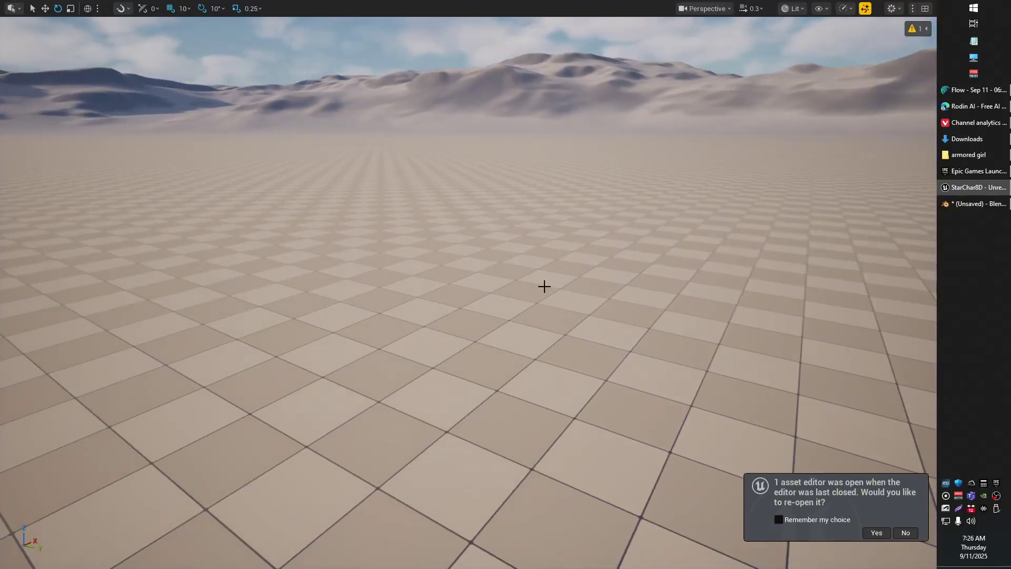
key(F11)
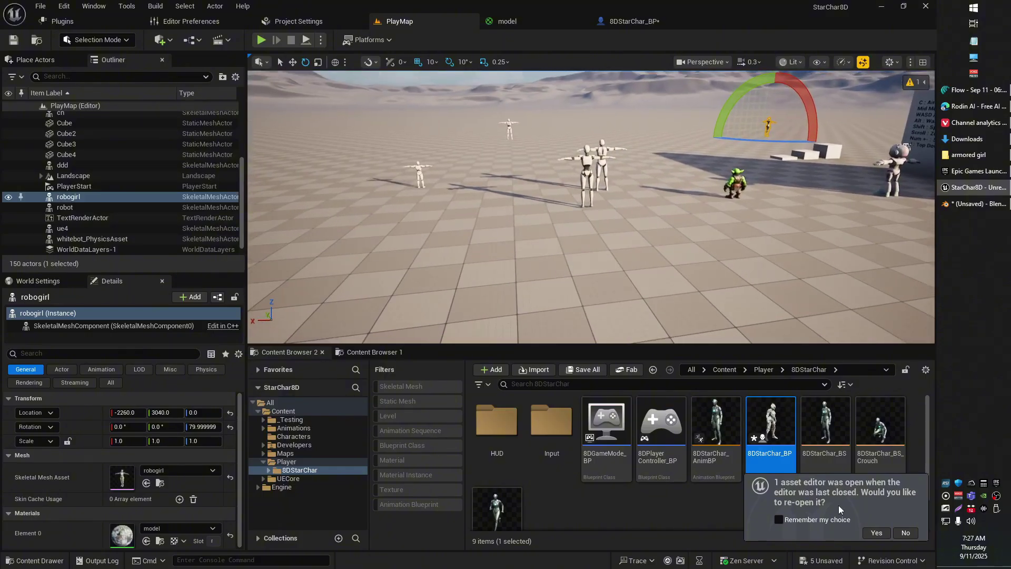
click(905, 532)
mouse_move(785, 256)
mouse_down()
mouse_move(758, 243)
mouse_move(785, 256)
mouse_up()
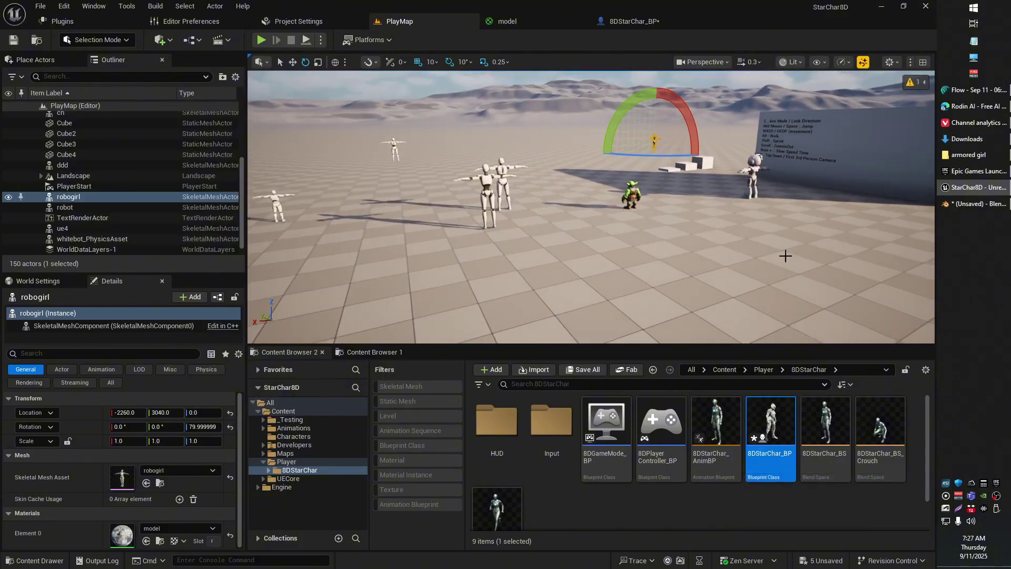